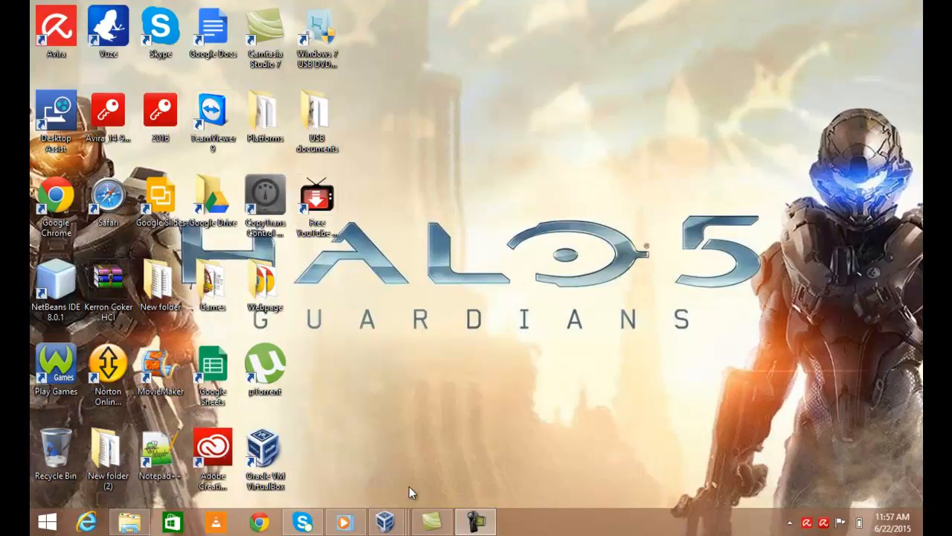
Bring the Windows 2008 VM and its Network window to the front
mouse_move(386, 523)
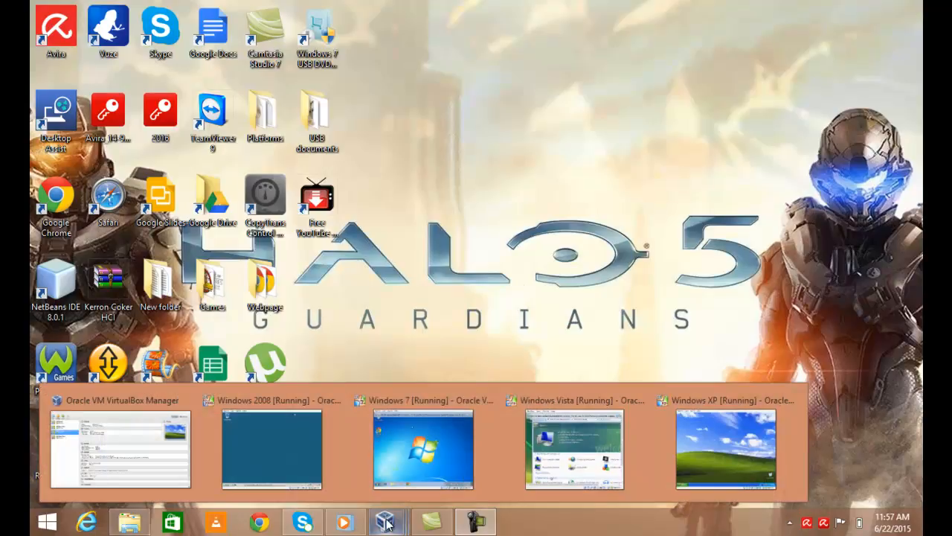
click(281, 440)
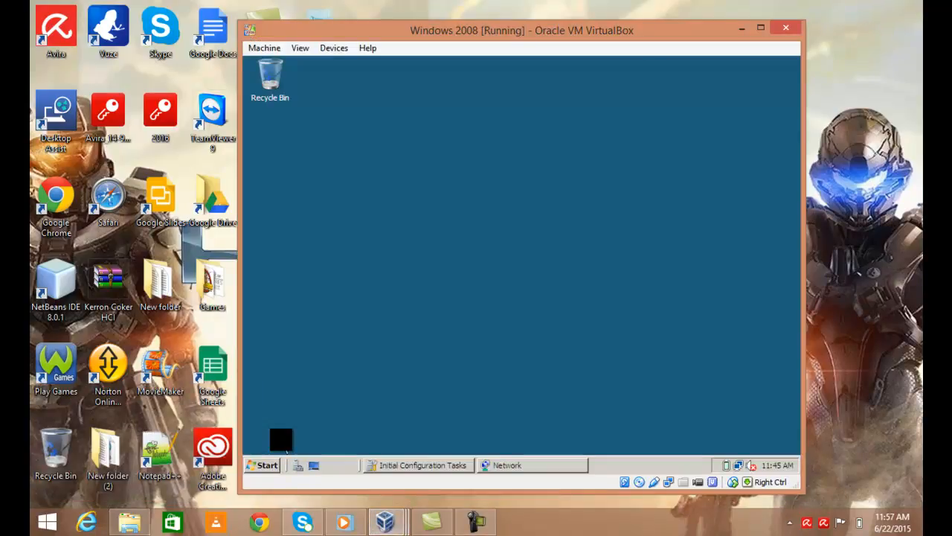
click(501, 463)
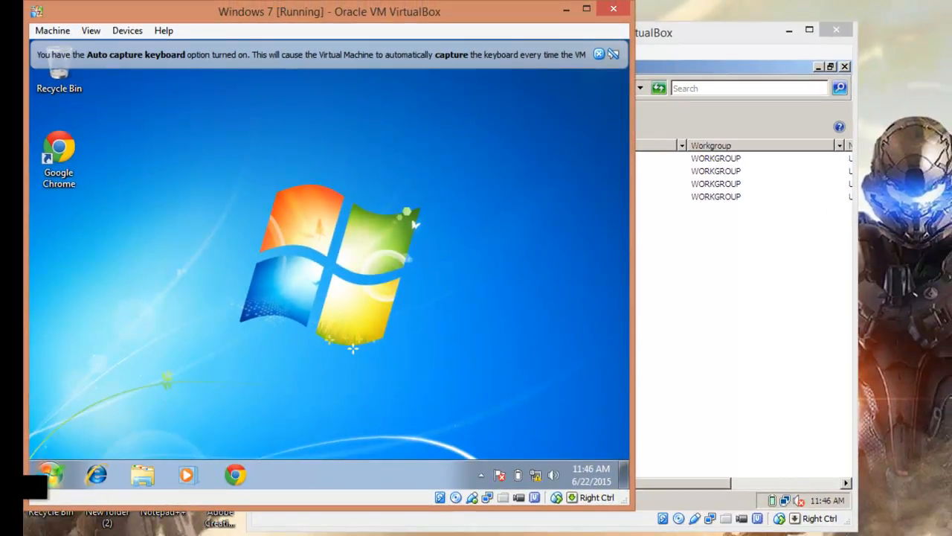
Show the Windows 7 guest's Network view listing VISTAPC, WIN2007, SERVERPCWIN2008 and WINXP
click(49, 475)
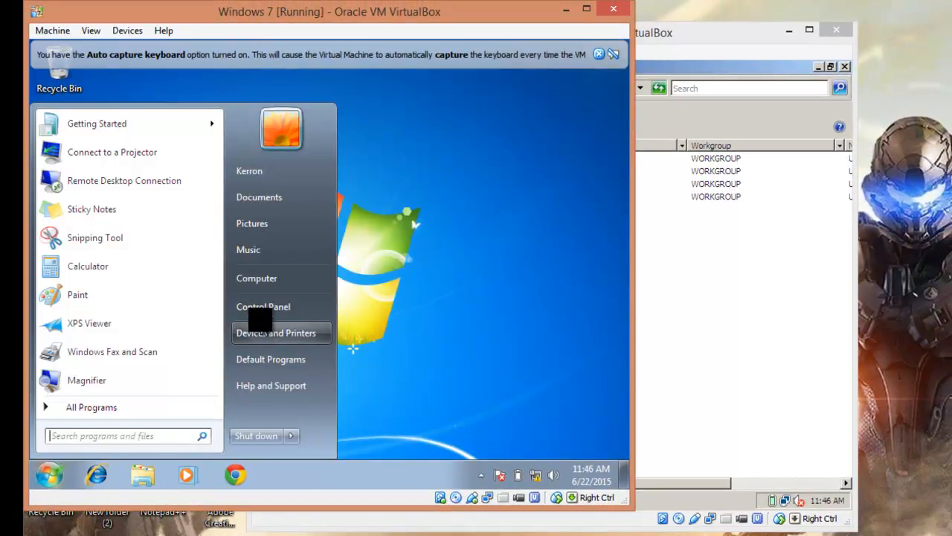
click(268, 278)
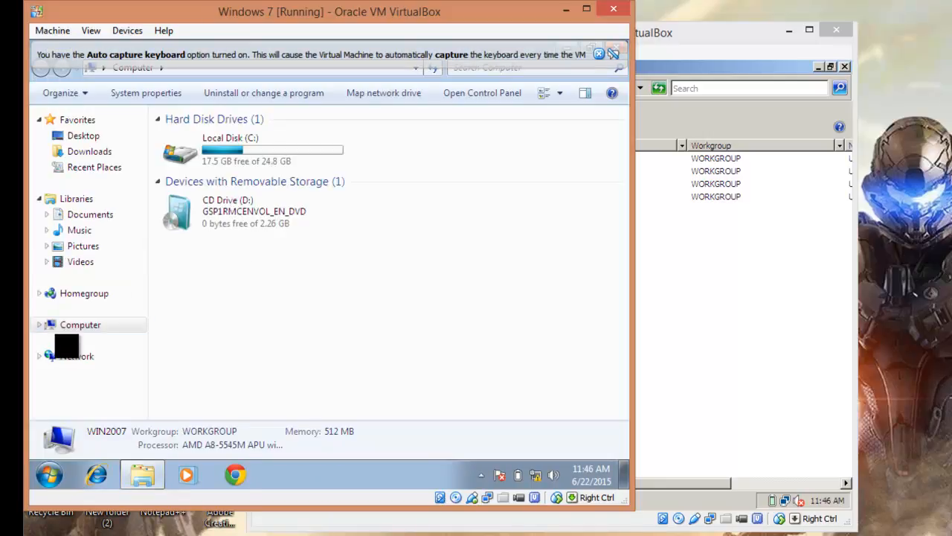
click(68, 360)
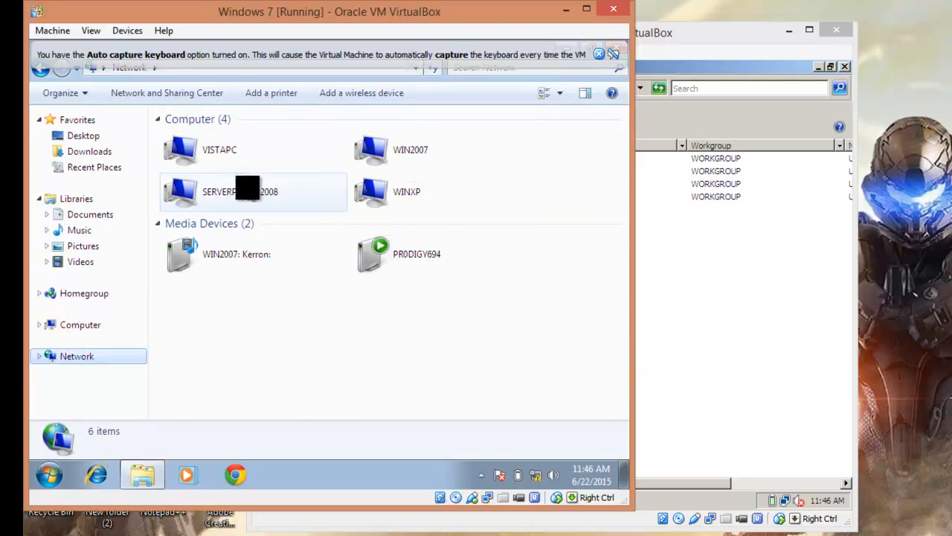
mouse_move(439, 530)
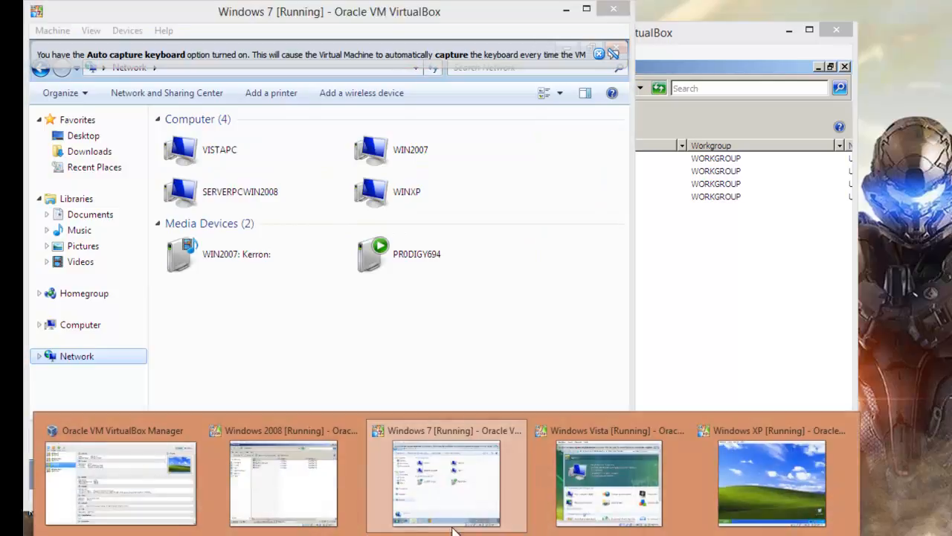
click(610, 479)
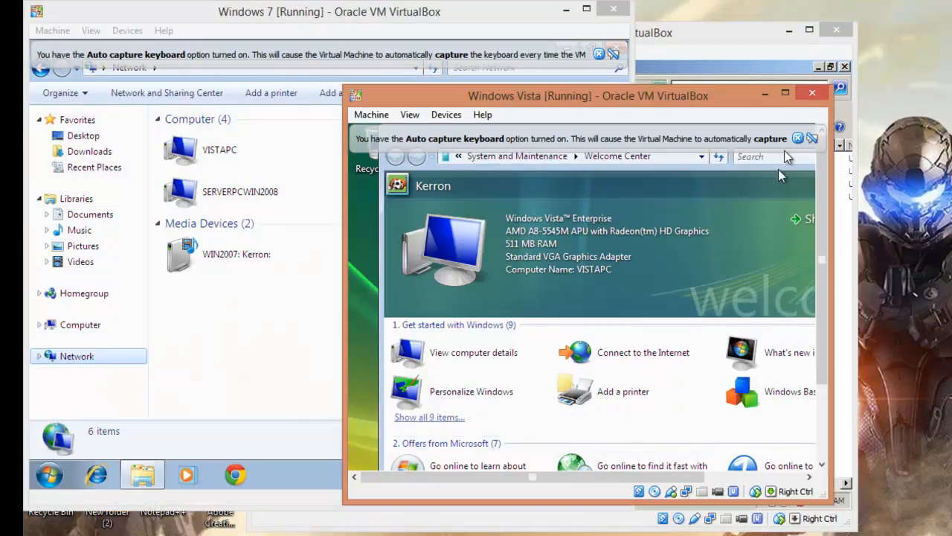
Maximize the Vista VM, close Welcome Center, and show Vista's Network view with all four computers
click(785, 92)
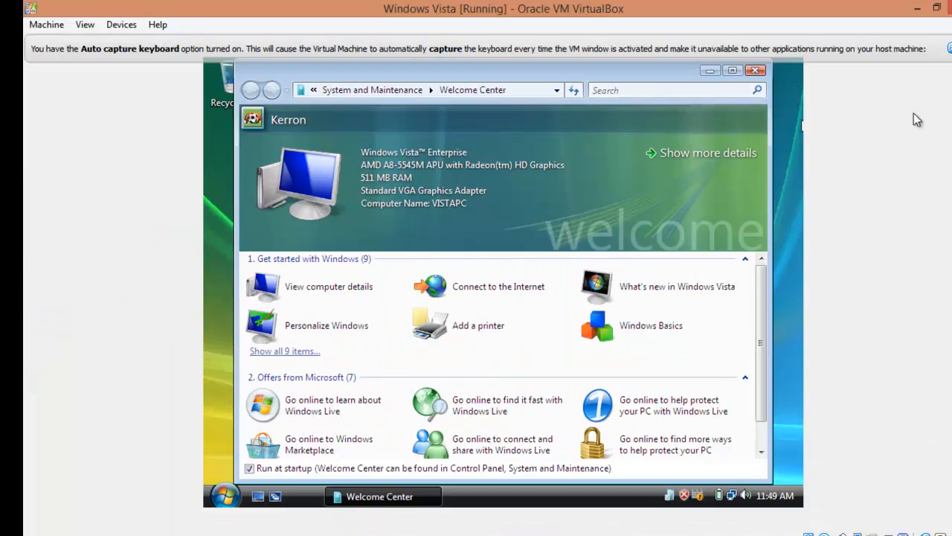
click(755, 69)
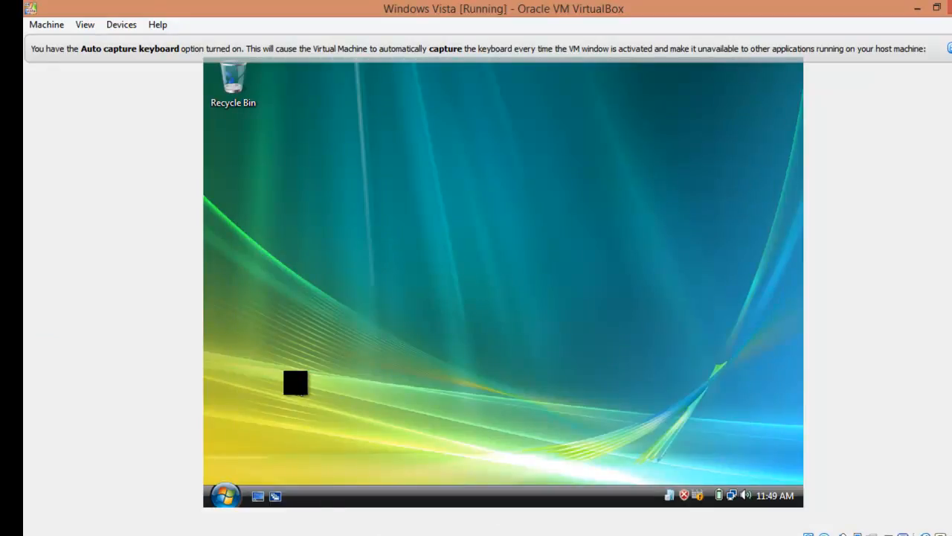
click(227, 493)
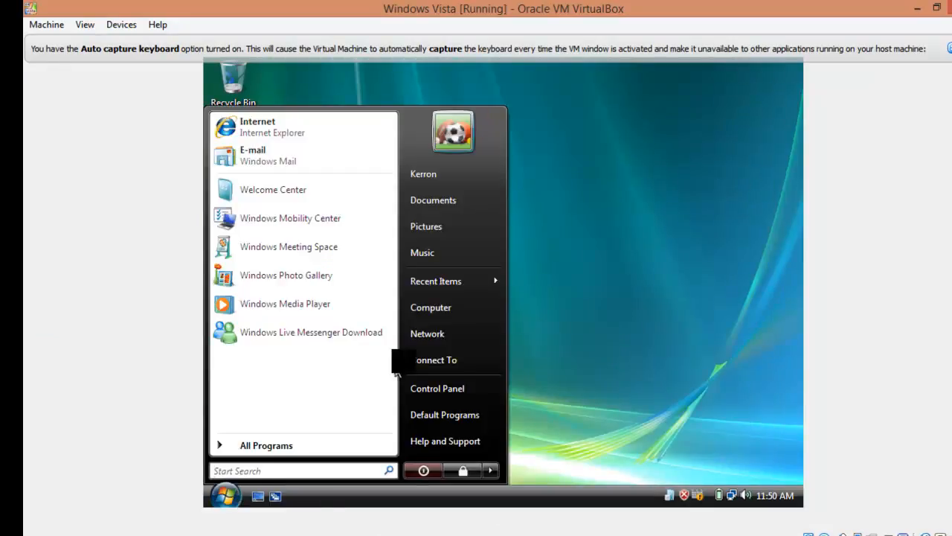
click(427, 334)
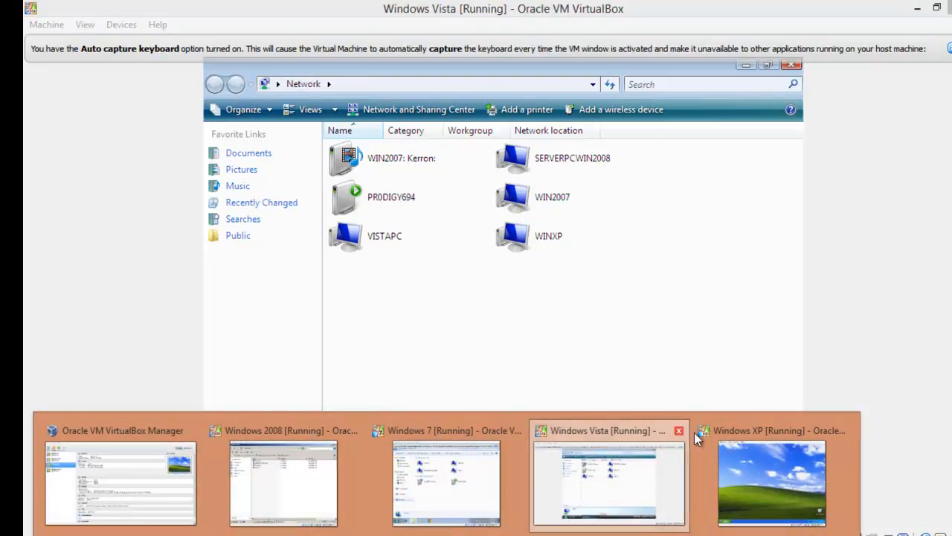
click(762, 459)
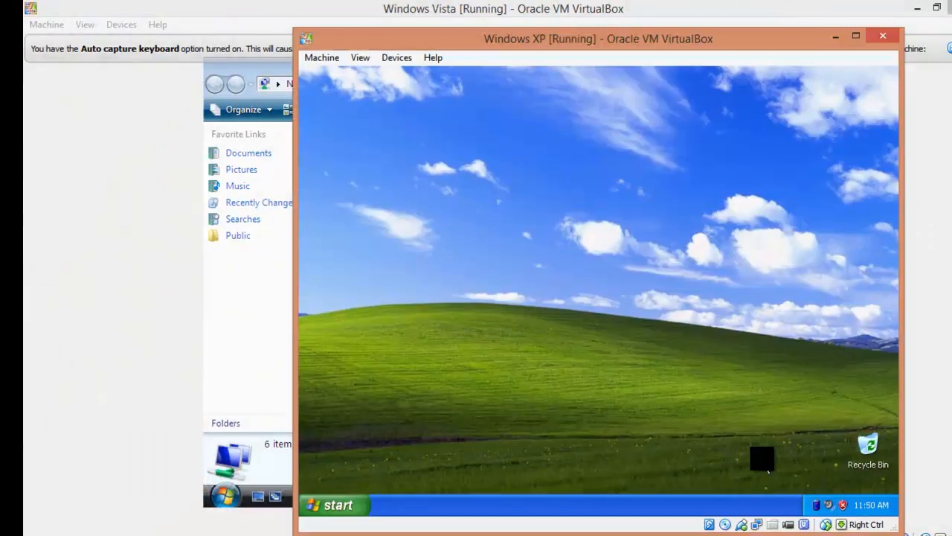
View XP's My Network Places shares, then minimize the XP VM and Vista's Network window
click(327, 500)
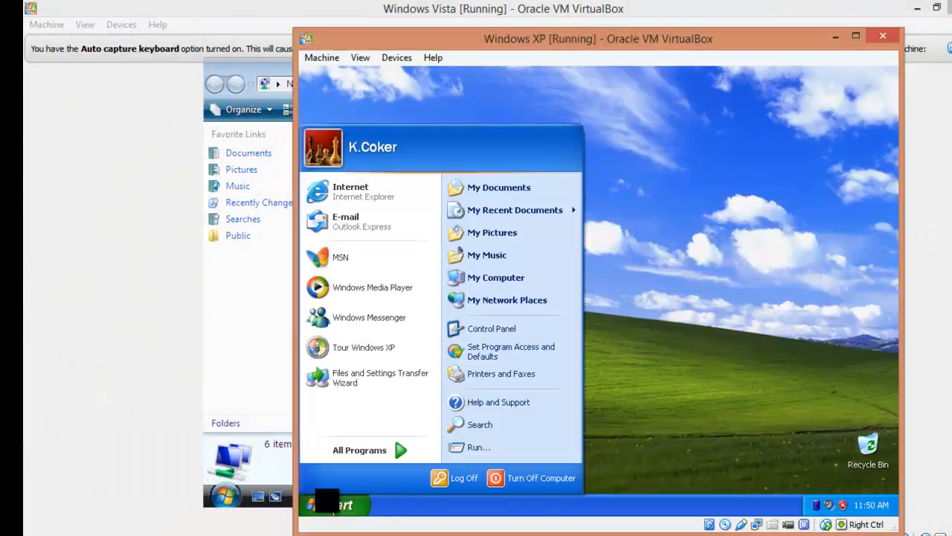
click(491, 279)
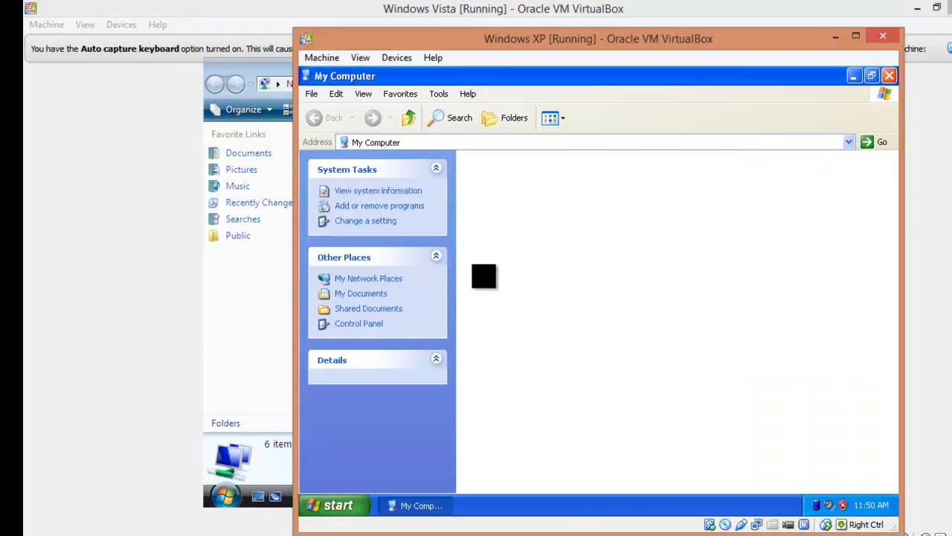
click(372, 279)
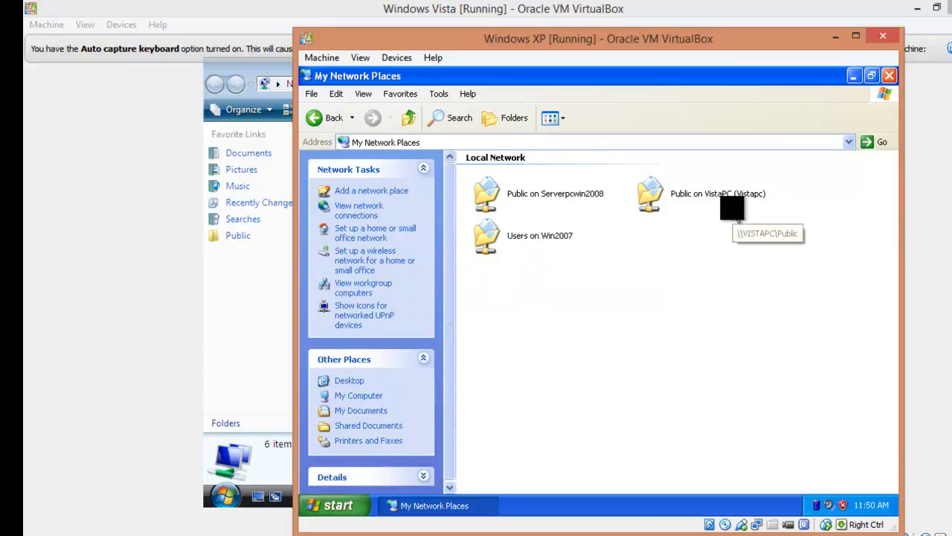
click(836, 38)
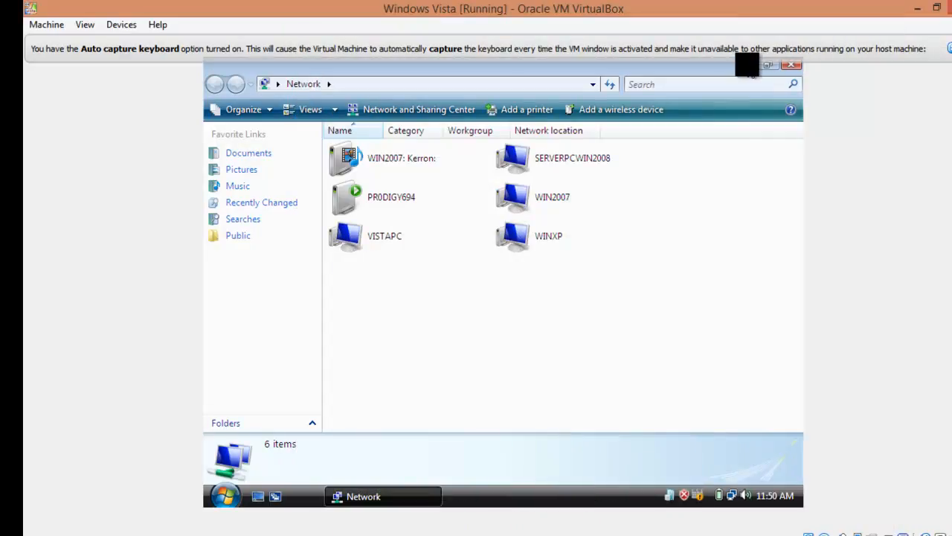
click(746, 65)
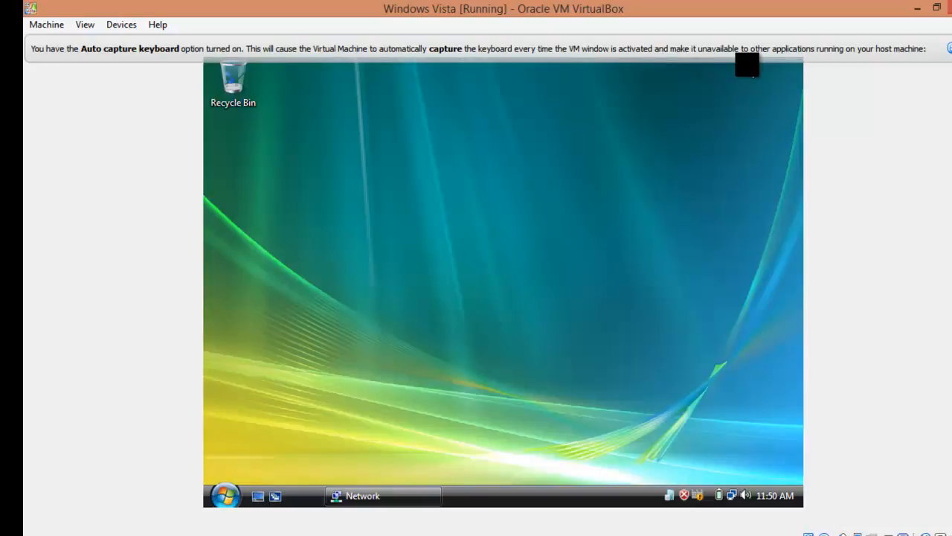
Minimize the Vista and Windows 7 VM windows and shift the Windows 2008 VM slightly left
click(937, 7)
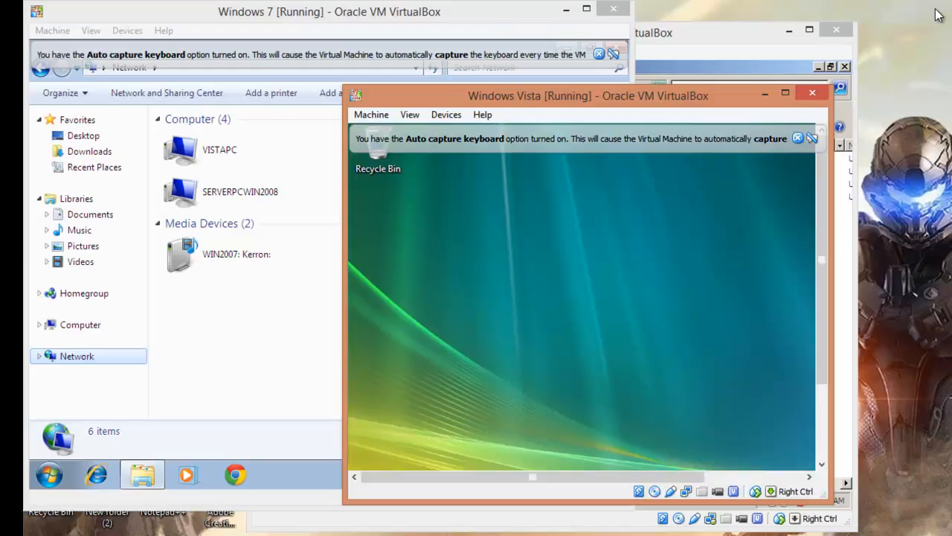
click(766, 94)
click(567, 10)
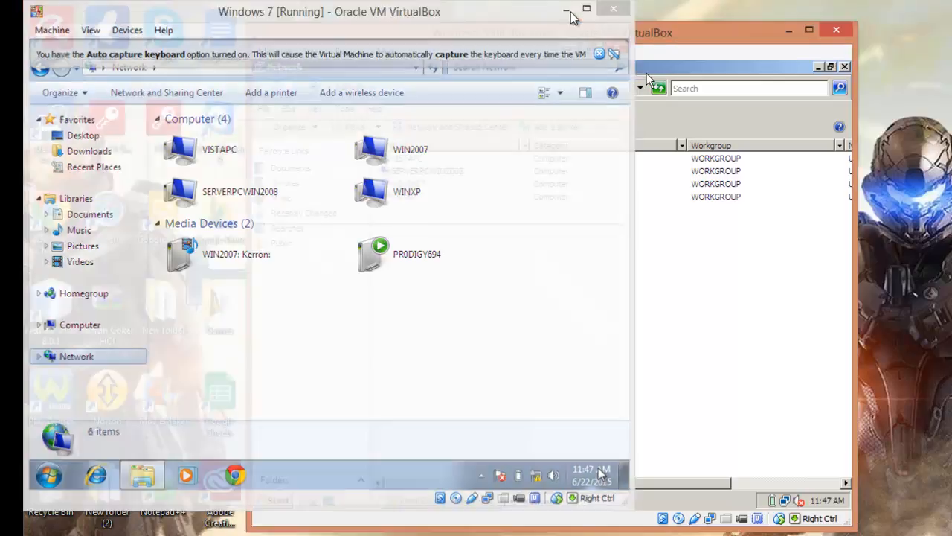
drag(594, 32, 573, 35)
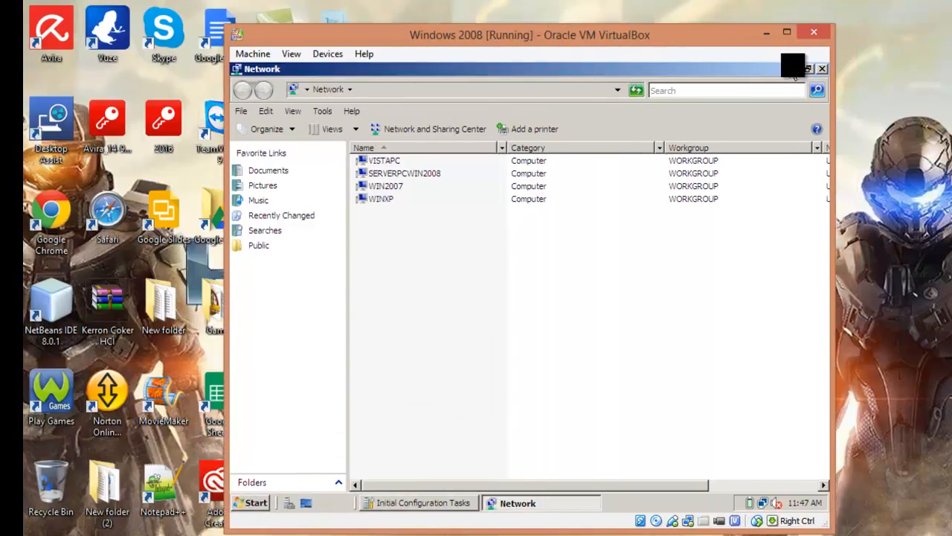
Close the server's Network window and restore Initial Configuration Tasks showing ServerPCWin2008 at 192.168.0.1
click(822, 69)
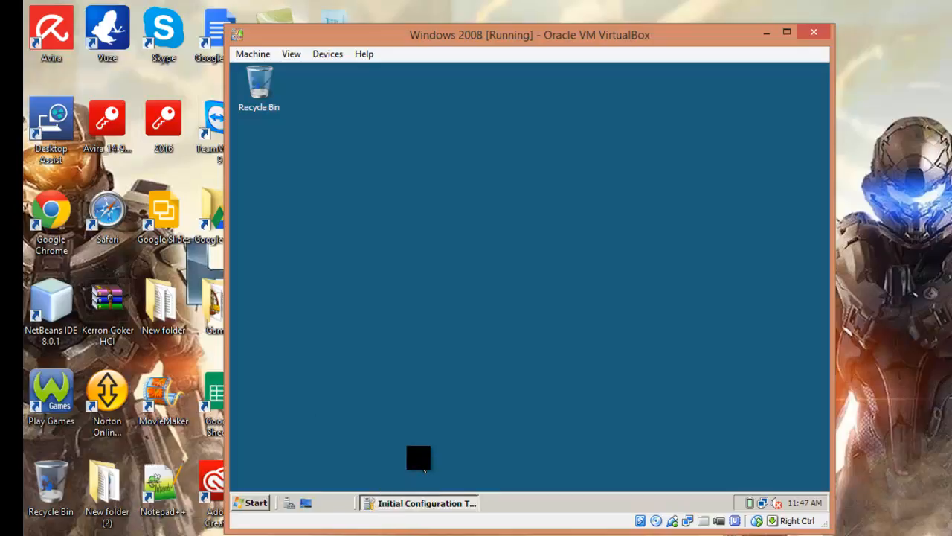
click(401, 502)
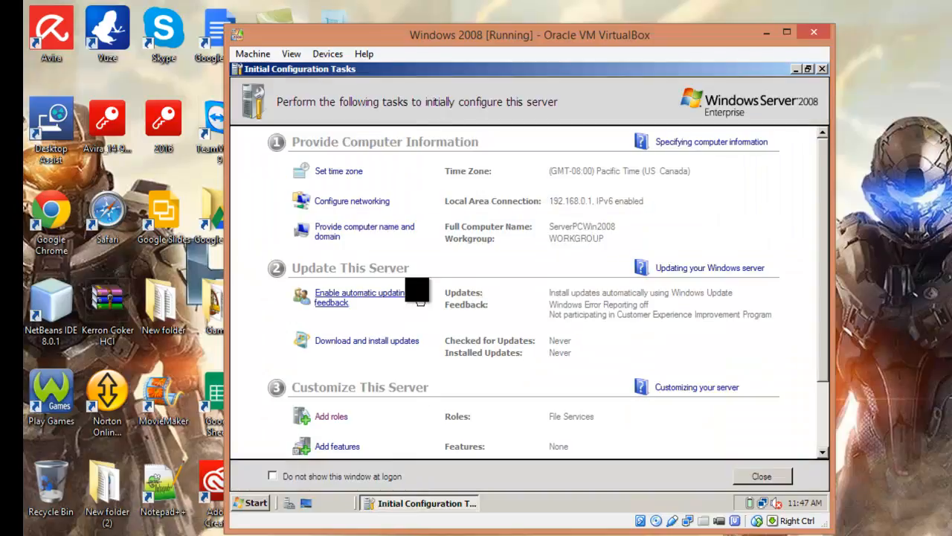
drag(819, 189, 819, 226)
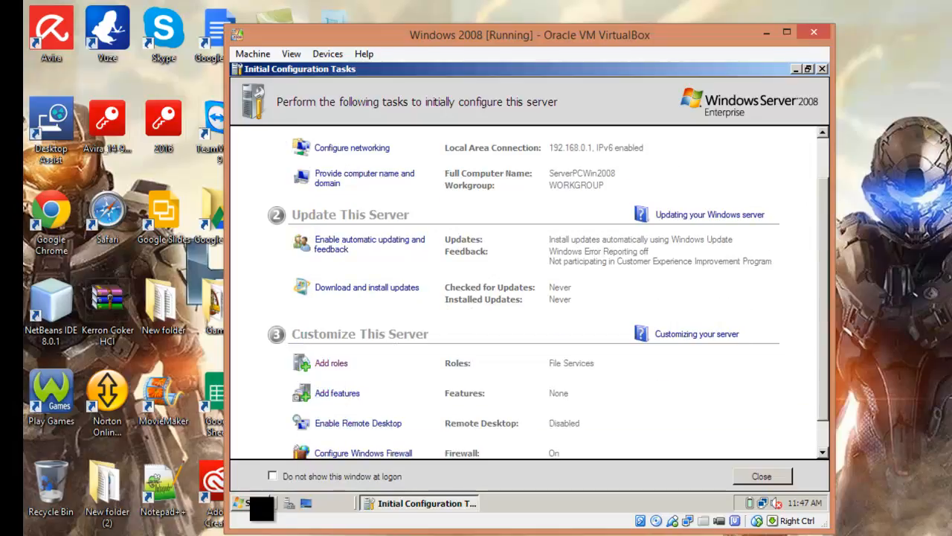
click(255, 504)
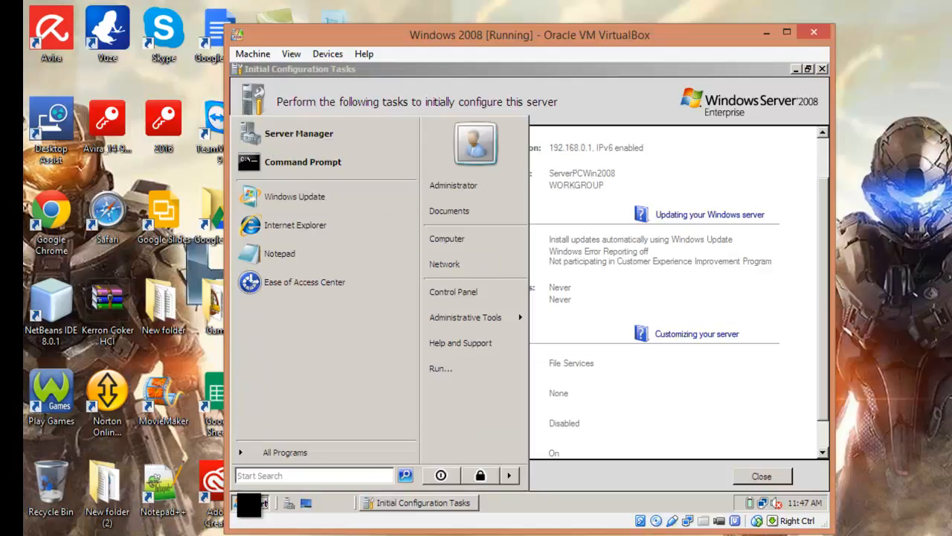
click(249, 504)
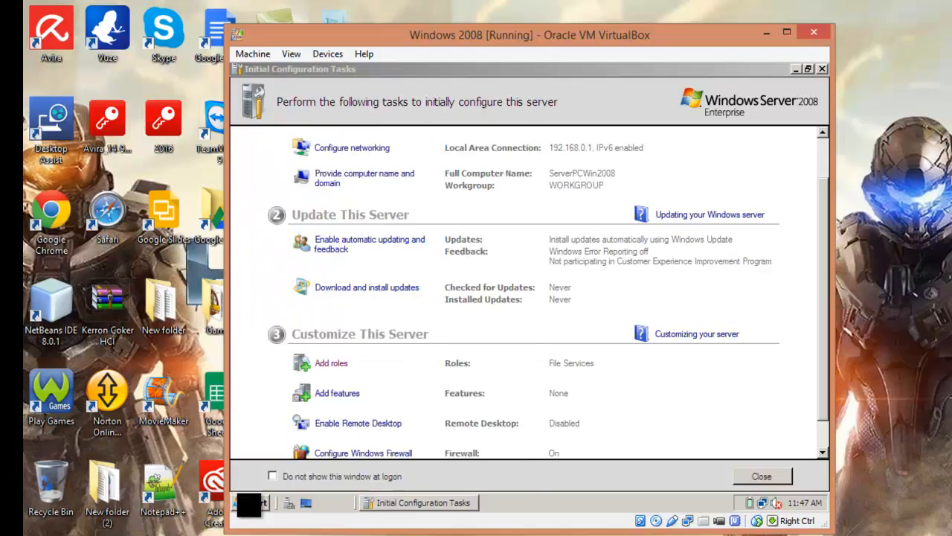
Add the Active Directory Domain Services role and advance to Confirm Installation Selections
click(328, 366)
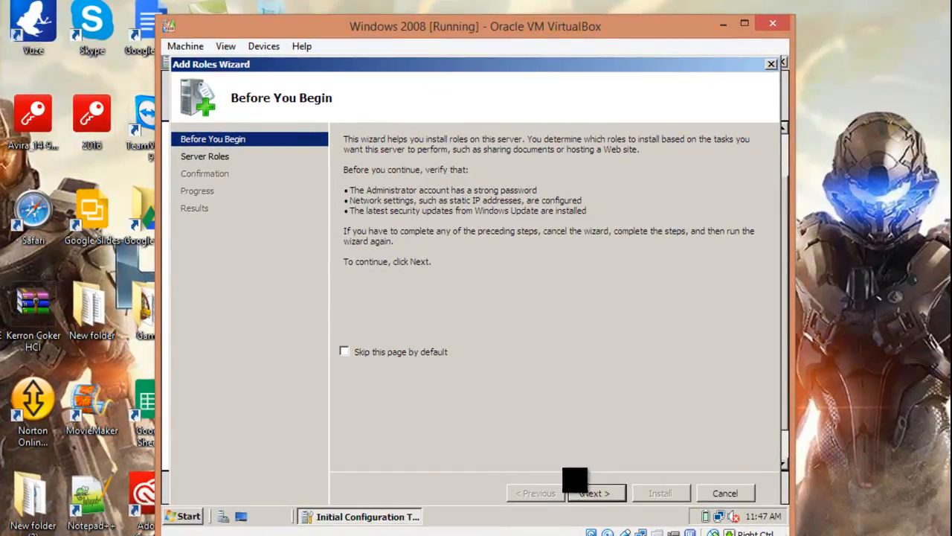
click(591, 493)
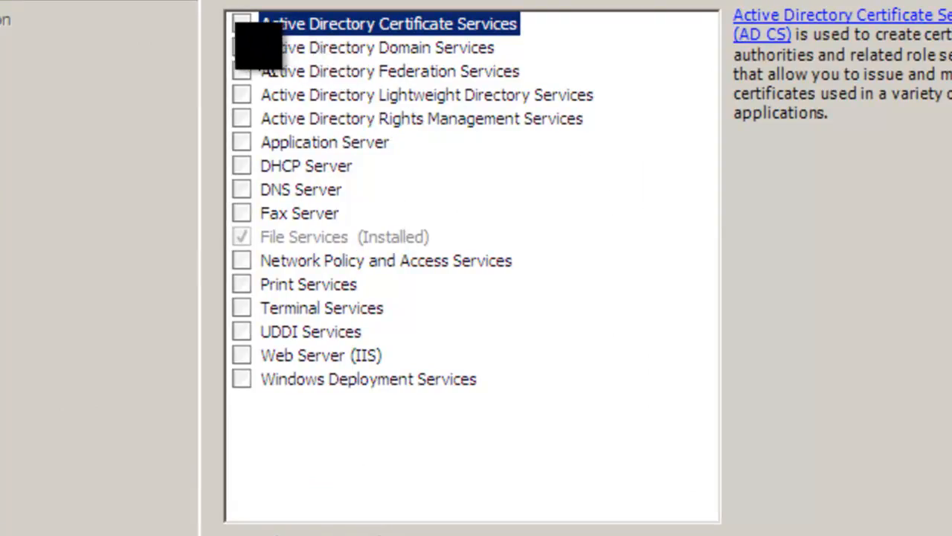
click(241, 47)
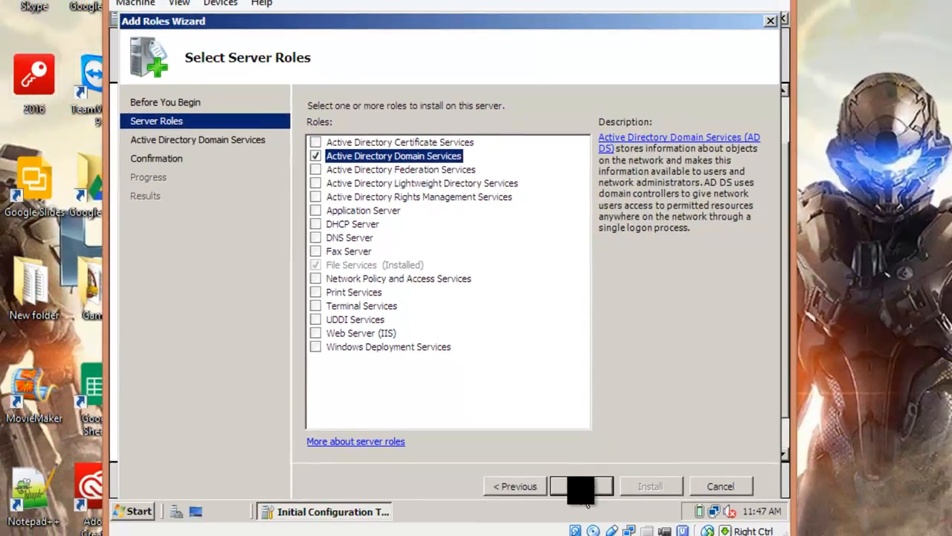
click(703, 535)
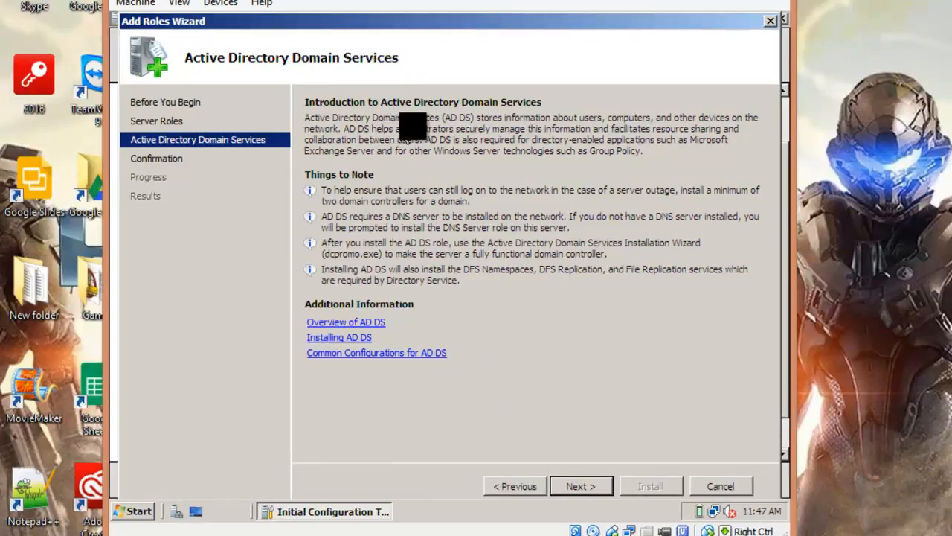
click(582, 486)
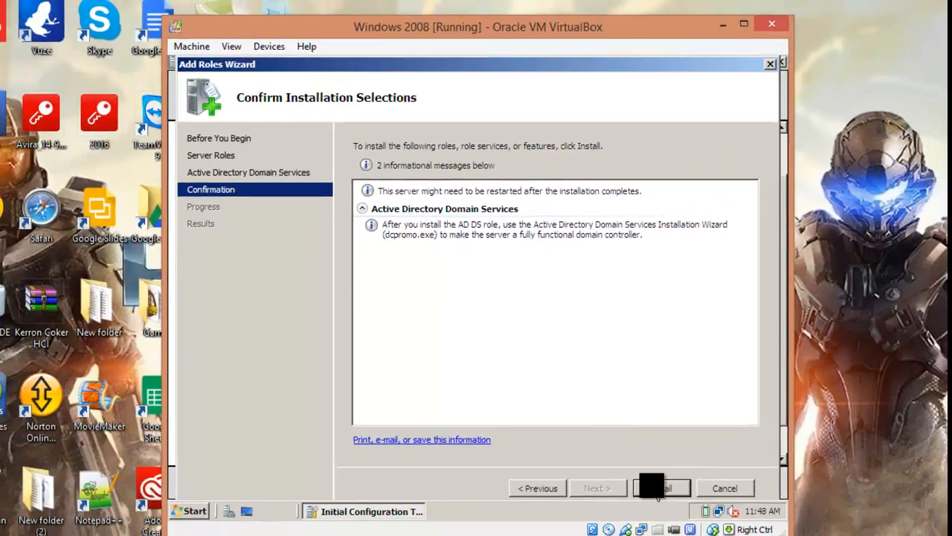
Install Active Directory Domain Services until it succeeds, then launch dcpromo.exe from the results
click(658, 491)
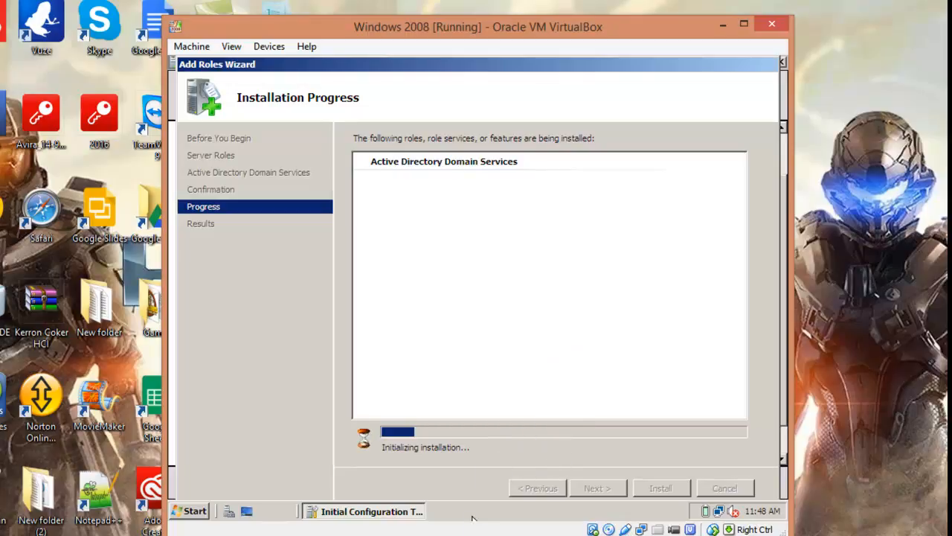
mouse_move(451, 535)
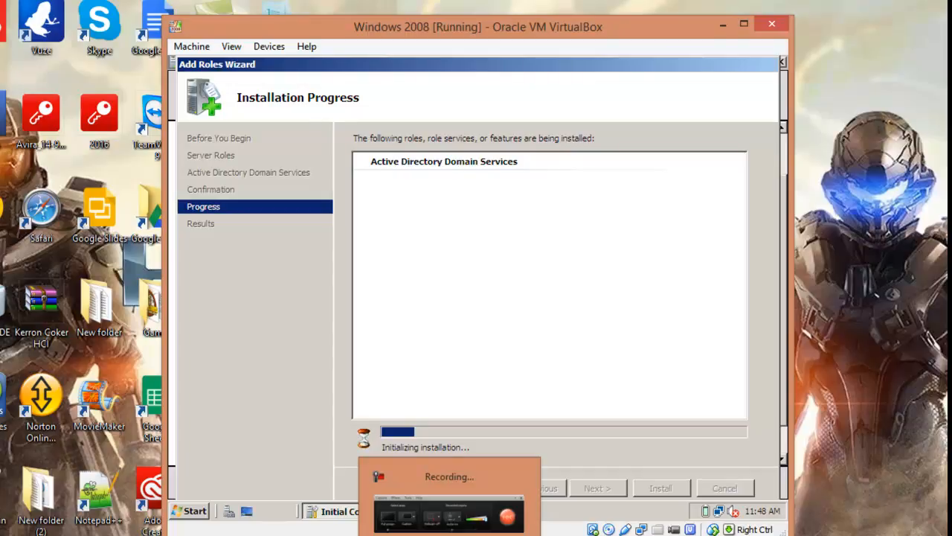
click(449, 513)
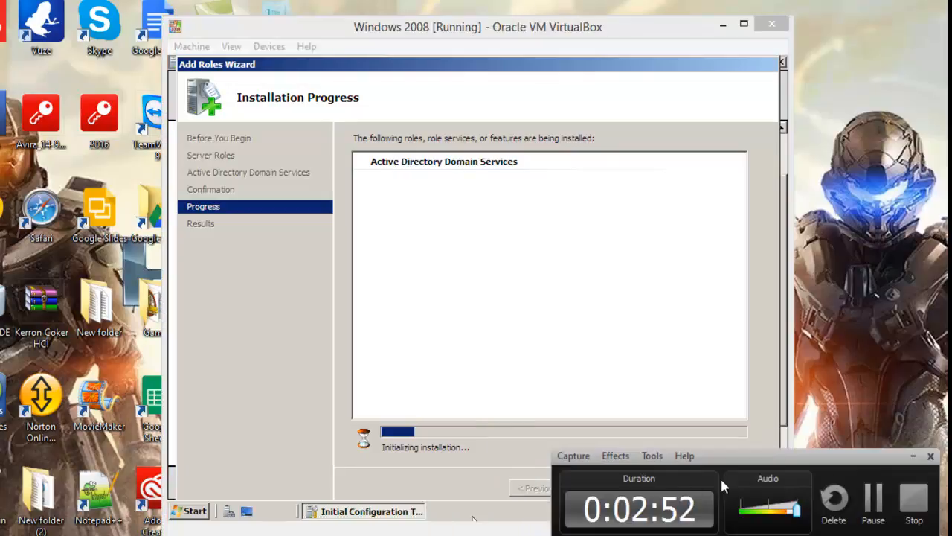
click(873, 497)
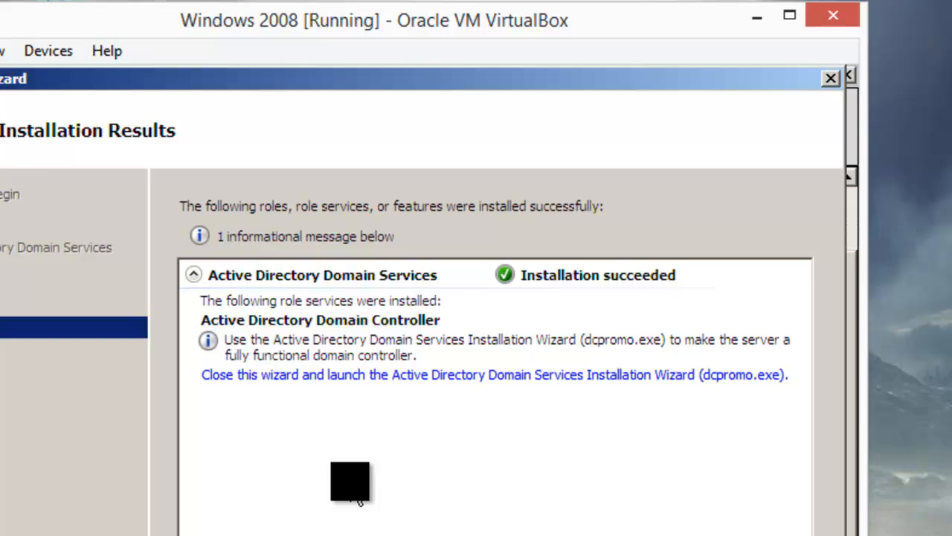
click(356, 379)
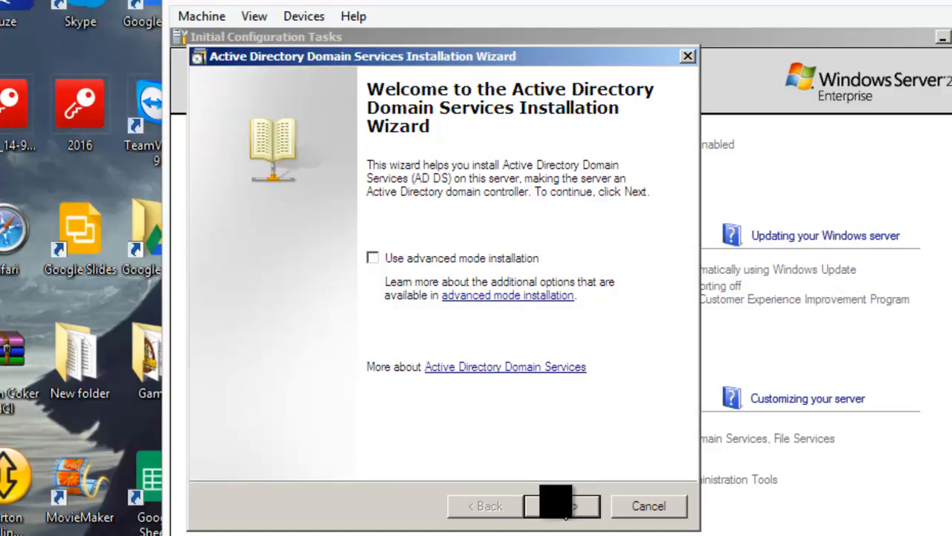
Create a new domain in a new forest with Kerron.com as the forest root domain
click(563, 508)
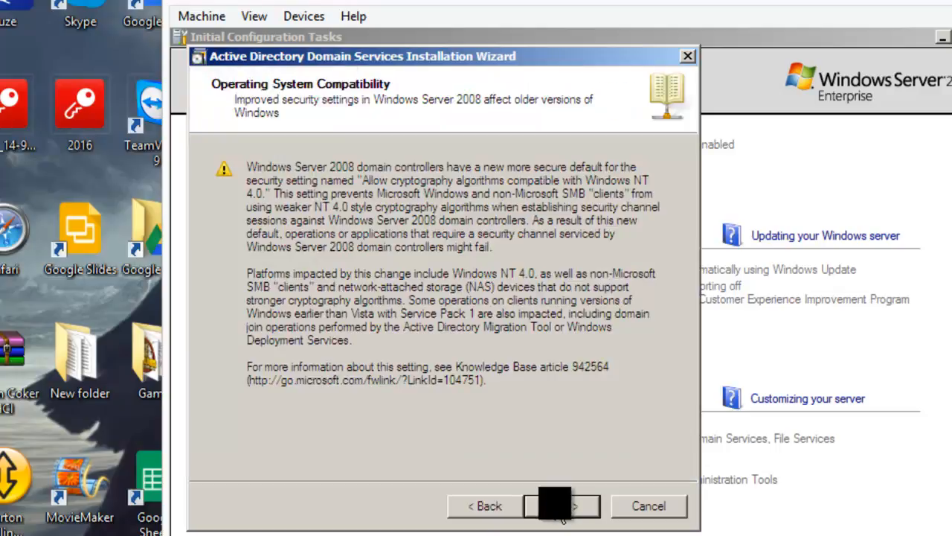
click(563, 507)
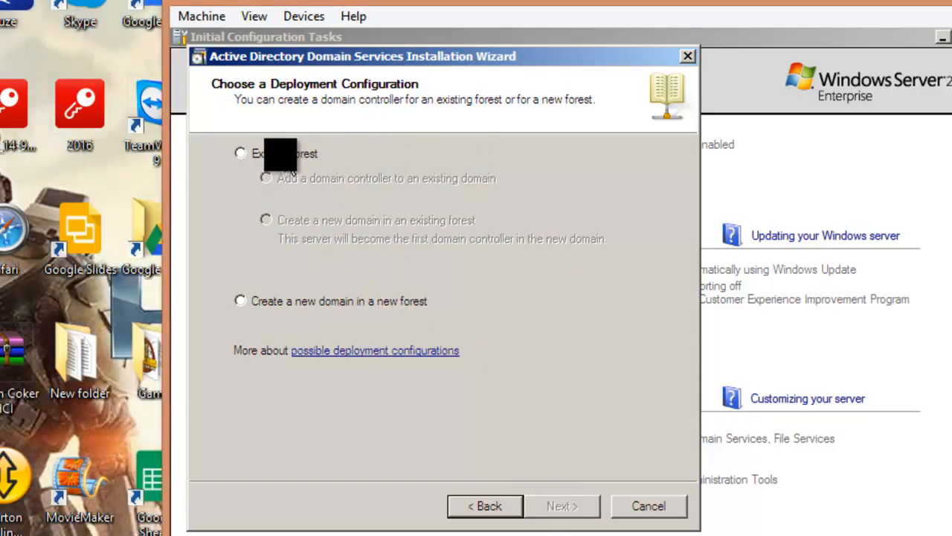
click(239, 301)
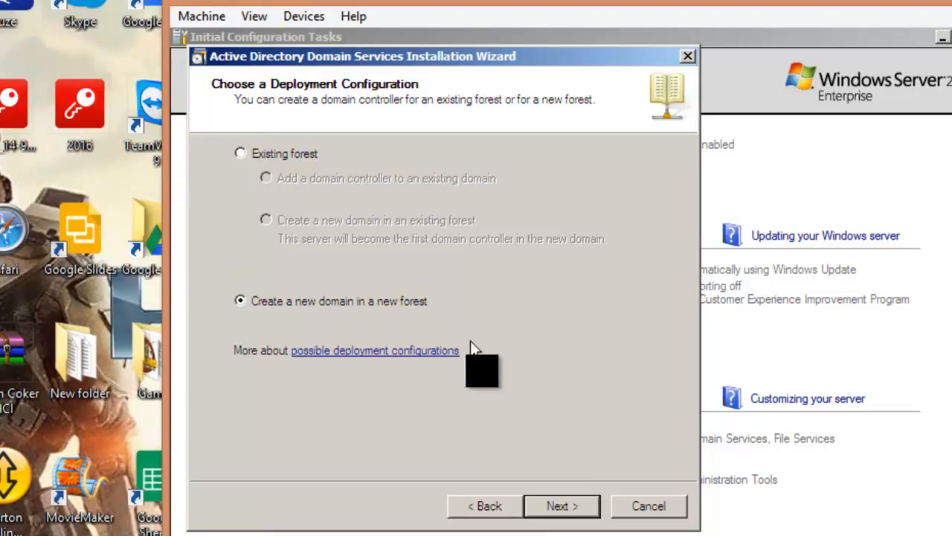
click(562, 506)
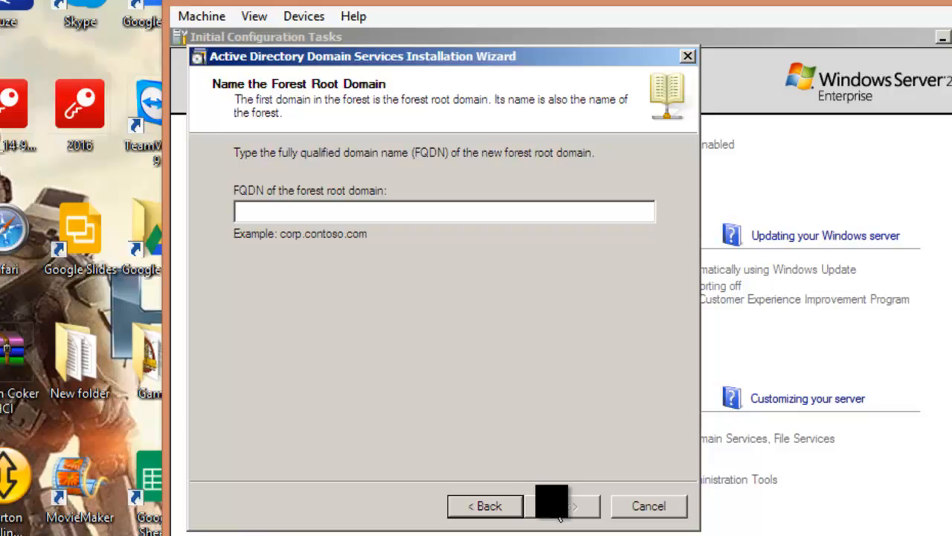
text(K)
text(erron.)
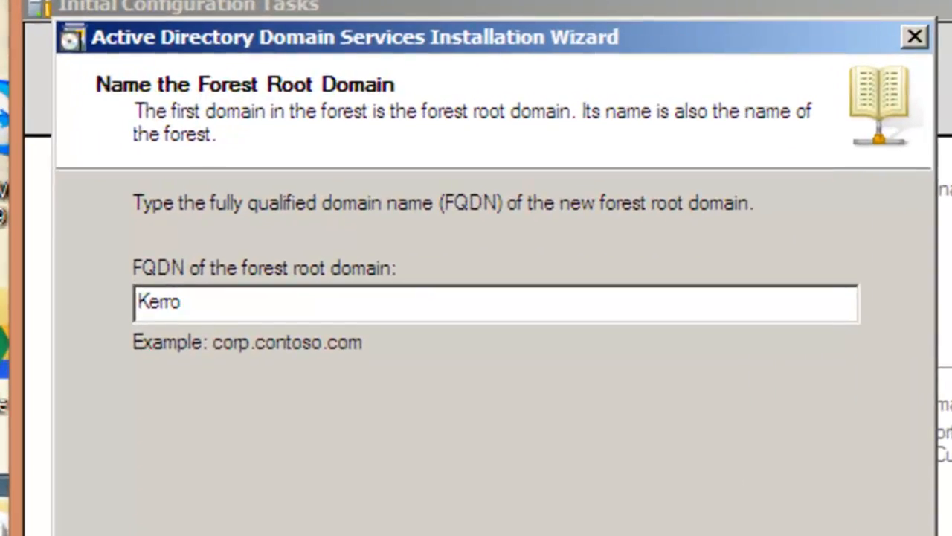
text(com)
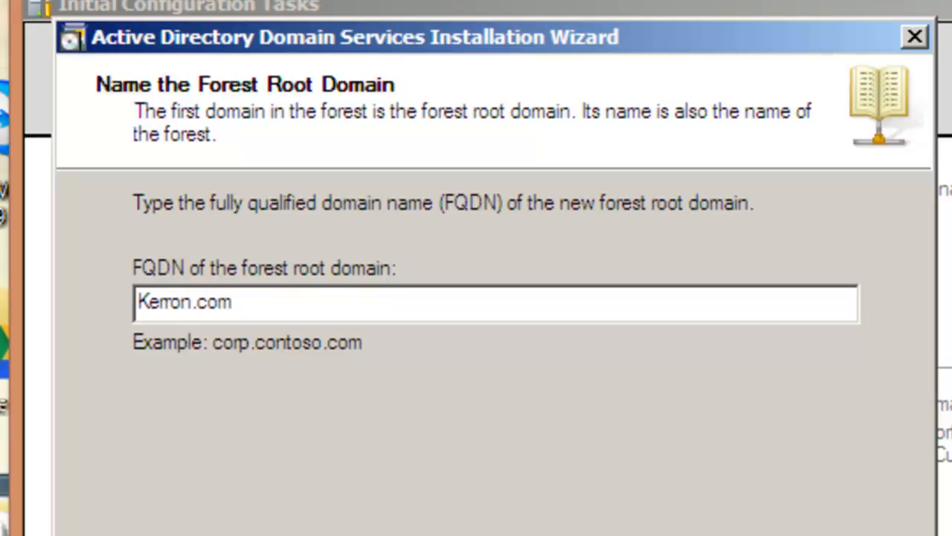
key(Return)
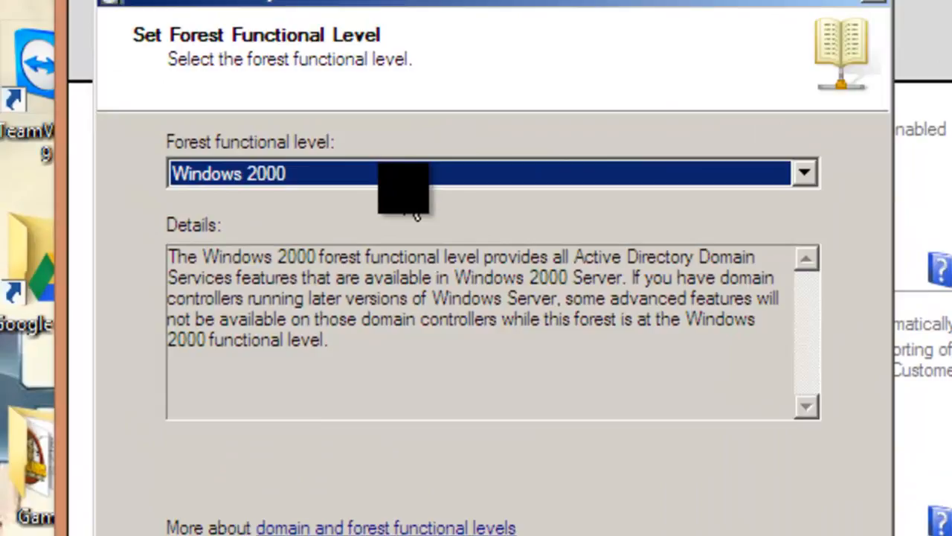
Set the forest functional level to Windows Server 2003 and continue
click(814, 179)
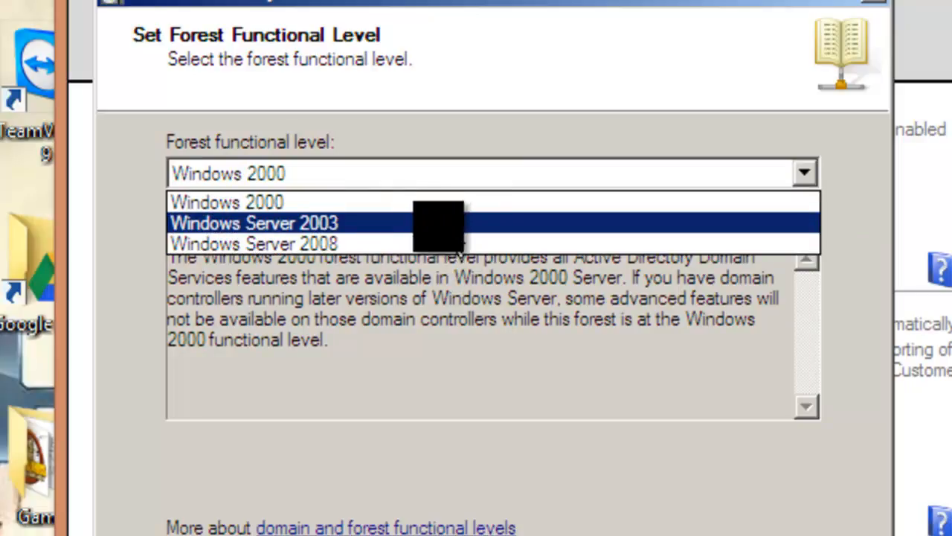
click(394, 227)
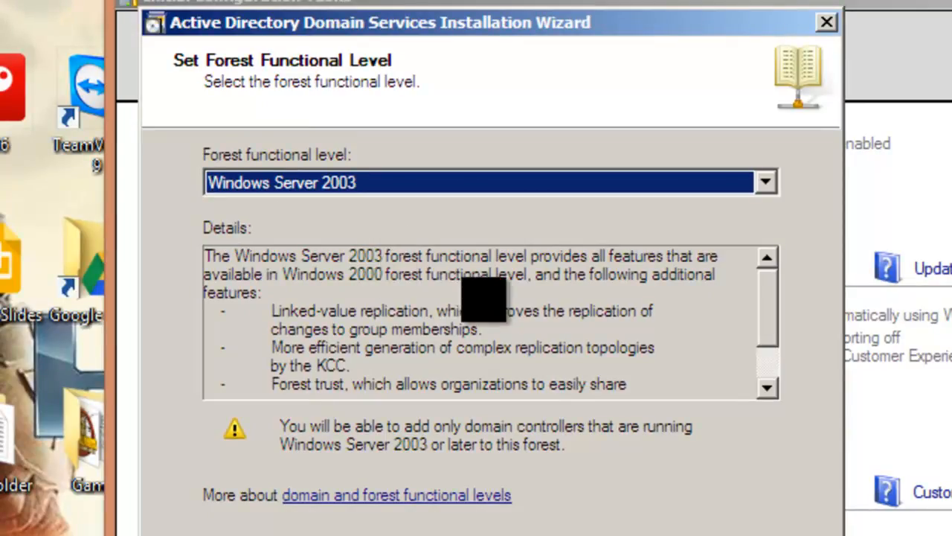
click(766, 183)
click(595, 225)
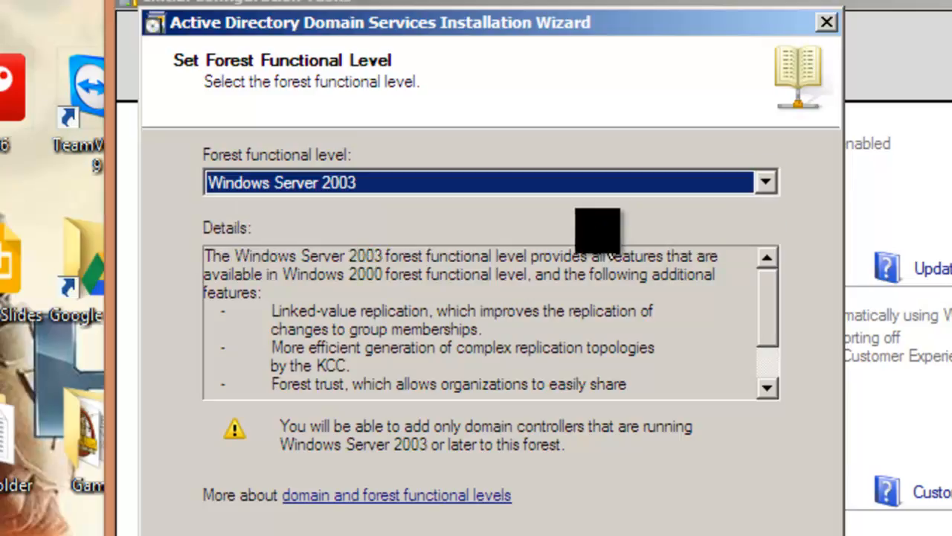
click(766, 182)
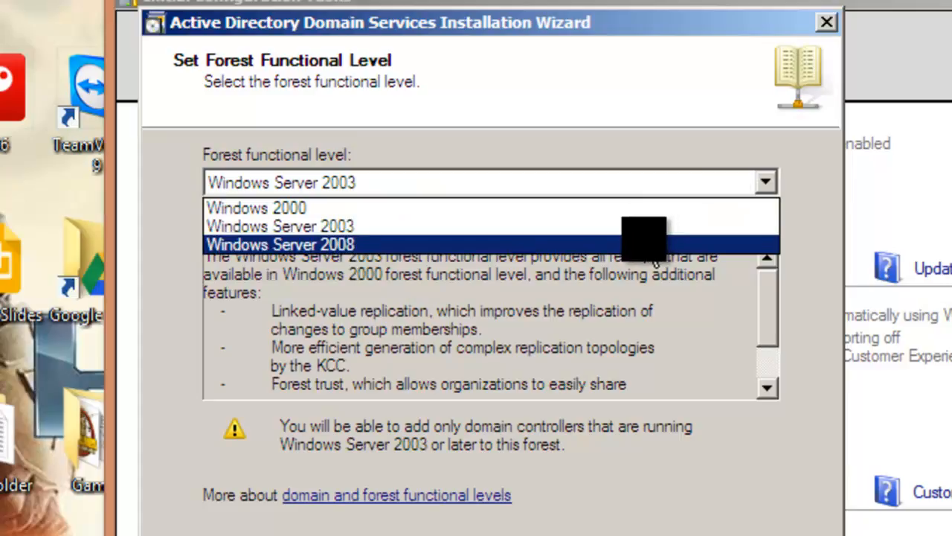
click(654, 251)
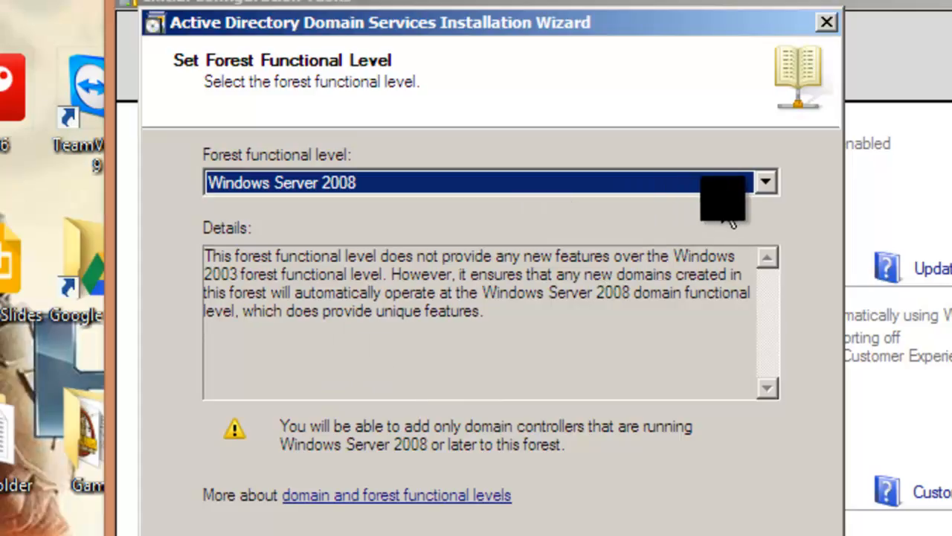
click(774, 195)
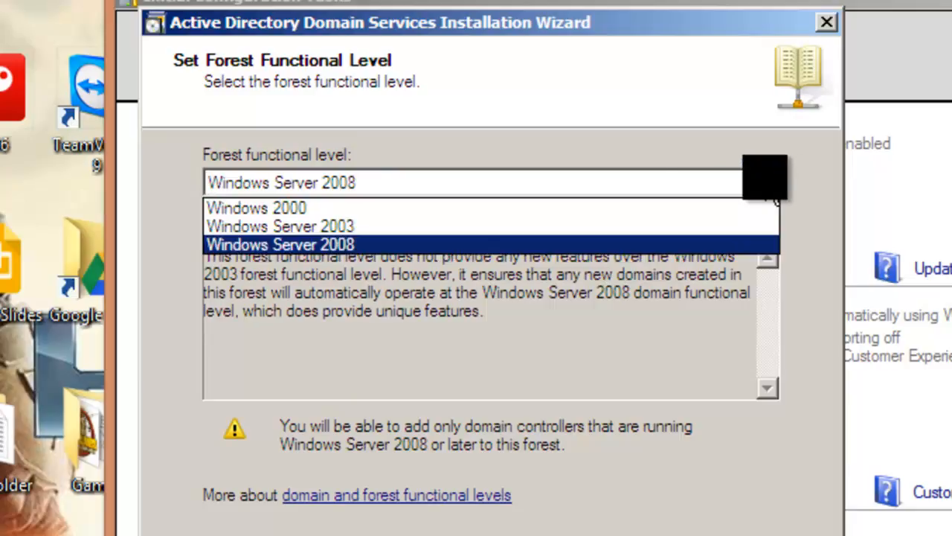
click(411, 226)
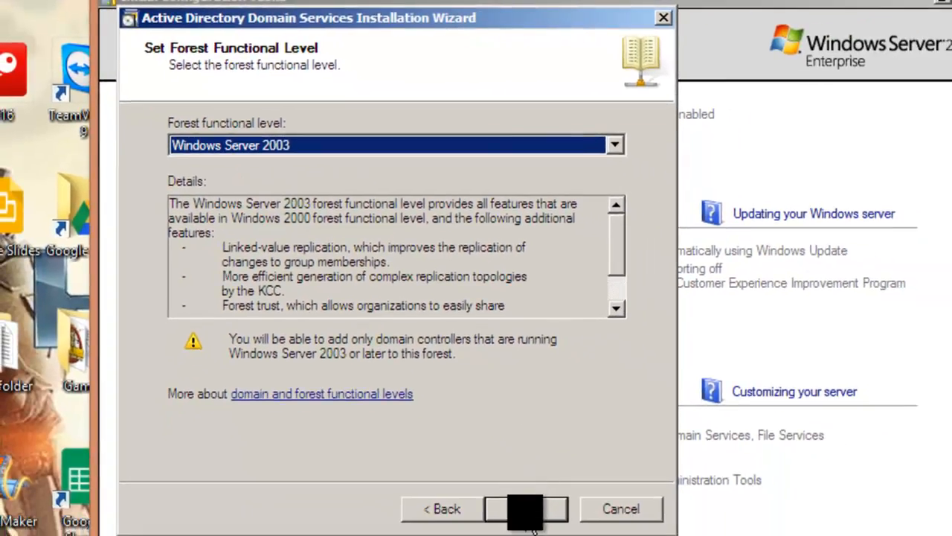
click(529, 512)
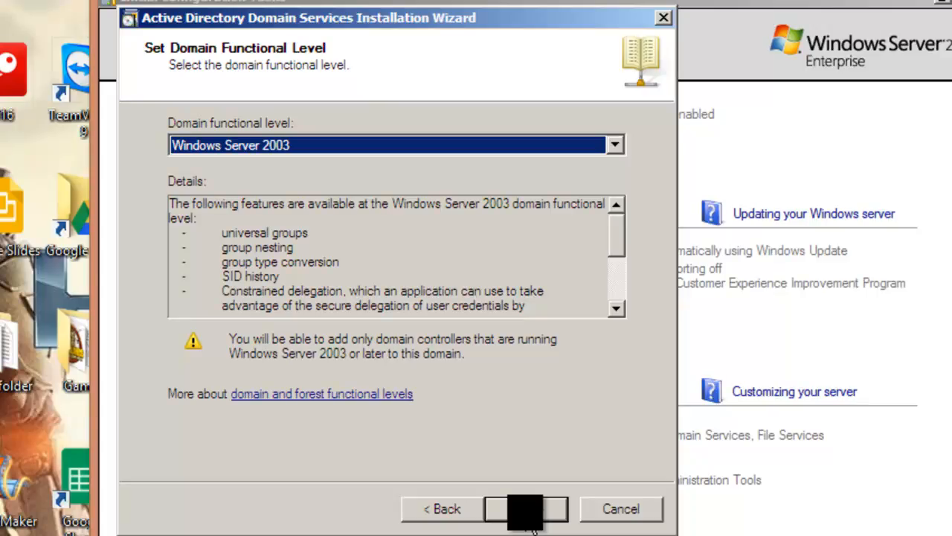
Keep Windows Server 2003 domain level and DNS server, use a dynamic IP, and accept the DNS delegation warning
click(533, 519)
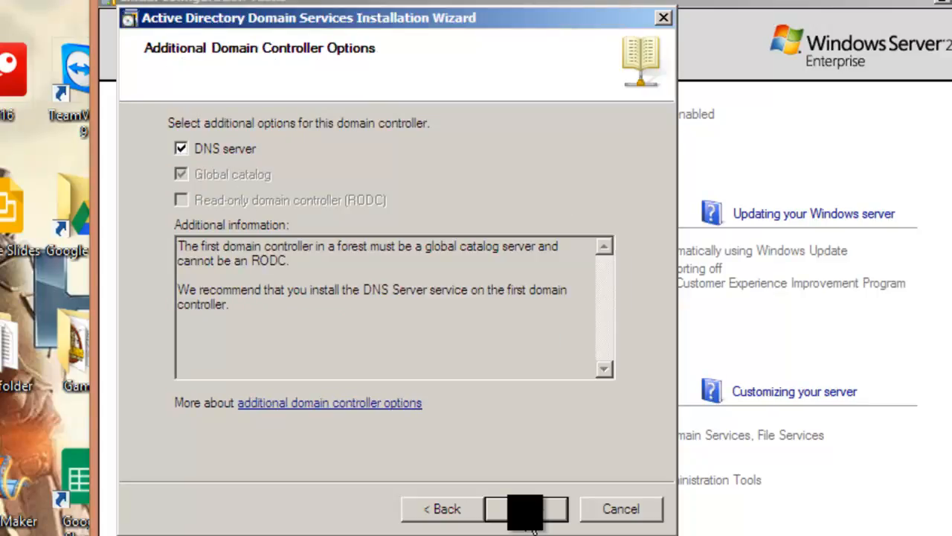
click(533, 527)
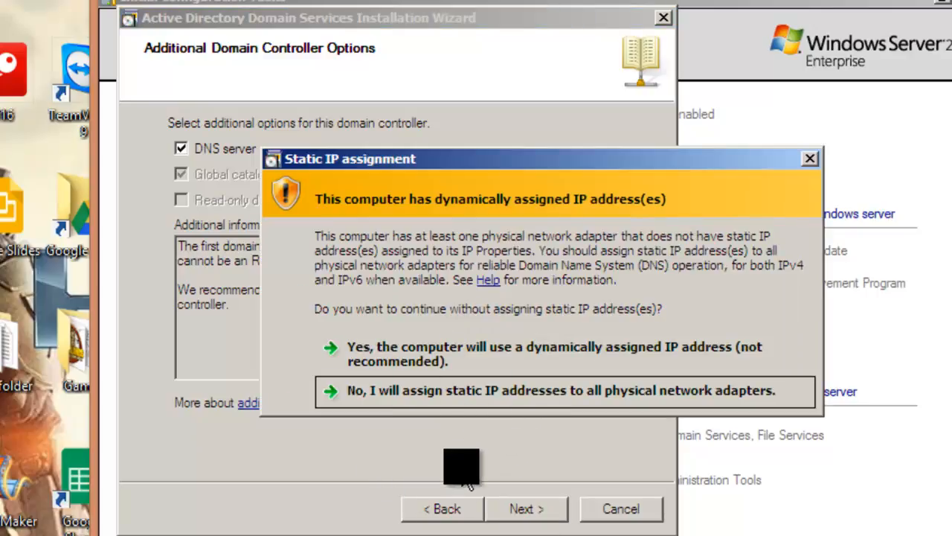
click(436, 401)
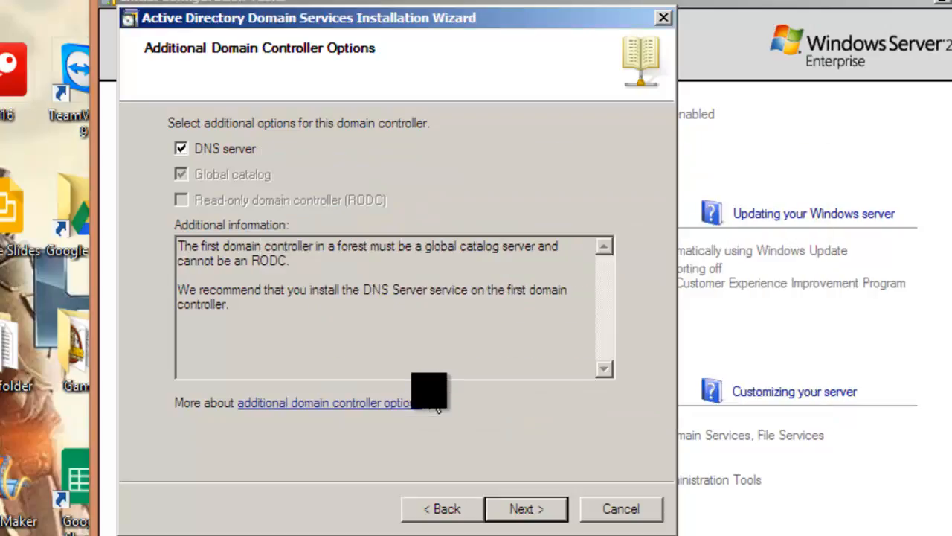
click(521, 508)
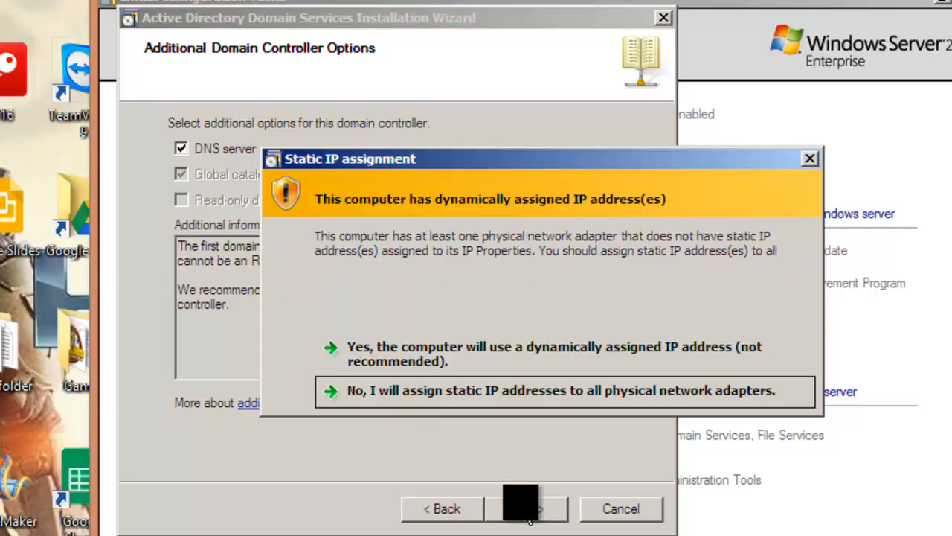
click(446, 360)
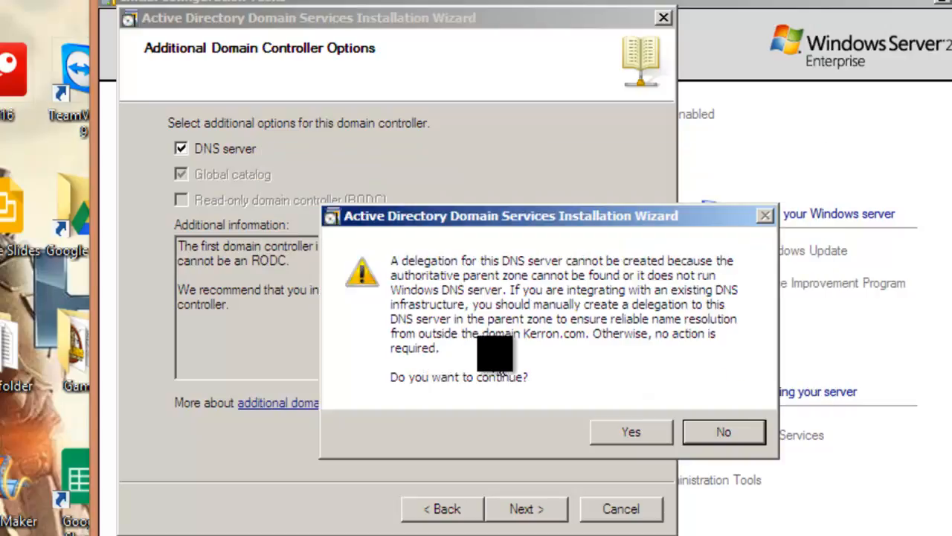
click(623, 442)
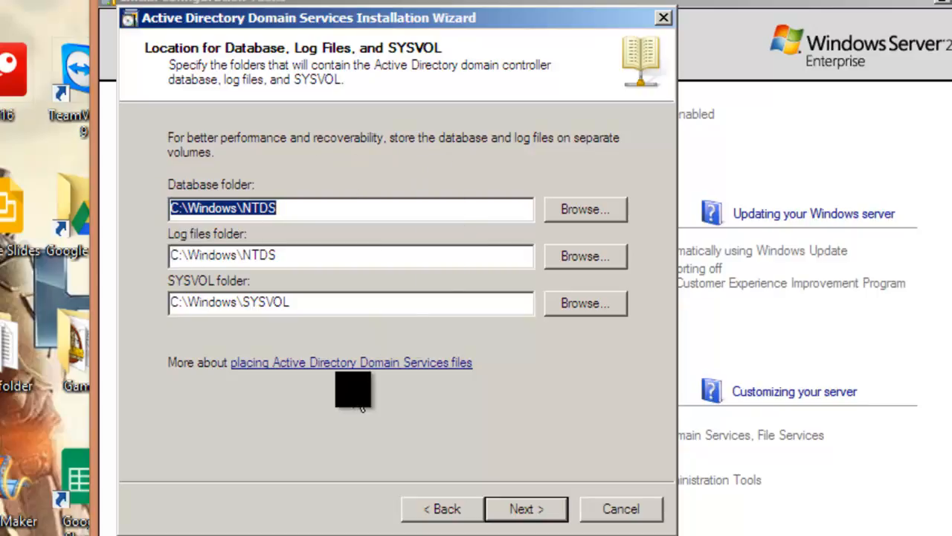
Keep the default NTDS and SYSVOL folders and set the Directory Services Restore Mode password
click(530, 514)
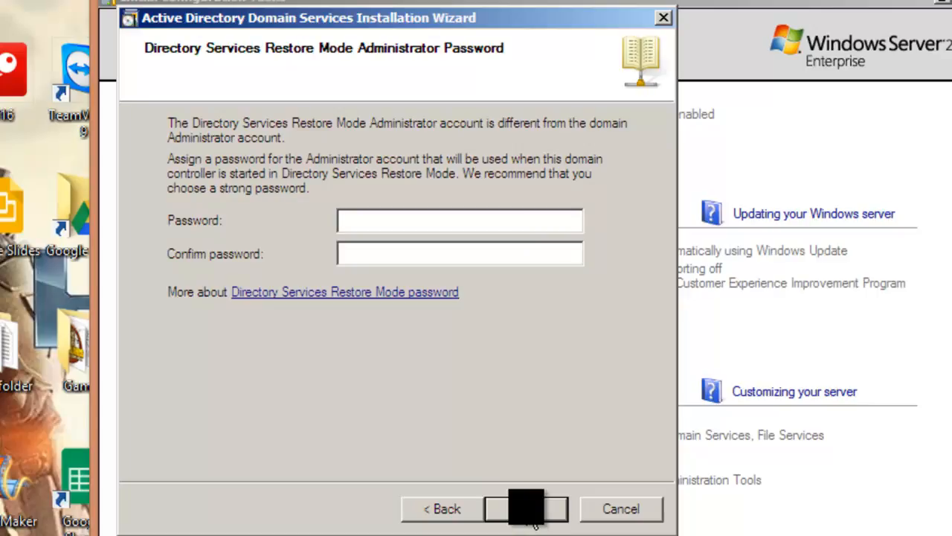
text(Password1Pa)
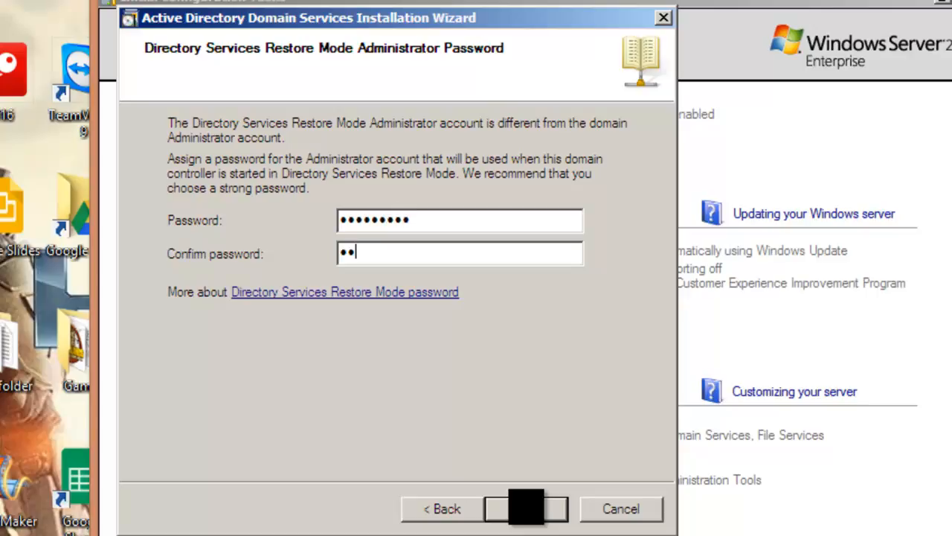
text(ssword1)
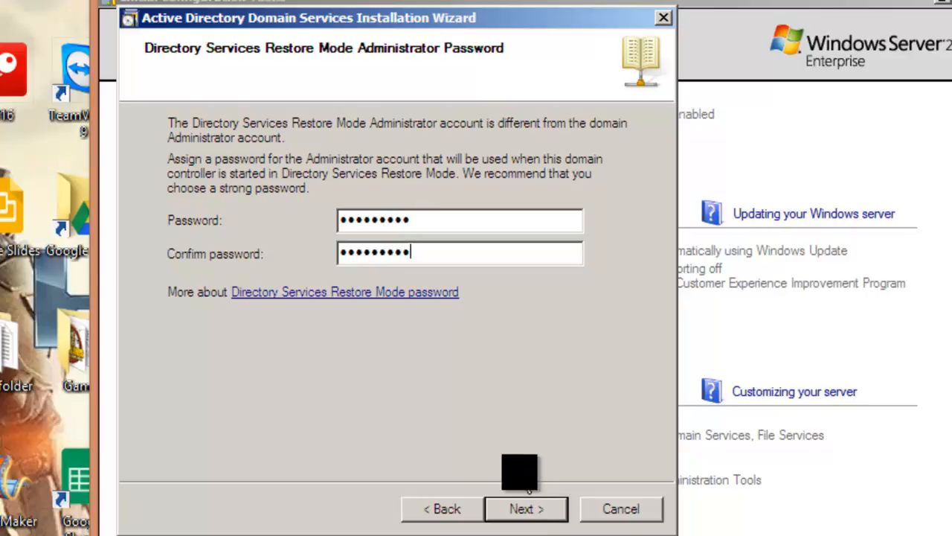
click(537, 521)
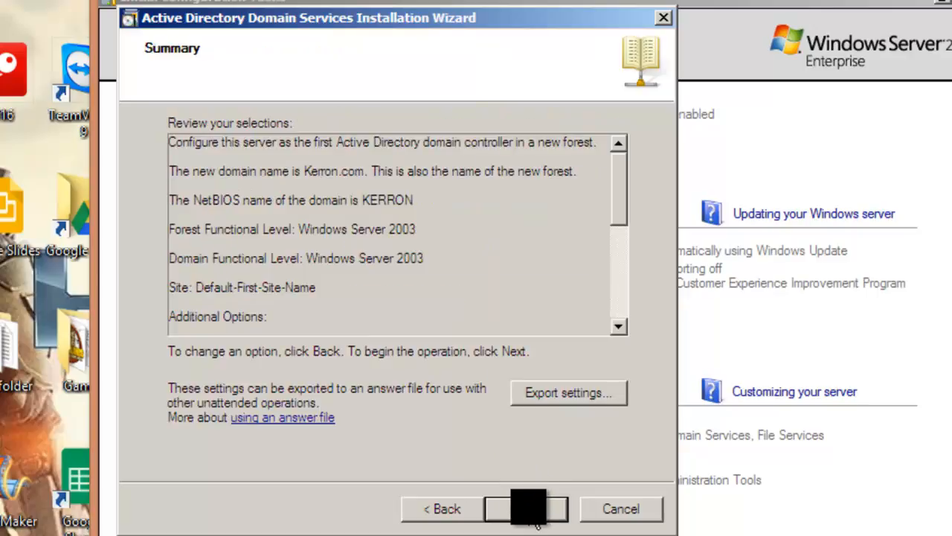
Start the domain controller configuration with Reboot on completion ticked, letting the server restart to log-on
click(537, 521)
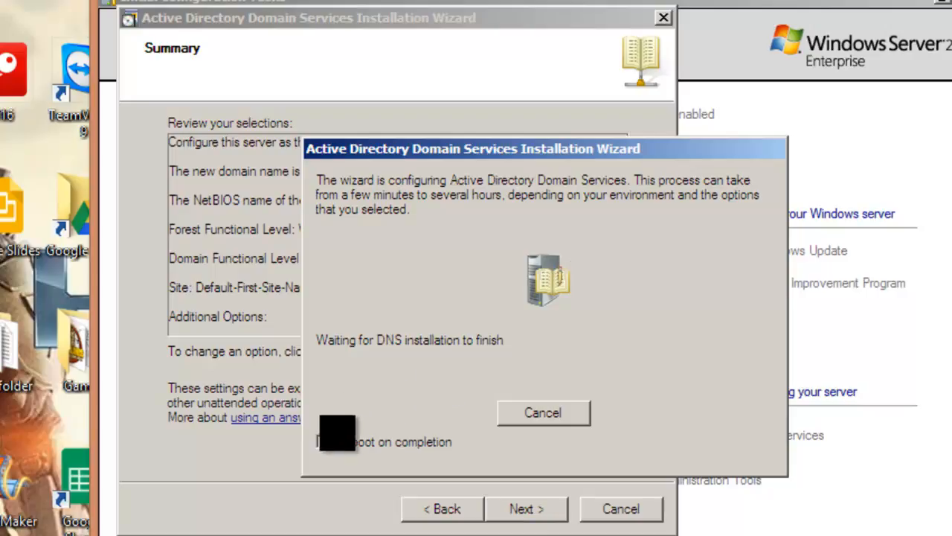
click(322, 440)
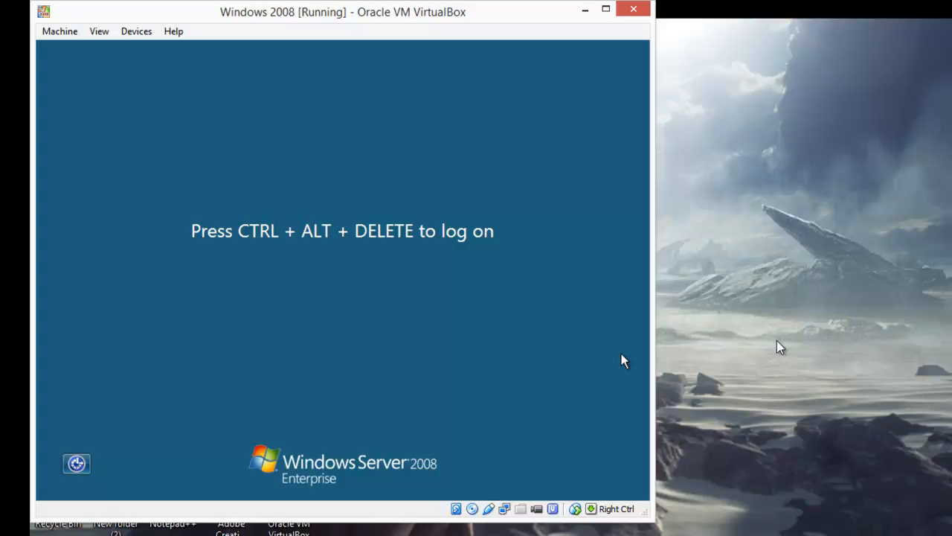
Log on as KERRON Administrator via Insert Ctrl-Alt-Del, retrying past the incorrect-password errors
click(69, 35)
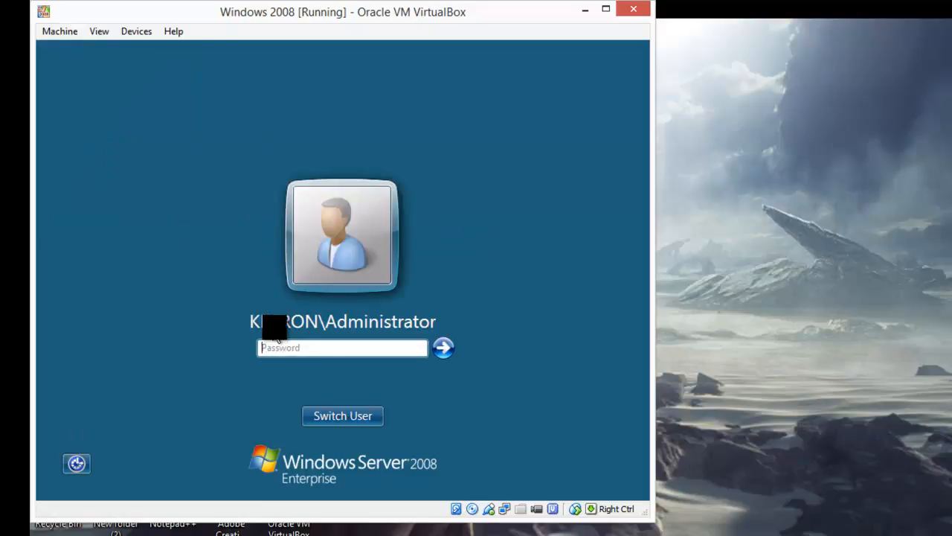
click(323, 347)
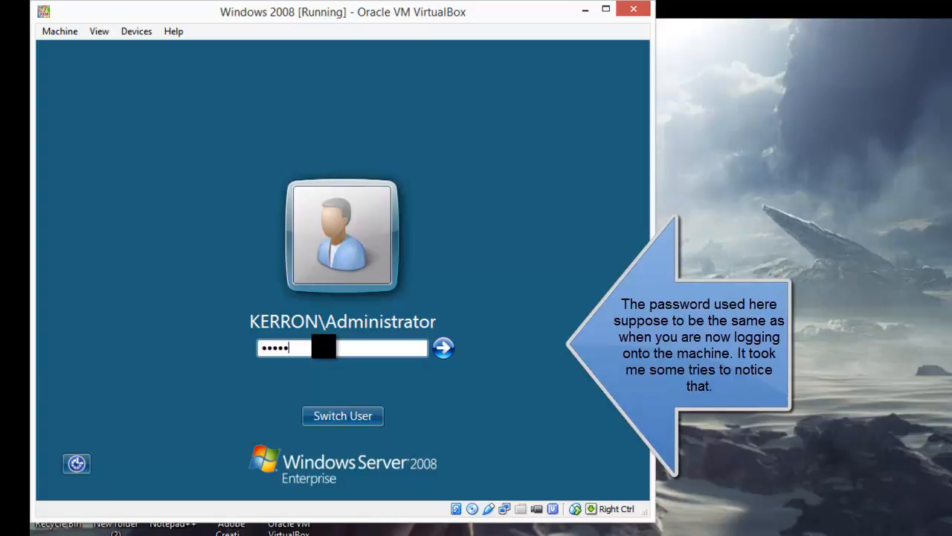
key(Return)
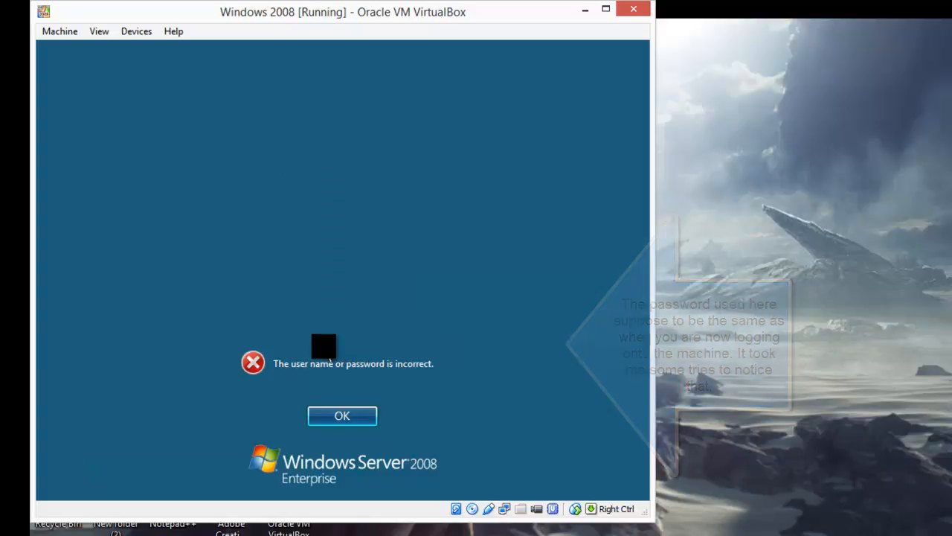
click(344, 418)
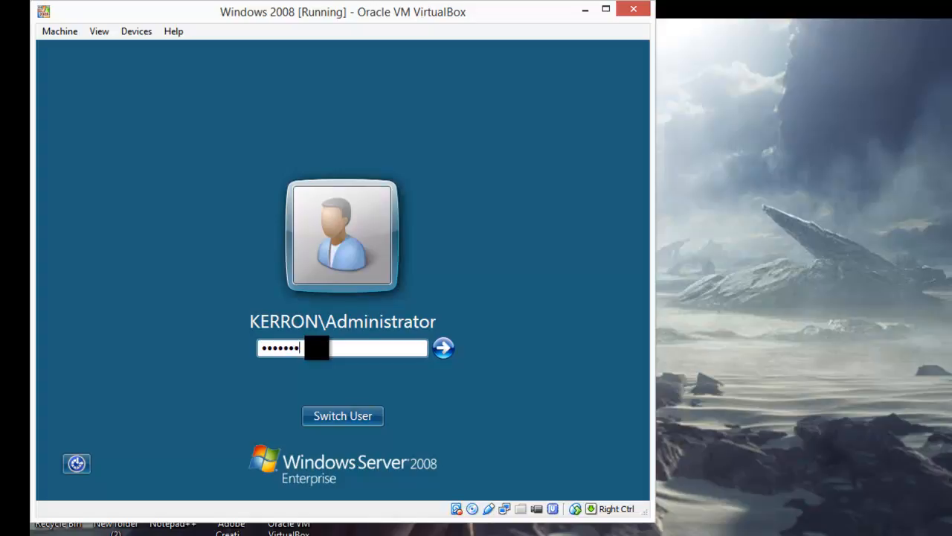
key(Return)
click(339, 413)
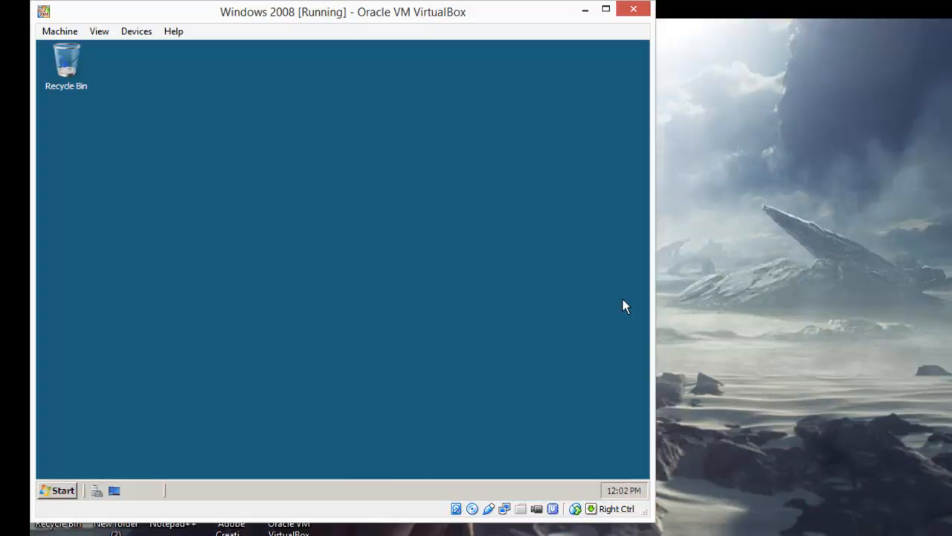
From the Start menu, open and close the Computer window, then bring up Computer's right-click options
click(60, 489)
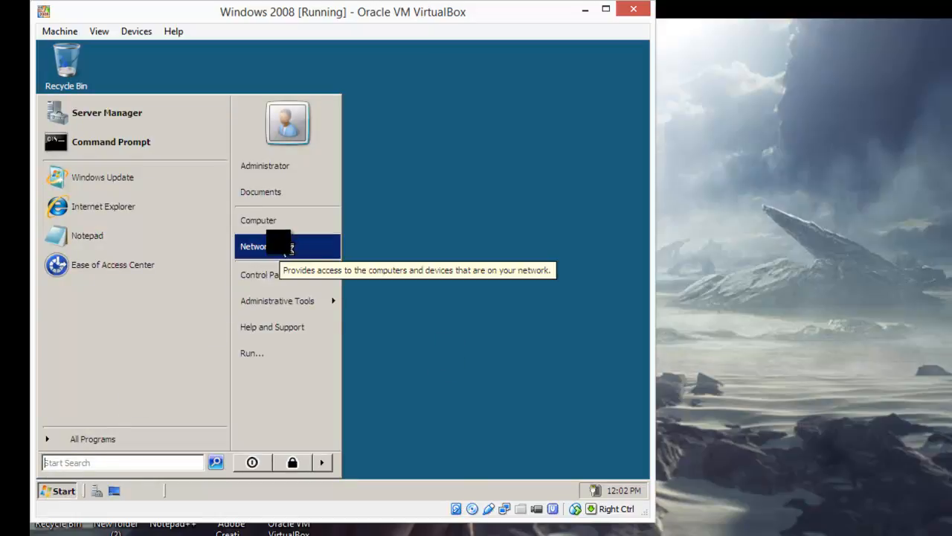
click(276, 221)
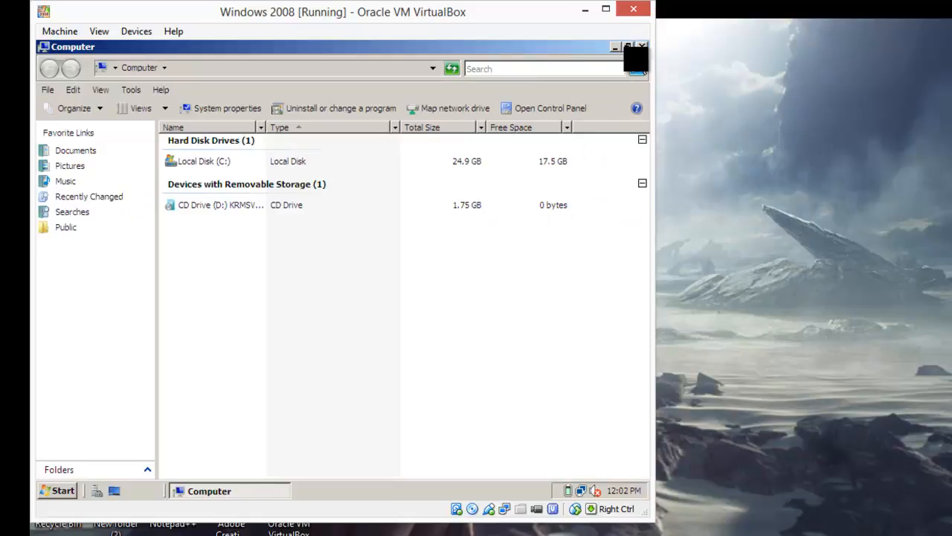
click(641, 46)
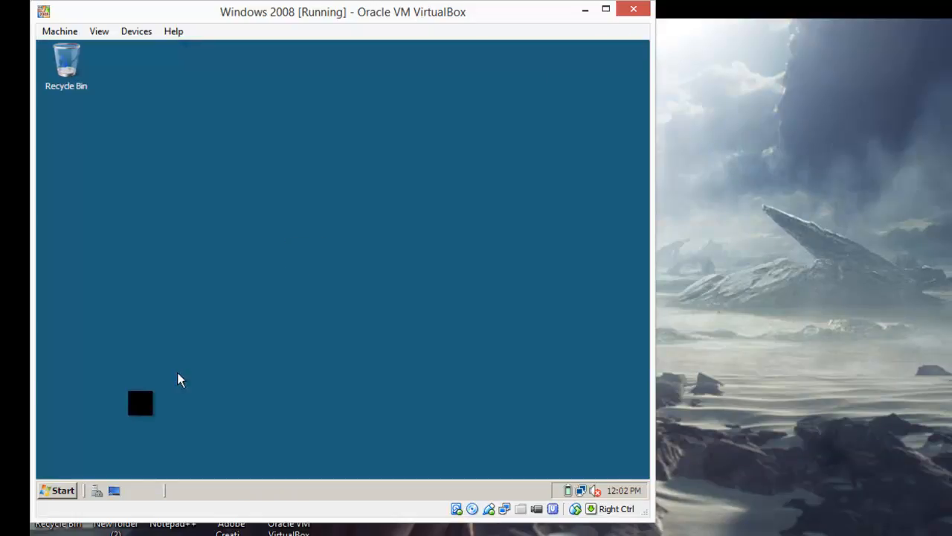
click(63, 488)
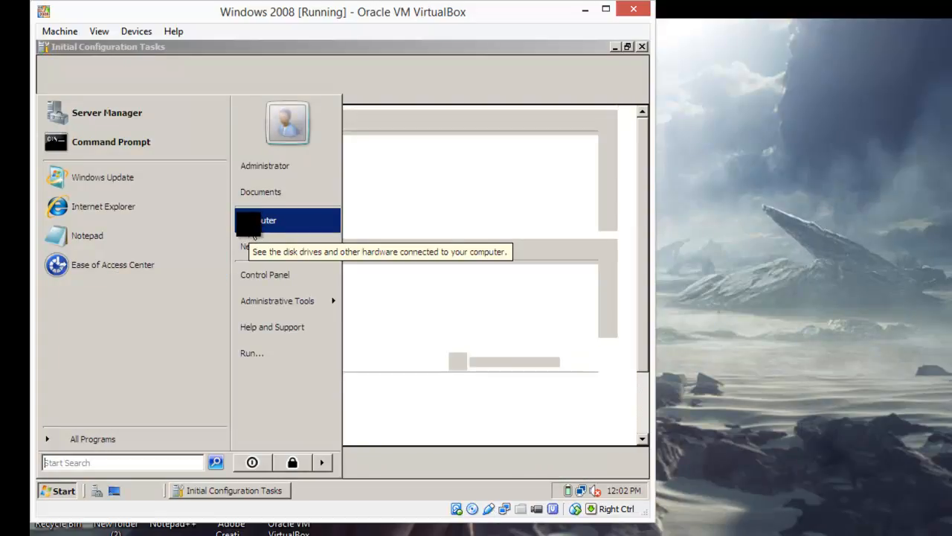
right_click(253, 235)
key(Escape)
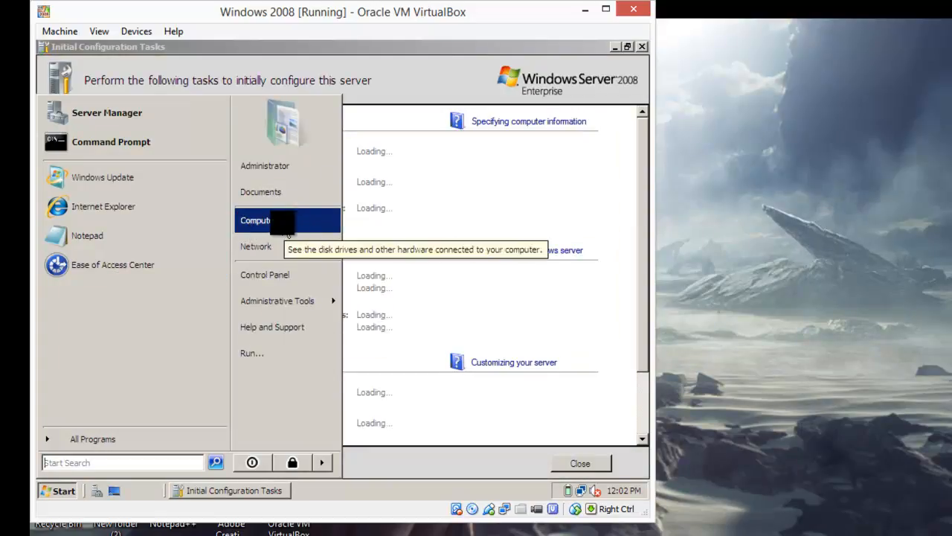
right_click(286, 233)
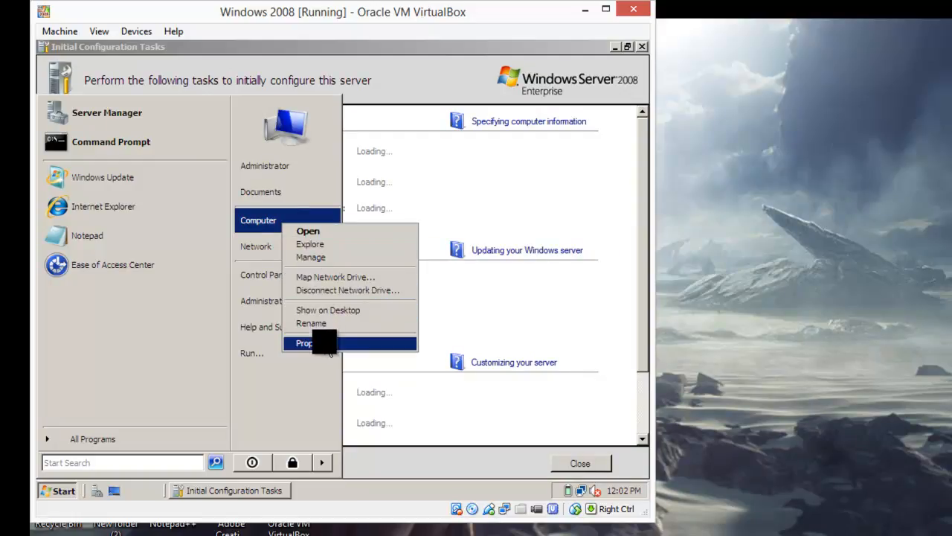
key(Escape)
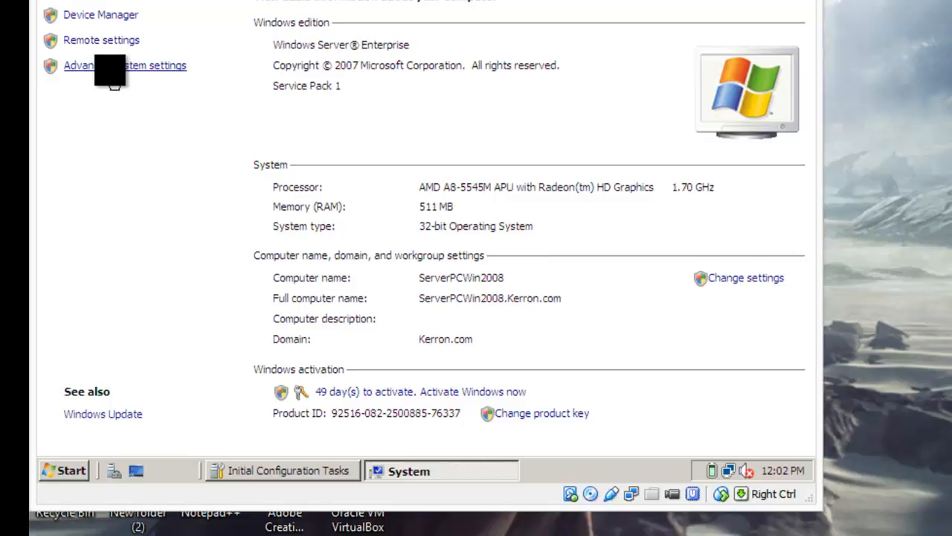
Check the computer name ServerPCWin2008 and domain Kerron.com through Advanced system settings and Change settings
click(118, 69)
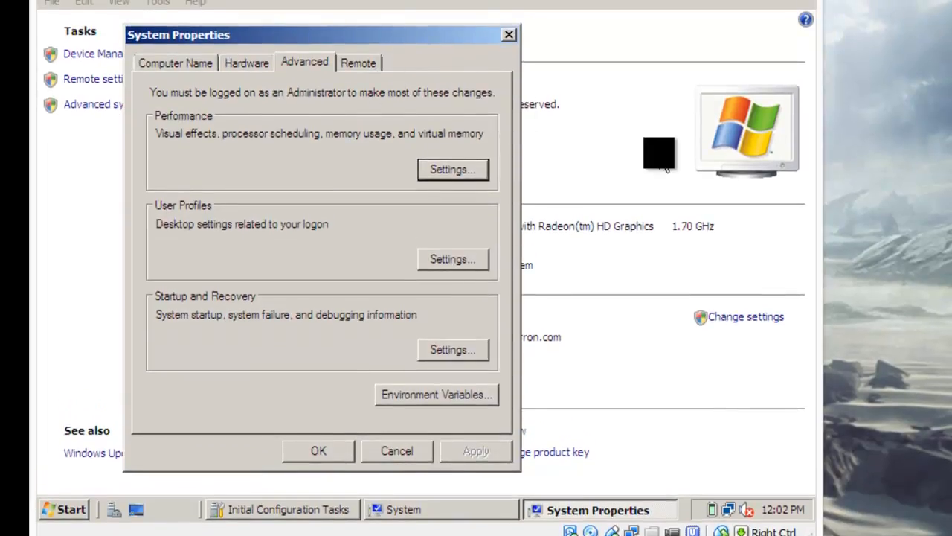
click(509, 34)
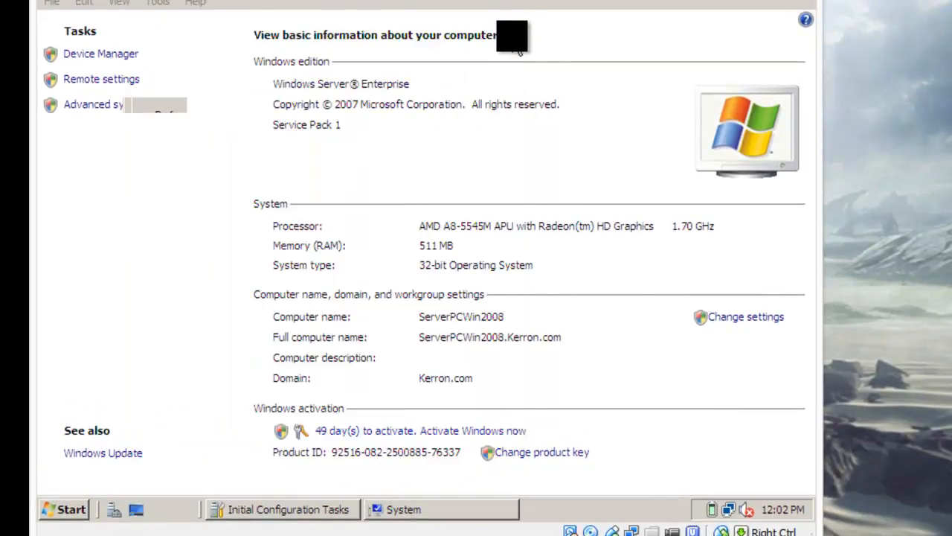
click(751, 317)
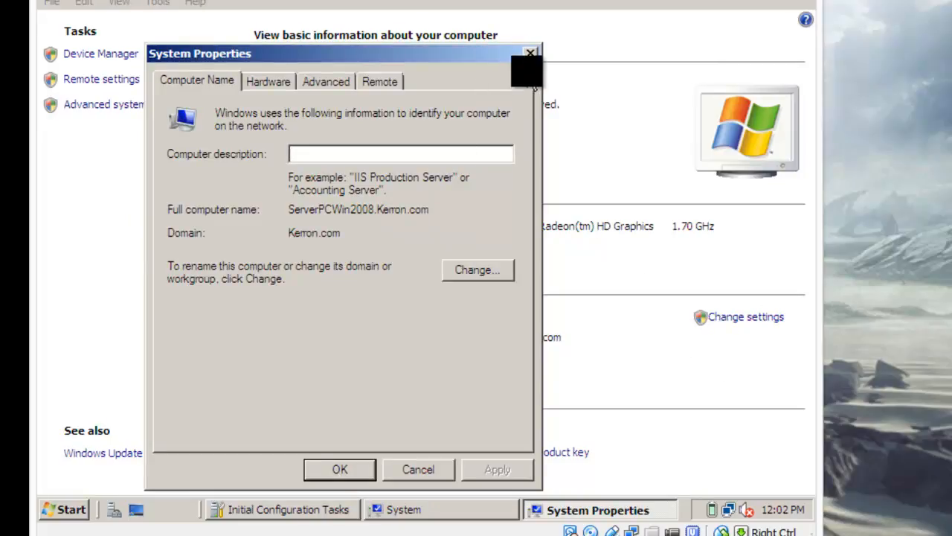
click(530, 53)
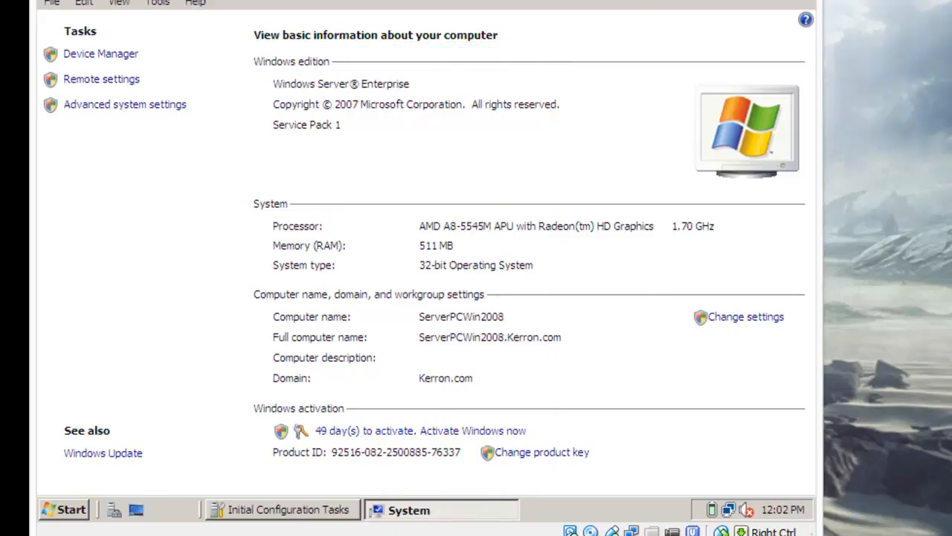
Close the System window and launch Control Panel from the Start menu
click(805, 1)
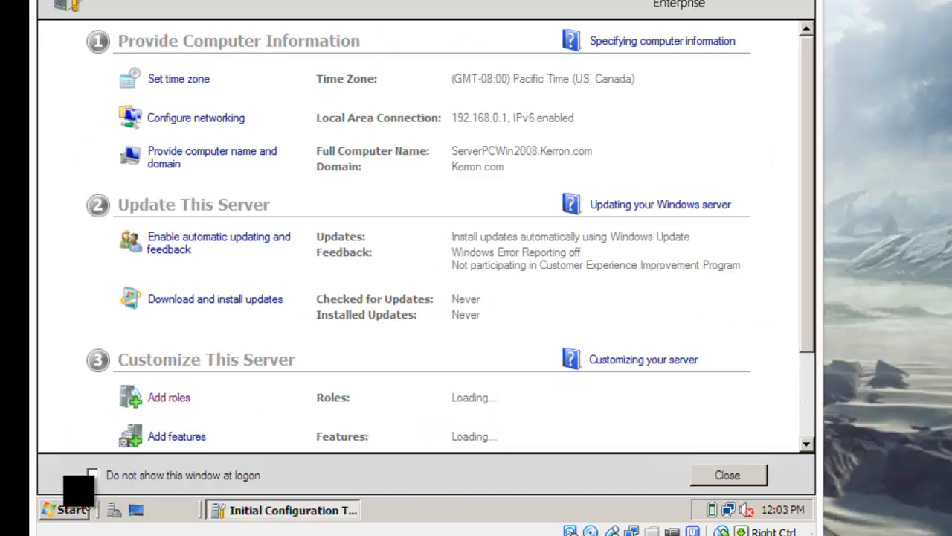
click(69, 509)
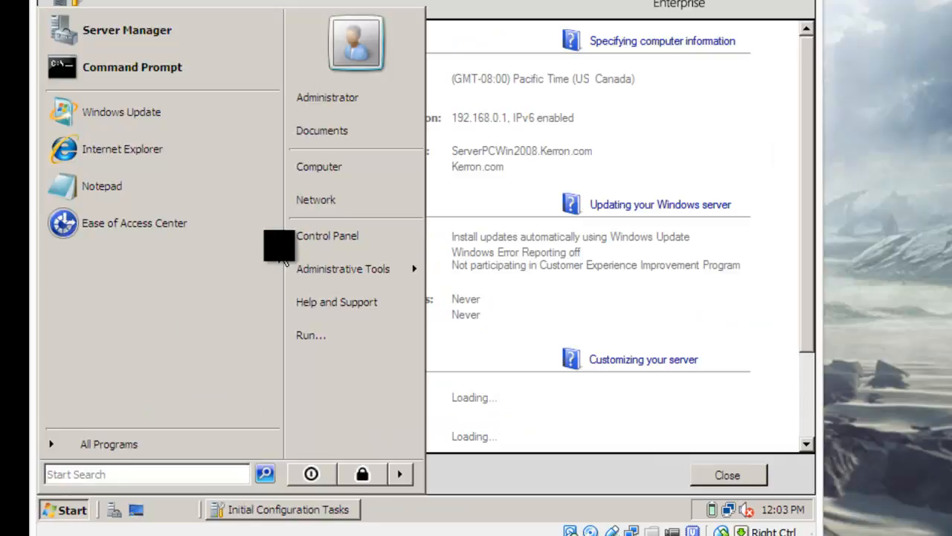
click(325, 236)
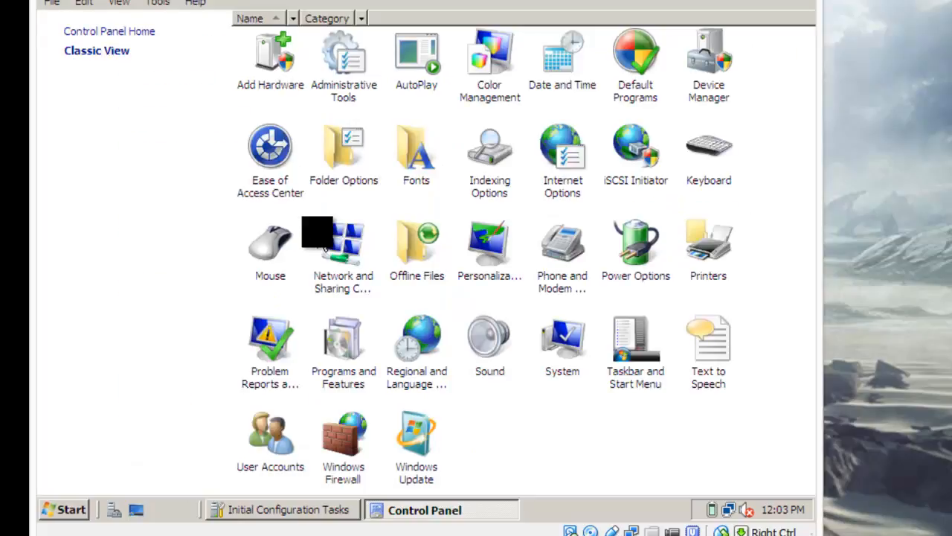
Turn Network discovery on (now Custom) in Network and Sharing Center, apply it, and close the window
double_click(365, 272)
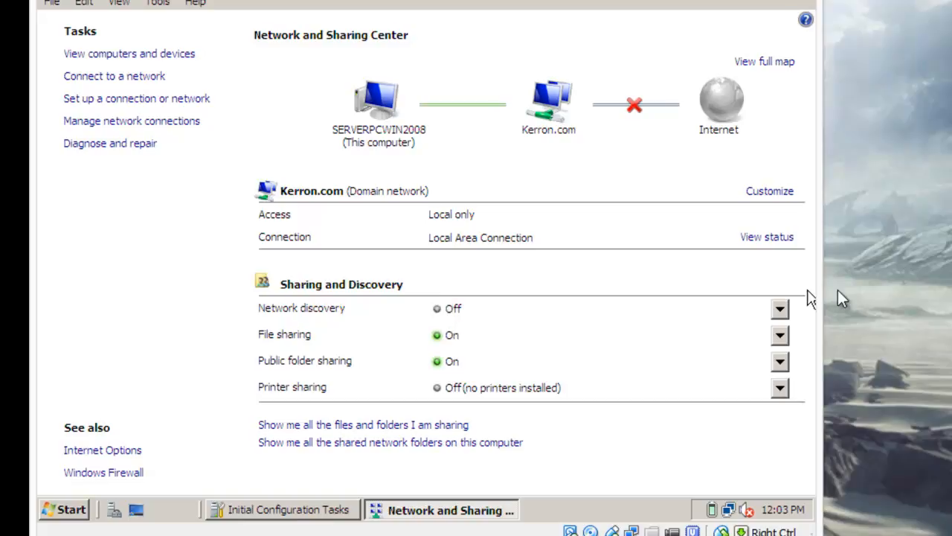
click(780, 308)
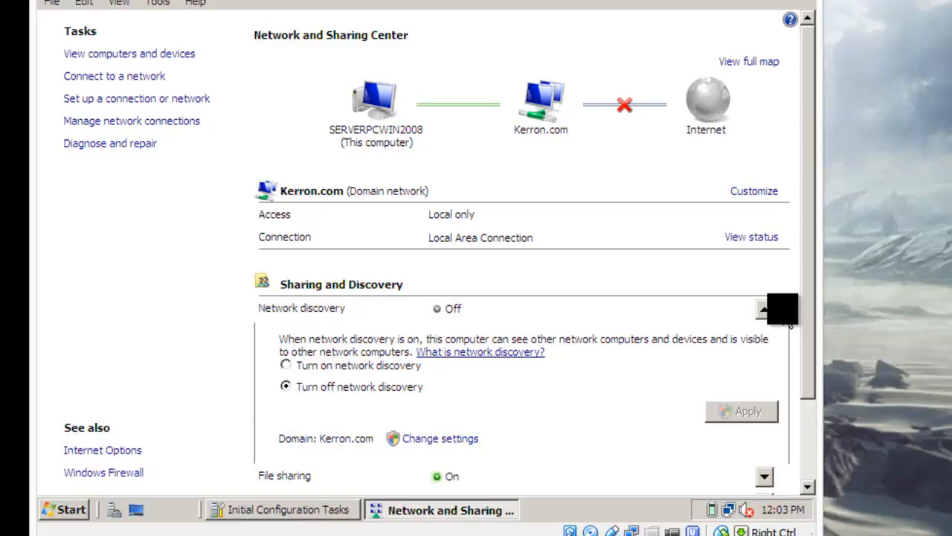
click(286, 365)
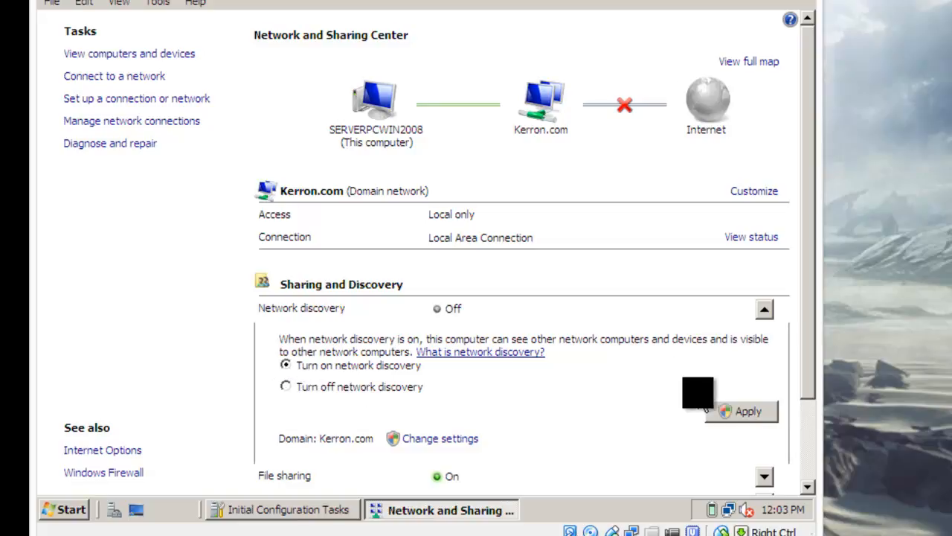
click(747, 417)
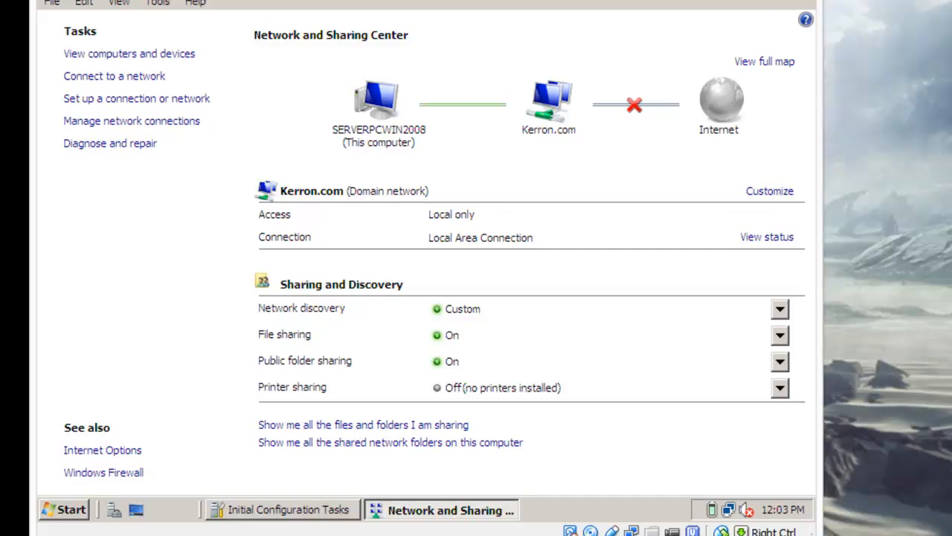
click(806, 1)
click(806, 0)
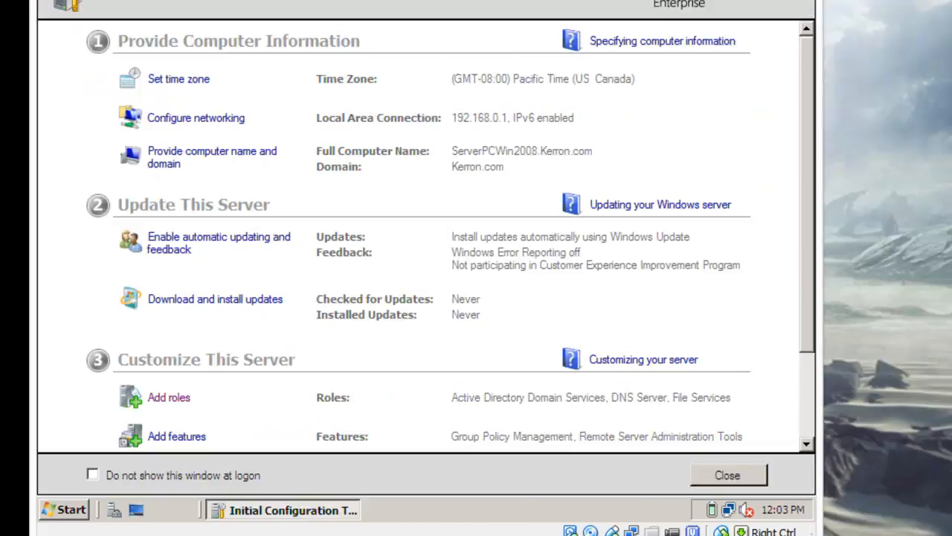
Reopen the server's System properties from the Start menu's Computer entry
click(83, 513)
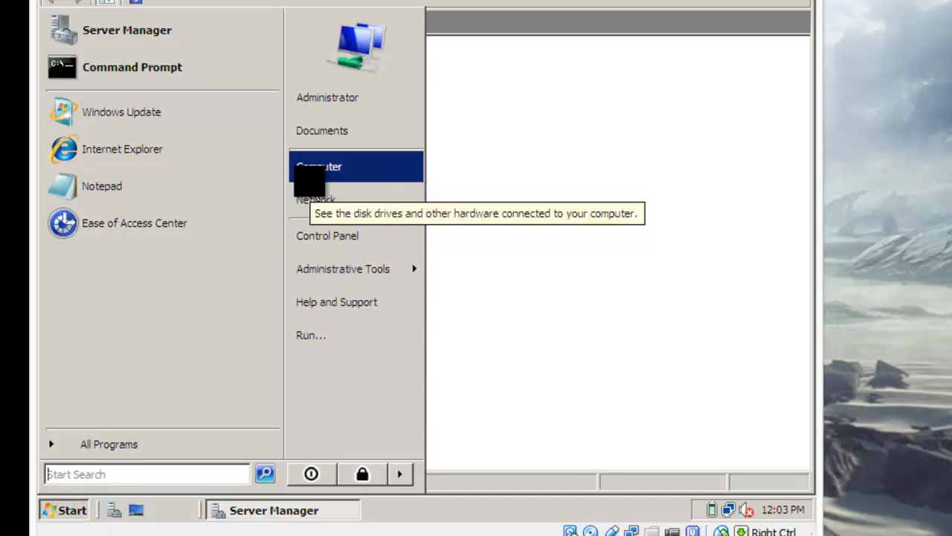
right_click(312, 181)
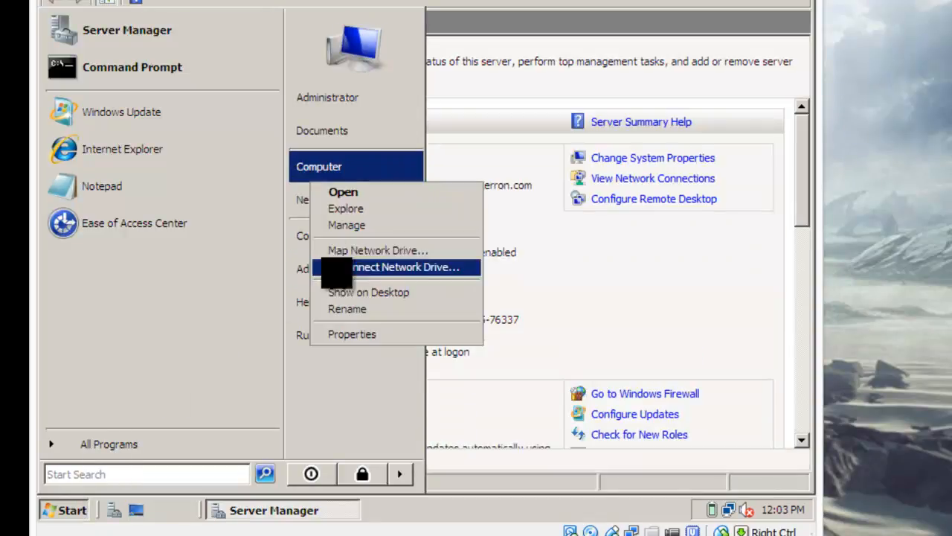
click(353, 336)
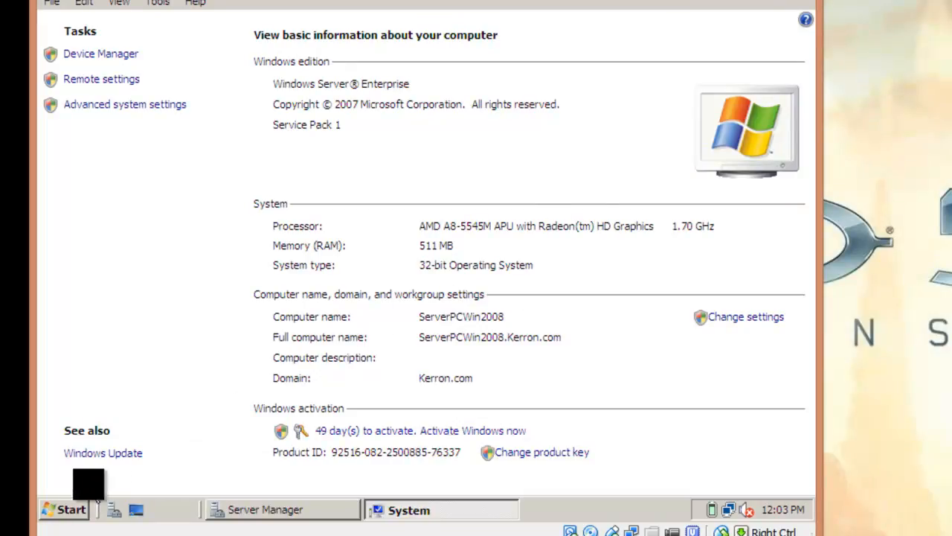
Open the Network window and scroll to confirm SERVERPCWIN2008, WIN2007 and VISTAPC are listed
click(65, 510)
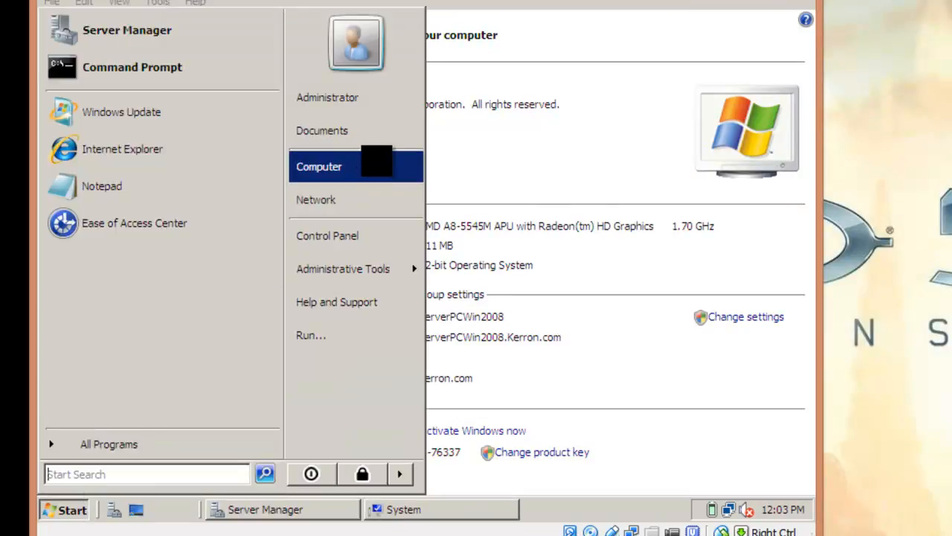
click(351, 212)
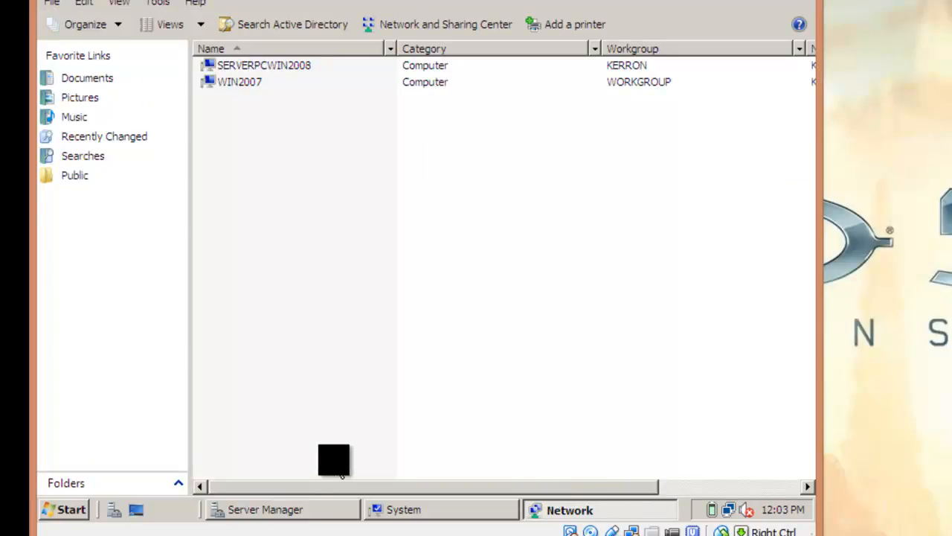
drag(337, 491, 393, 495)
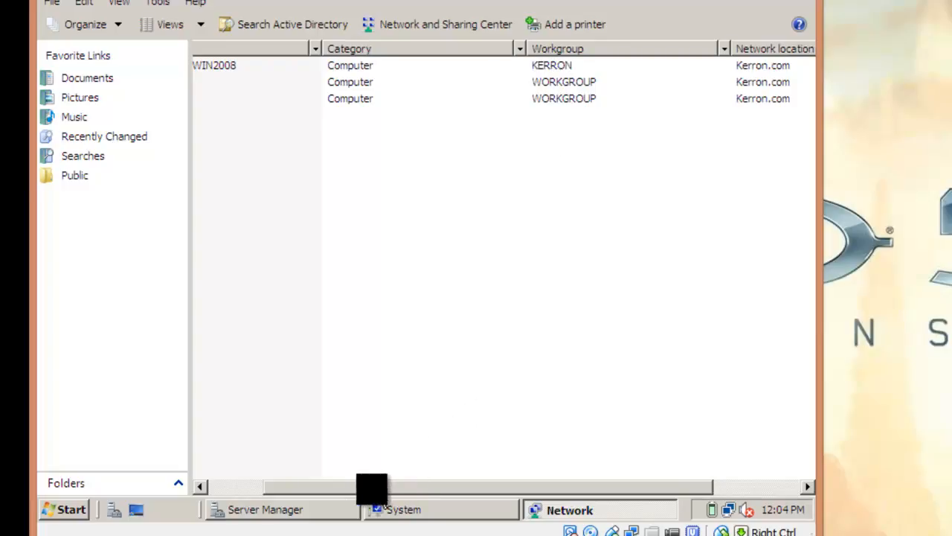
drag(380, 489, 325, 489)
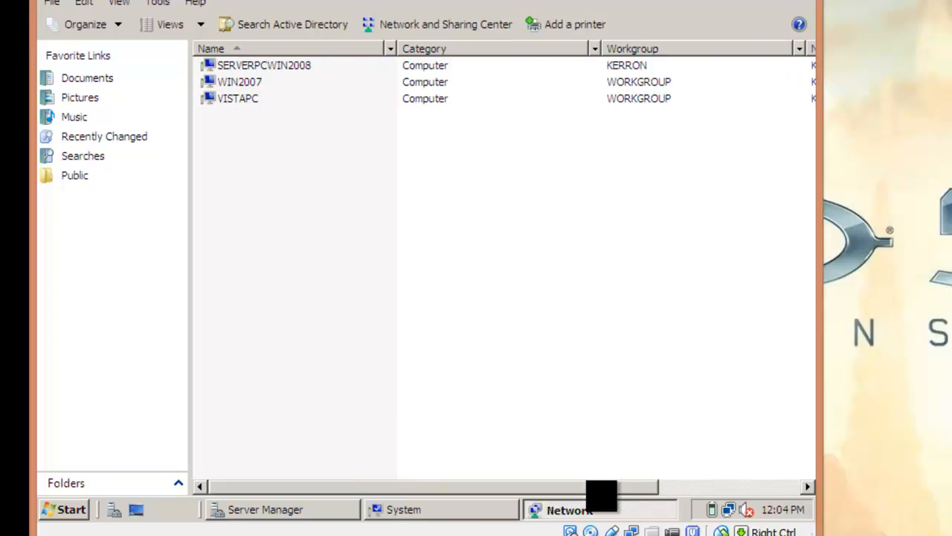
click(605, 534)
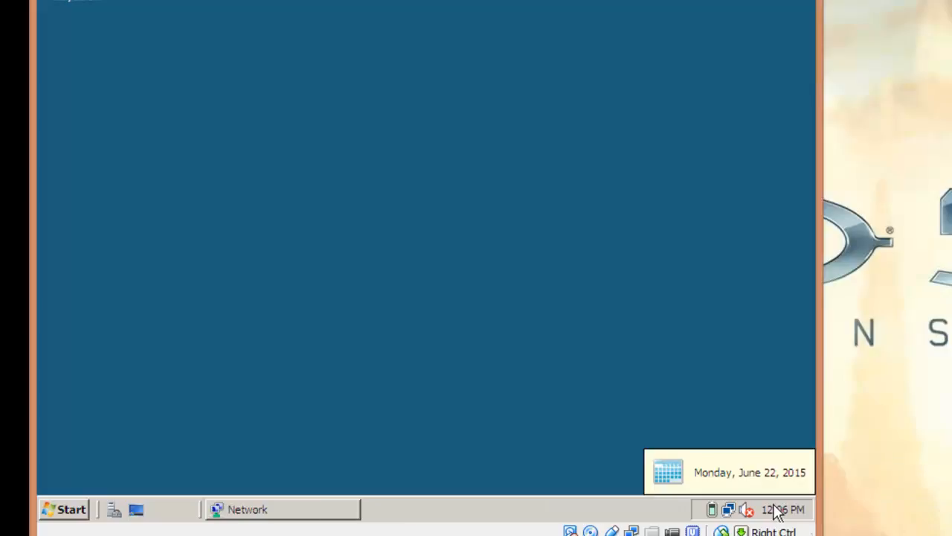
Switch to the Windows 7 virtual machine from the VirtualBox taskbar previews
click(578, 535)
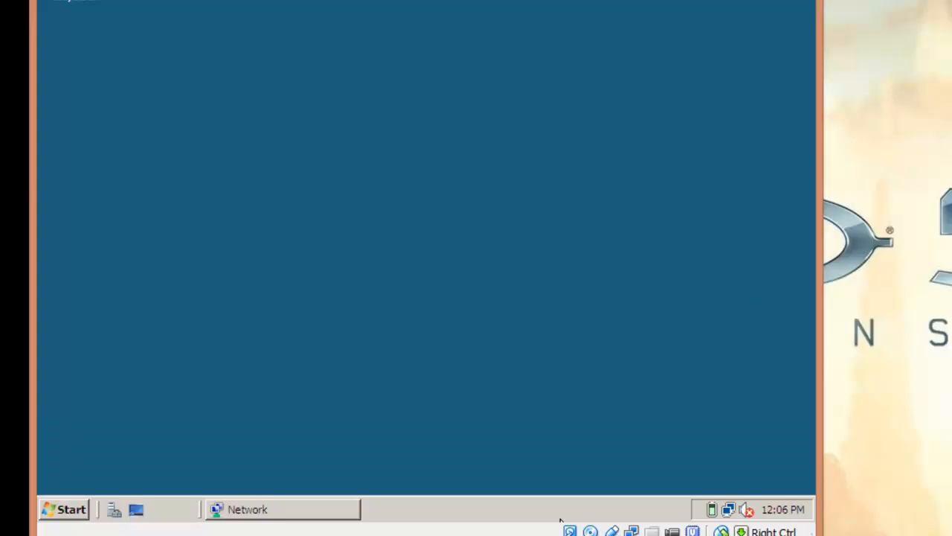
click(564, 535)
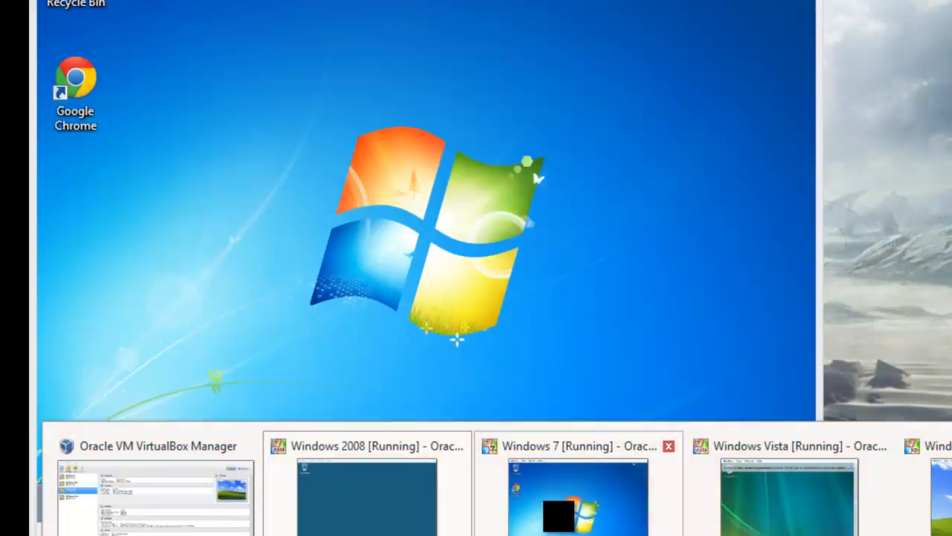
click(558, 515)
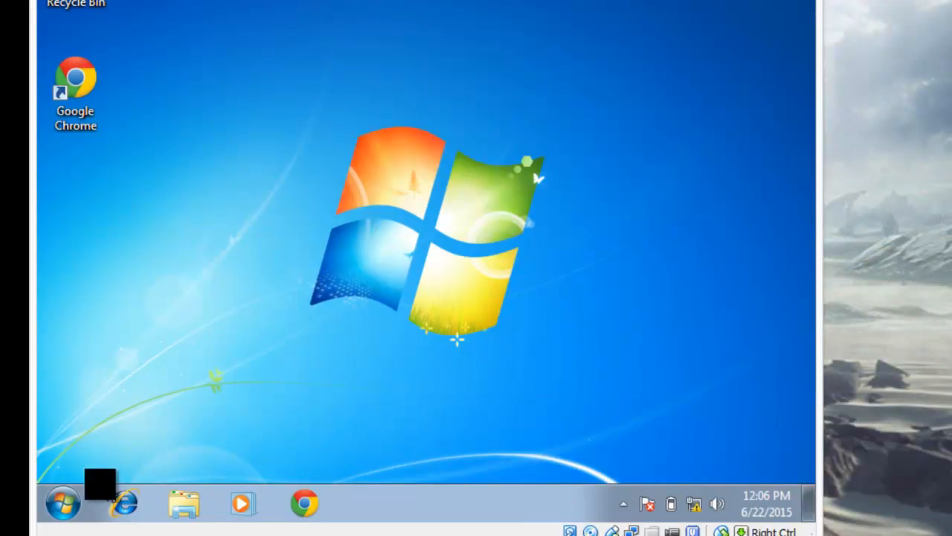
Open Win2007's System page via Computer > Properties and go to its name and domain settings
click(66, 497)
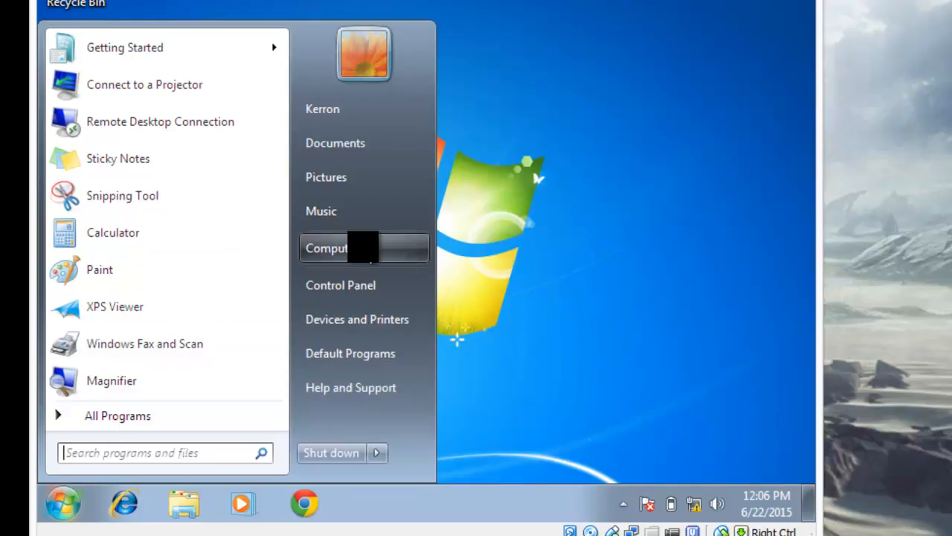
right_click(338, 245)
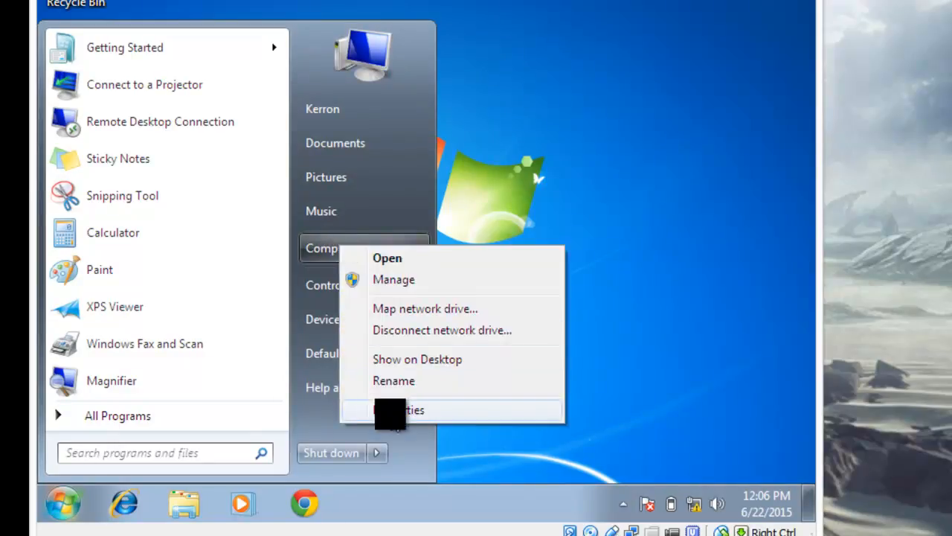
click(390, 411)
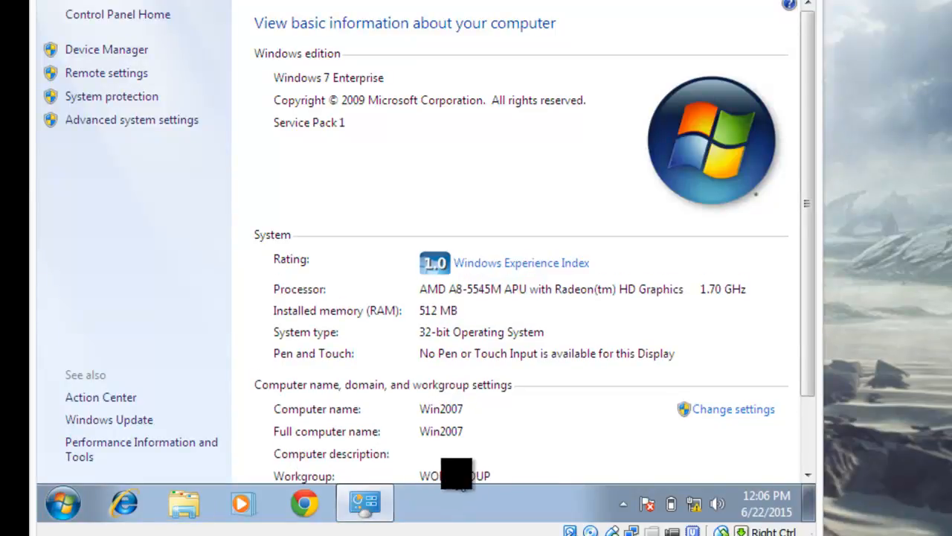
drag(808, 312, 804, 383)
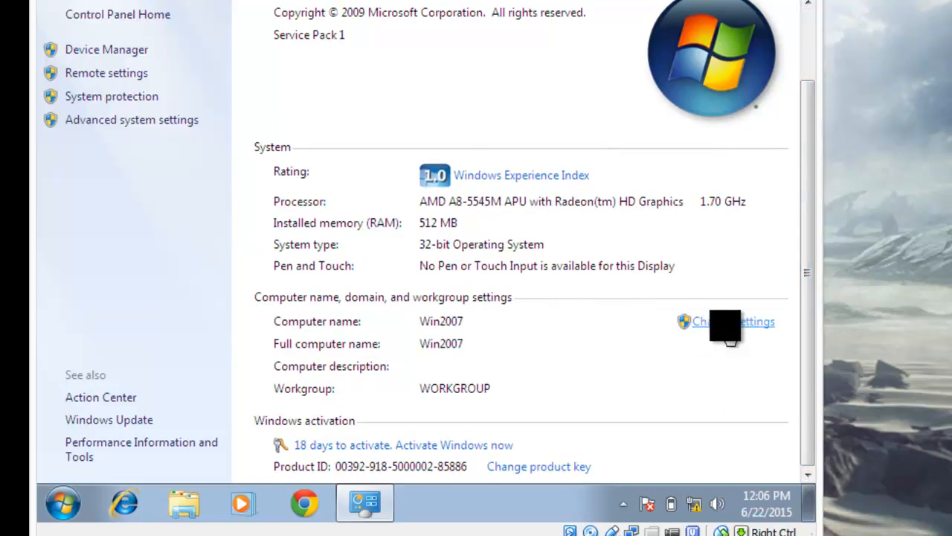
click(748, 322)
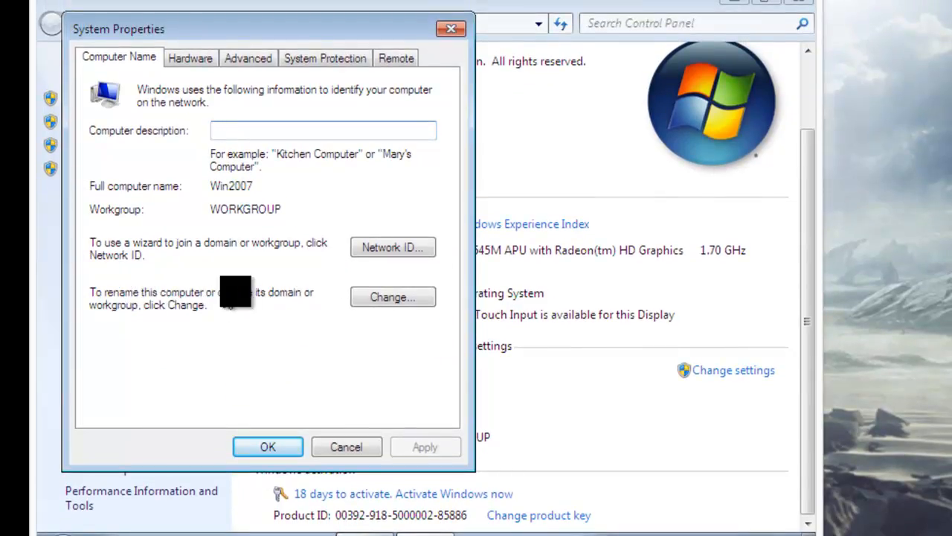
Change Win2007's membership to the domain Kerron.com and submit the change
click(393, 299)
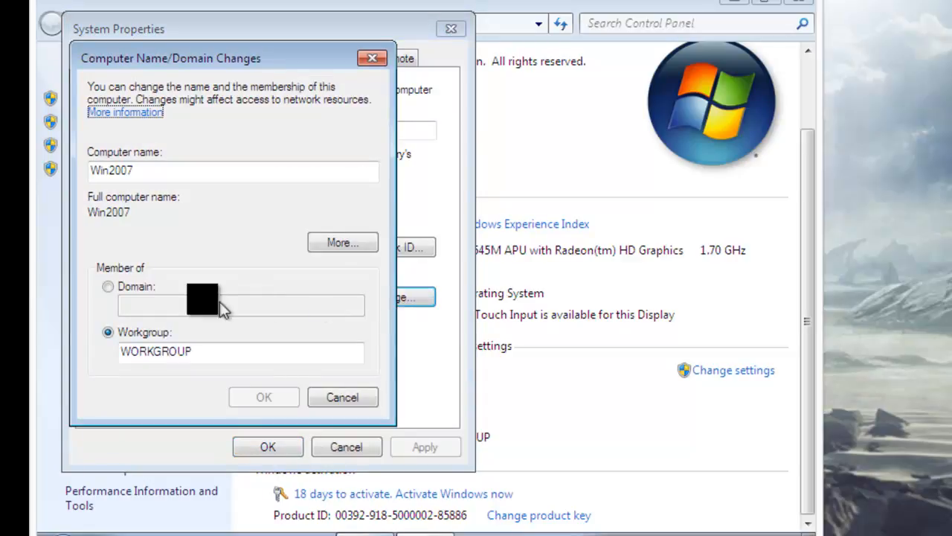
click(108, 286)
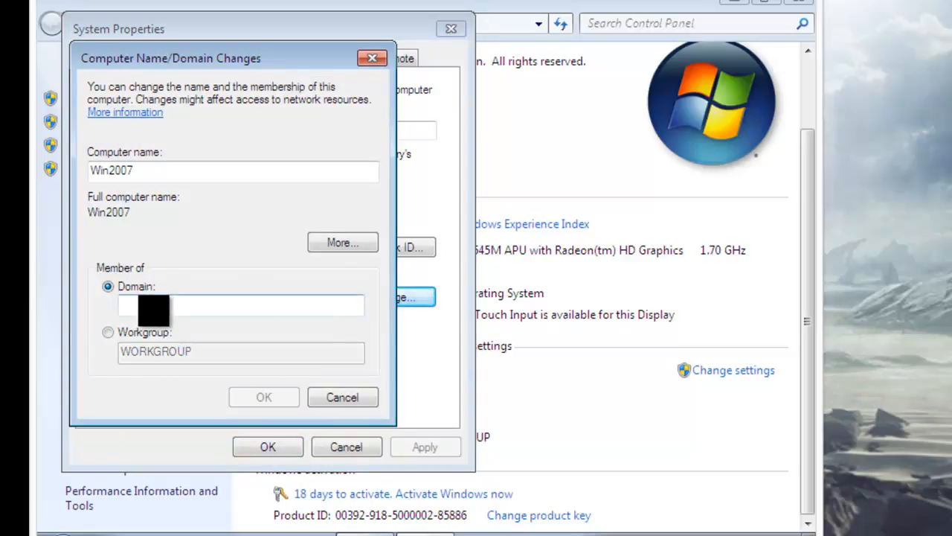
click(145, 308)
text(K)
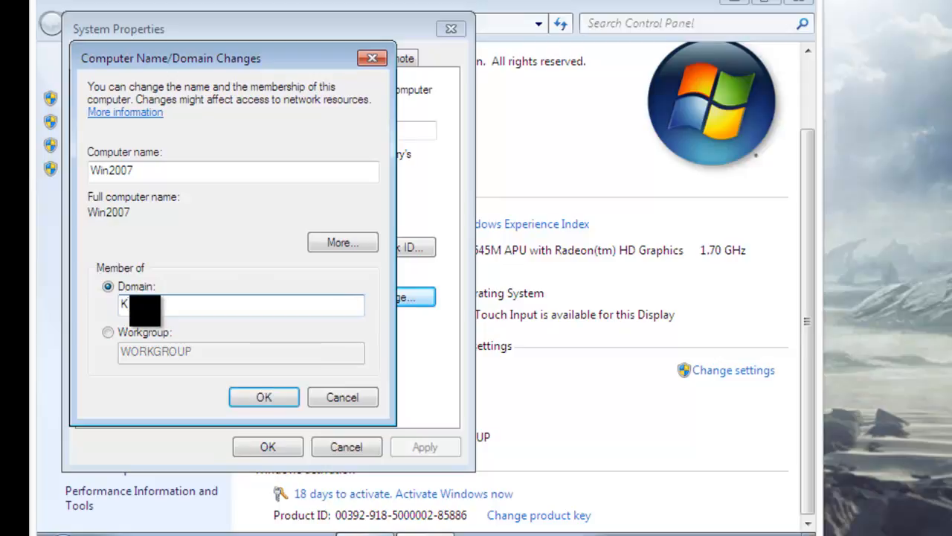
text(erron.com)
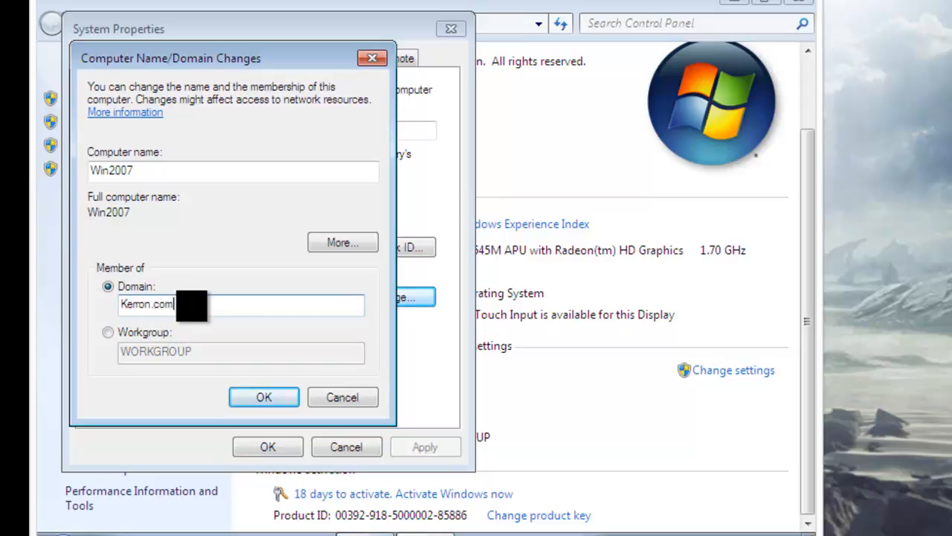
click(262, 396)
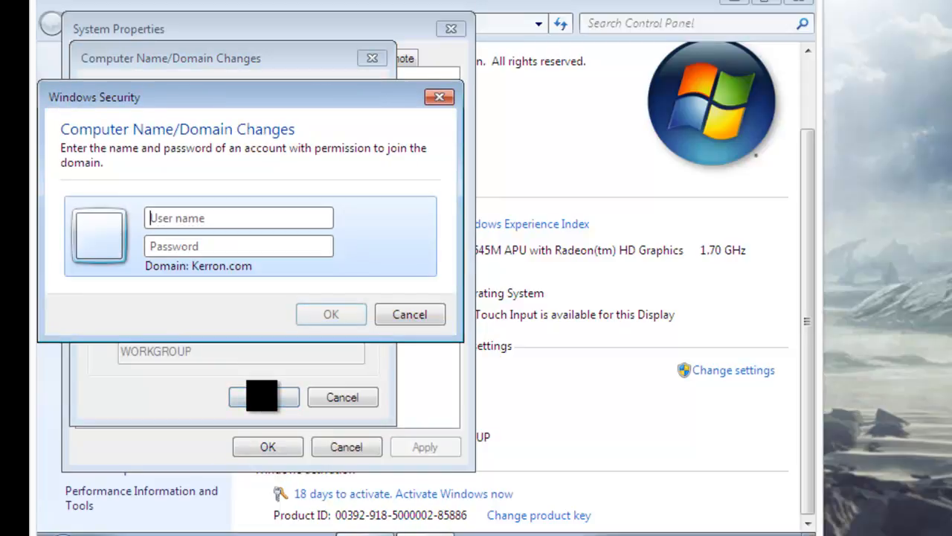
Submit domain credentials with a truncated user name and the password, ending in a logon failure
click(197, 220)
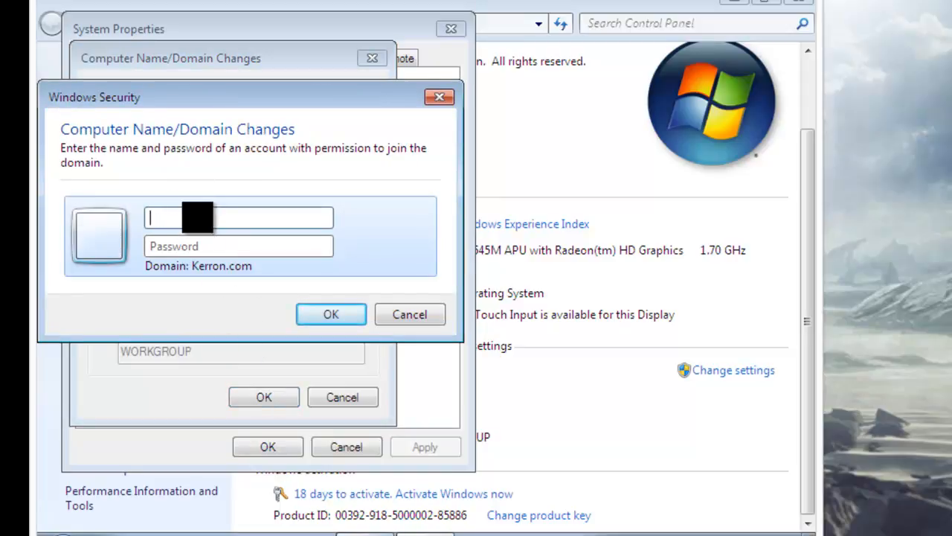
text(admin)
key(Tab)
text(password1)
key(Return)
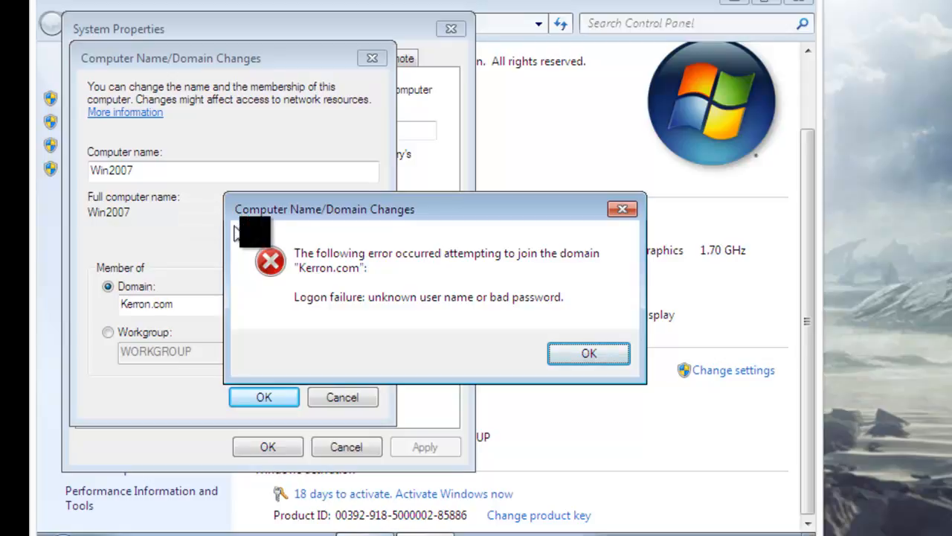
Dismiss the error and retry the Kerron.com join as administrator with the password
click(587, 351)
click(265, 395)
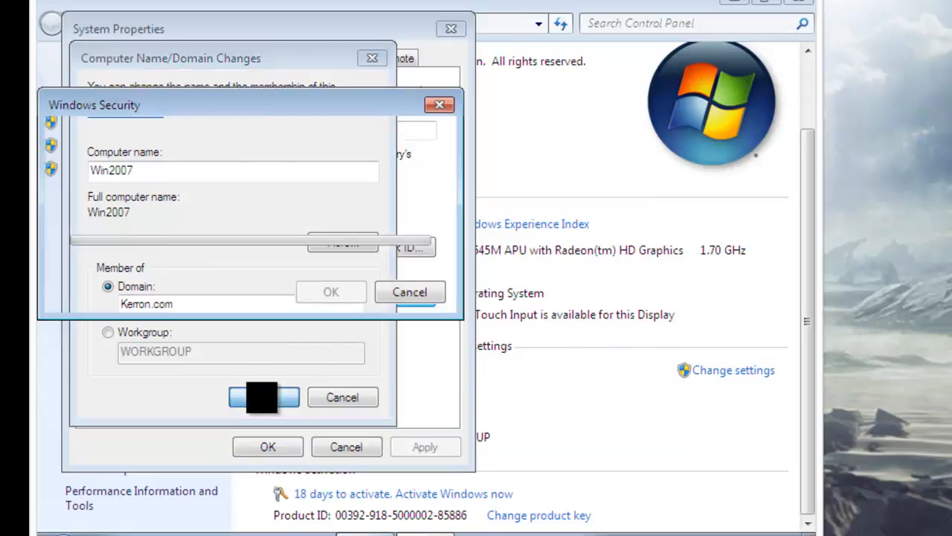
click(247, 218)
text(admini)
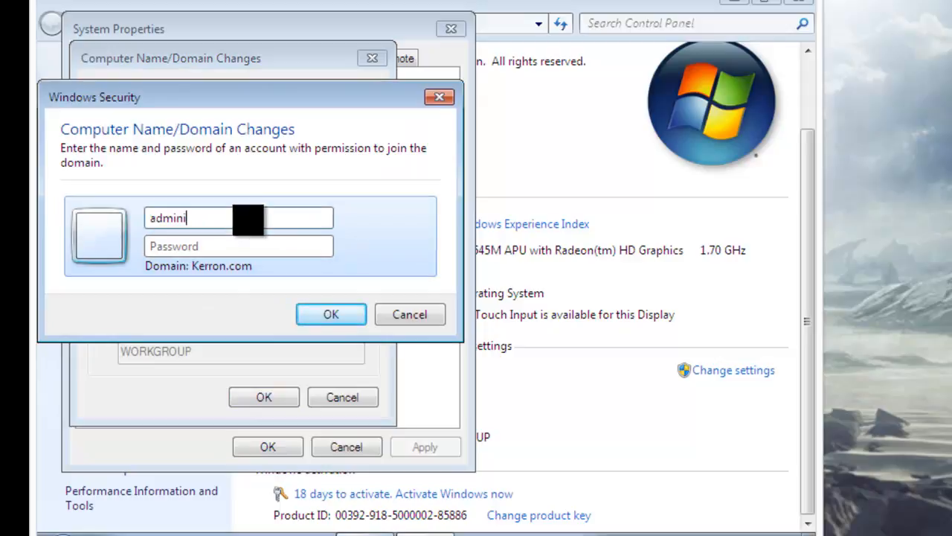
text(strator)
key(Tab)
text(p•••••••)
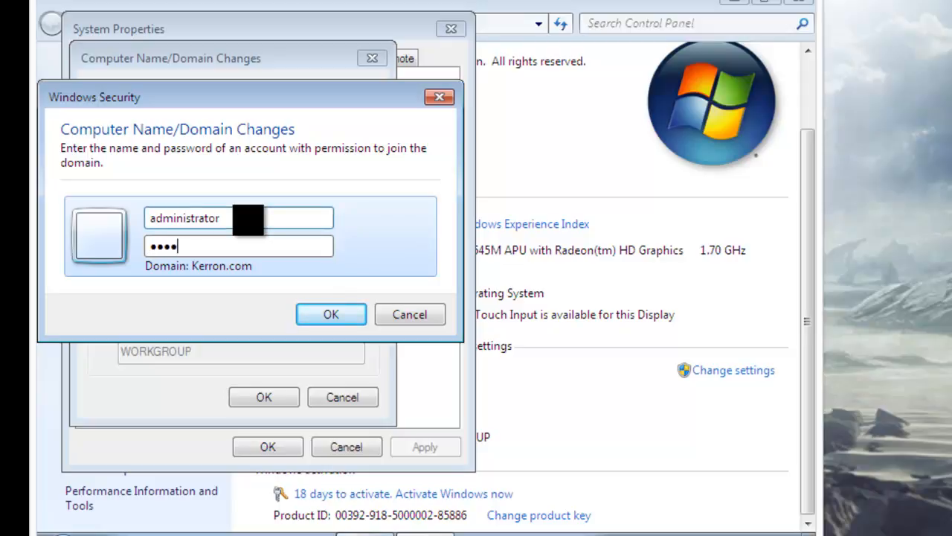
key(Return)
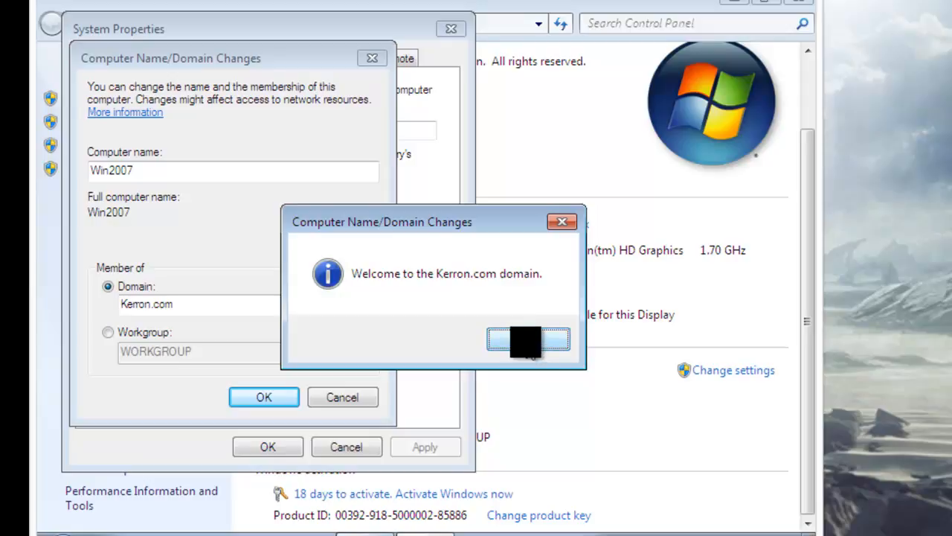
Acknowledge the welcome and restart notices, close System Properties, and restart Windows 7 now
click(525, 342)
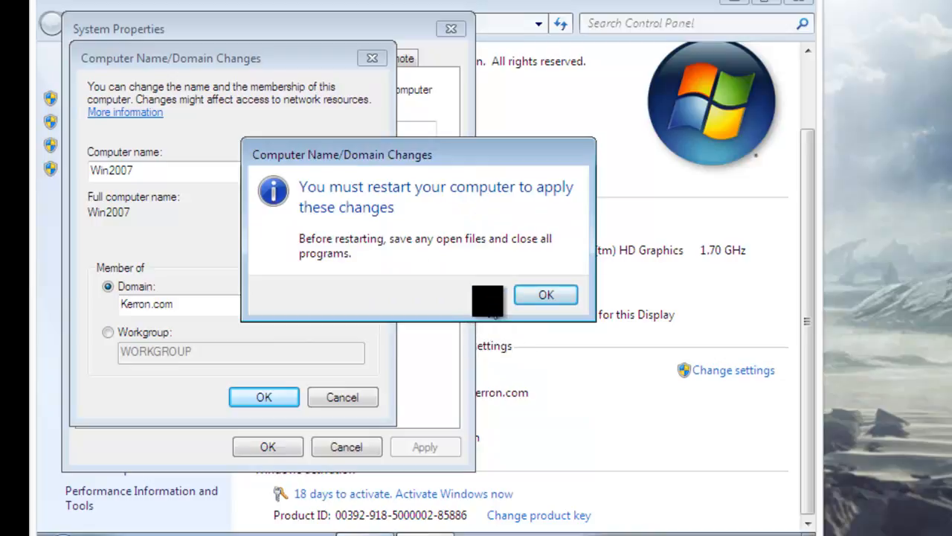
click(543, 292)
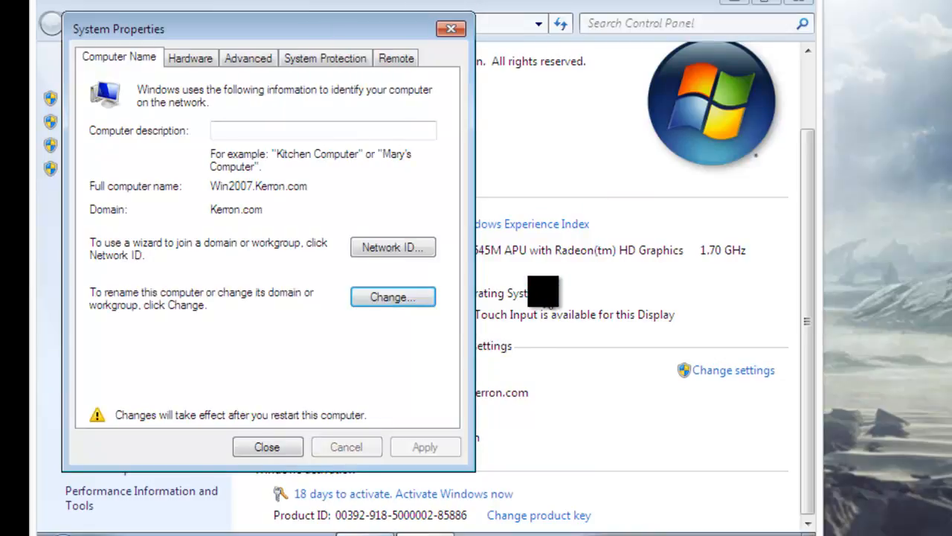
click(250, 446)
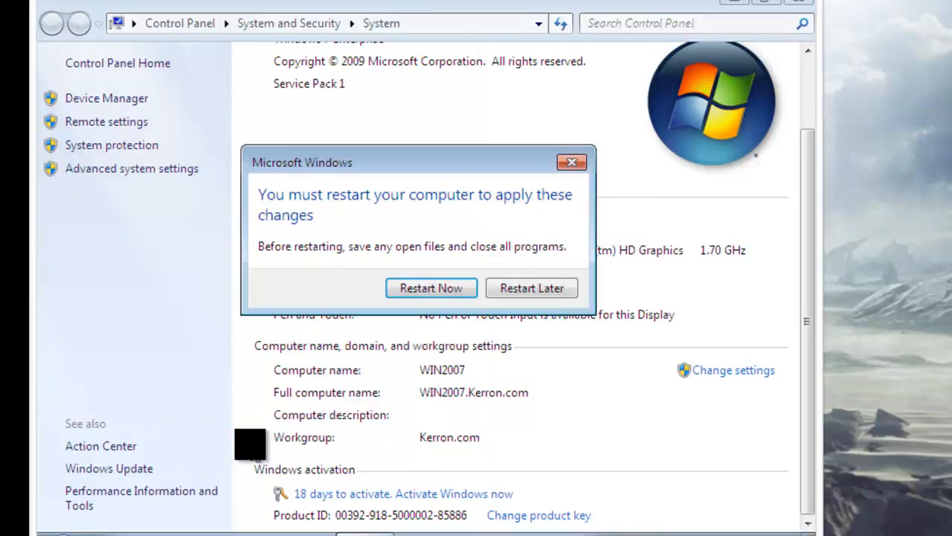
click(430, 287)
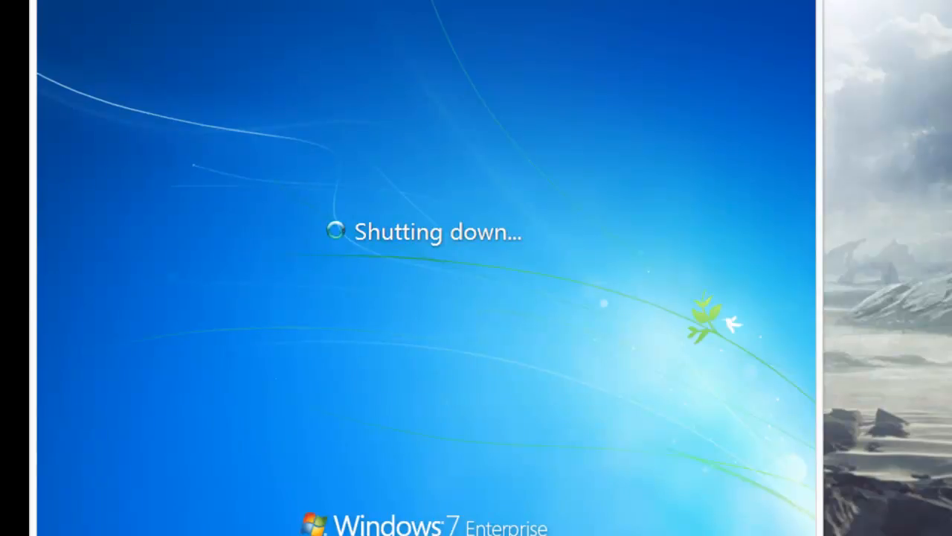
click(578, 535)
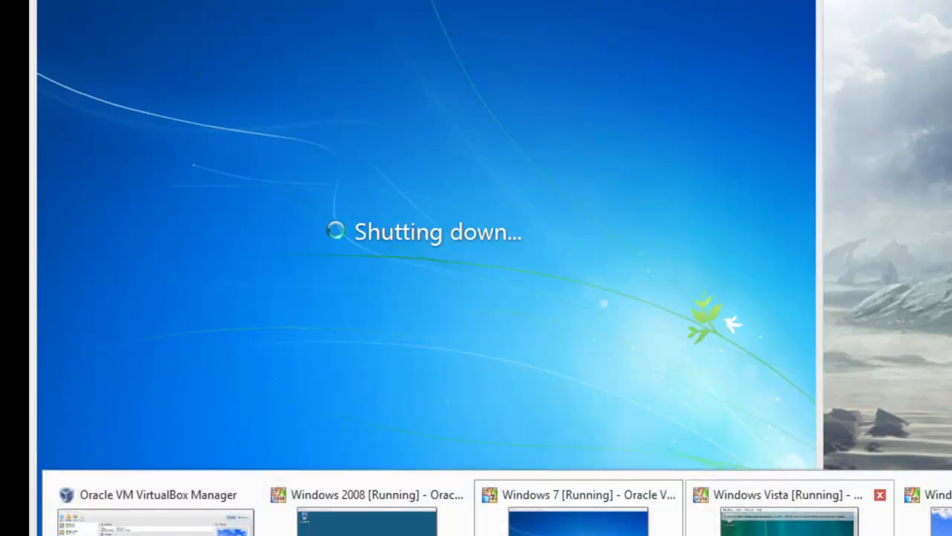
Maximize the Windows Vista VM and open its Computer System properties page
click(789, 521)
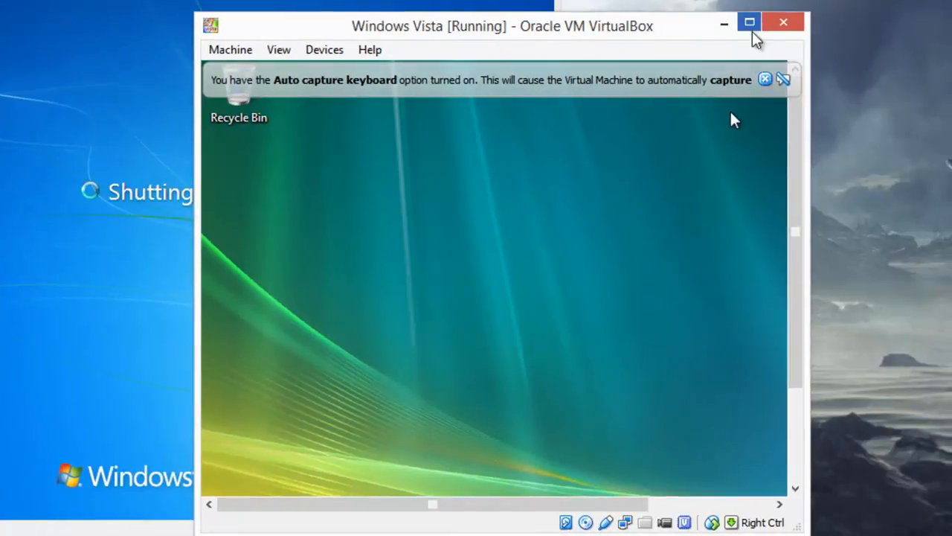
click(752, 33)
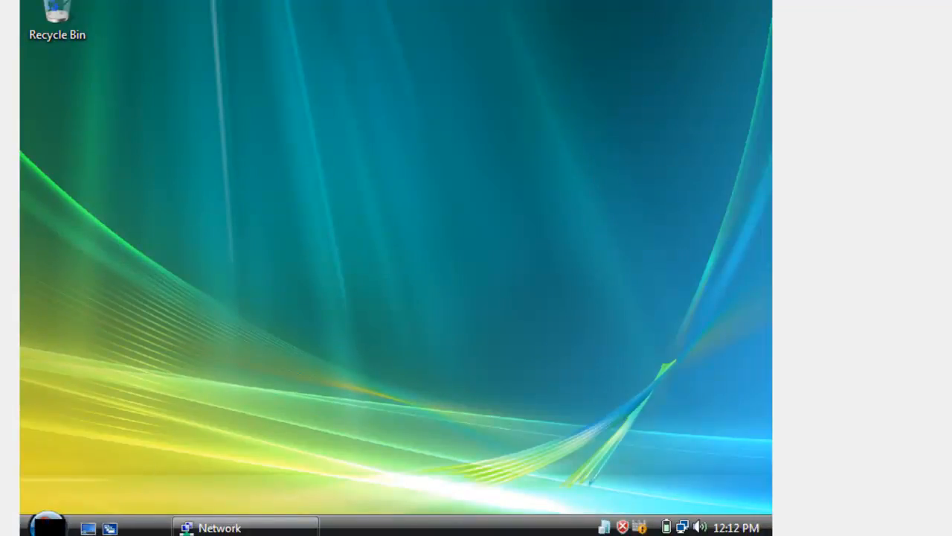
click(49, 525)
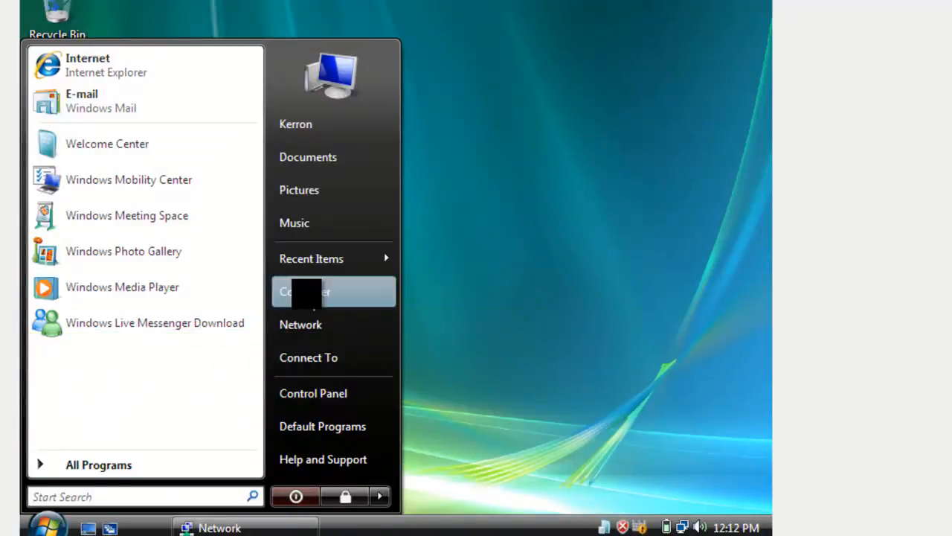
right_click(305, 291)
click(359, 474)
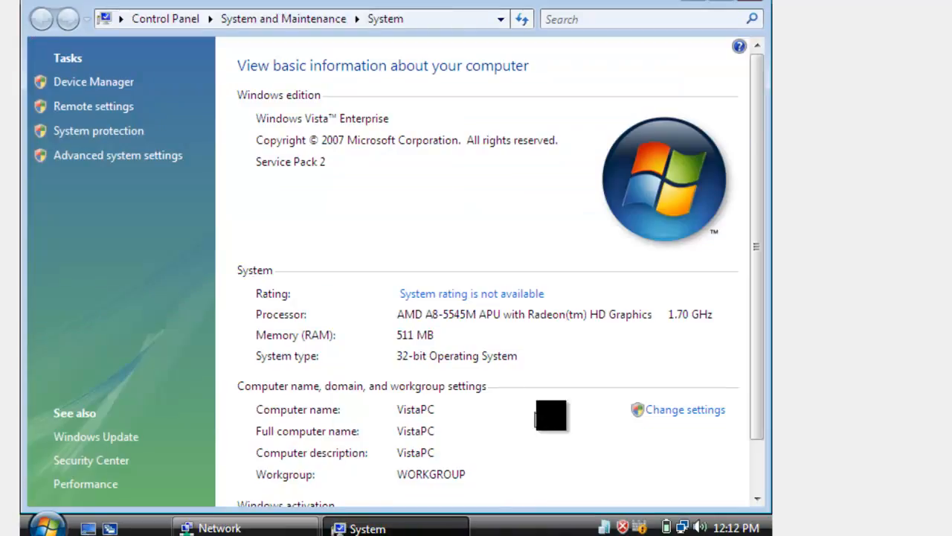
Switch VistaPC from WORKGROUP to the Kerron.com domain, approving the UAC prompt
click(668, 418)
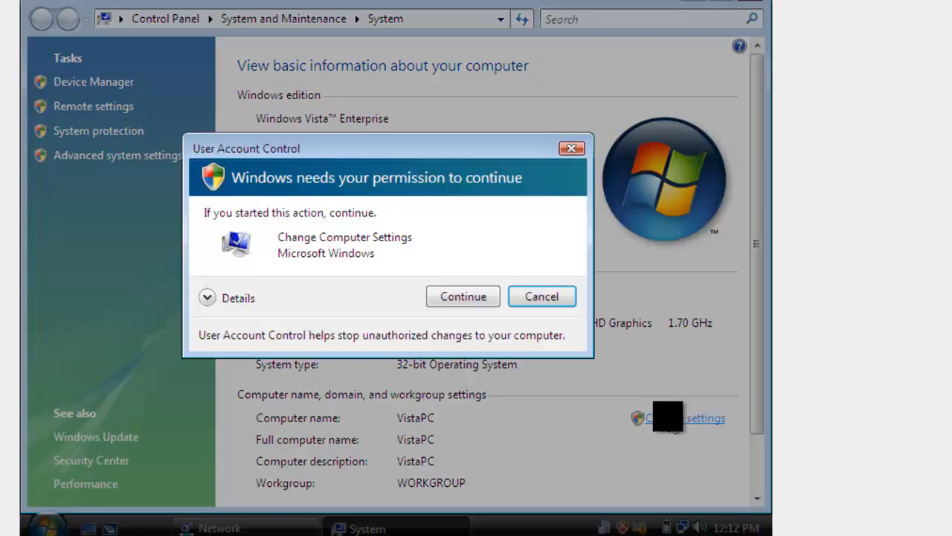
click(480, 296)
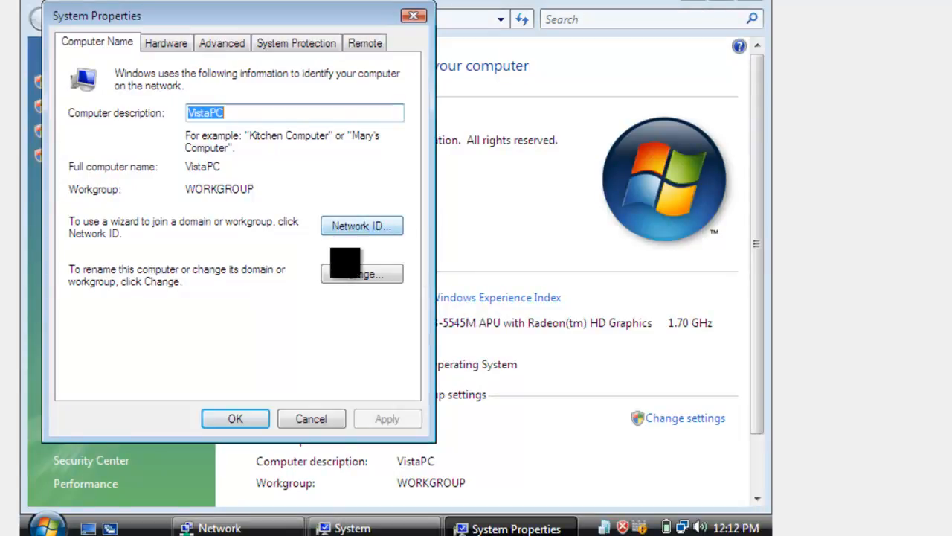
click(356, 275)
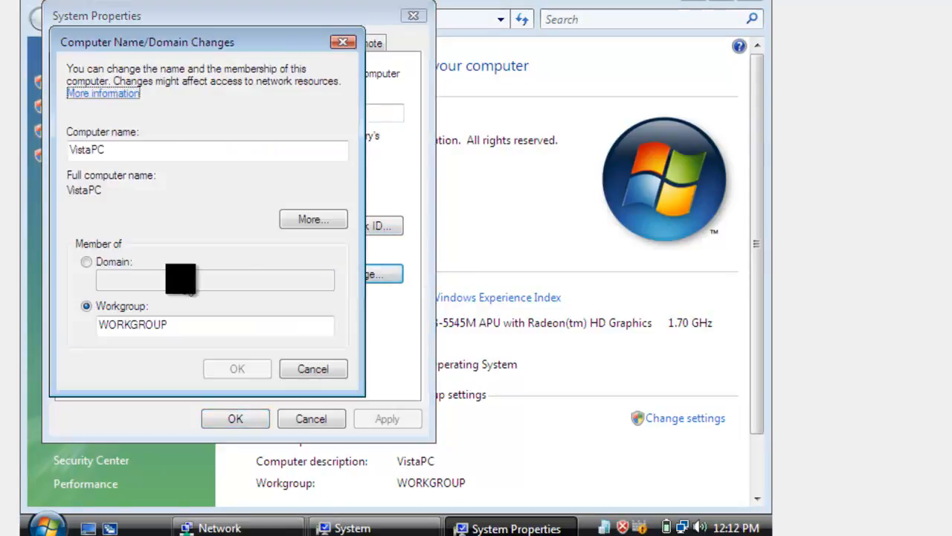
click(87, 261)
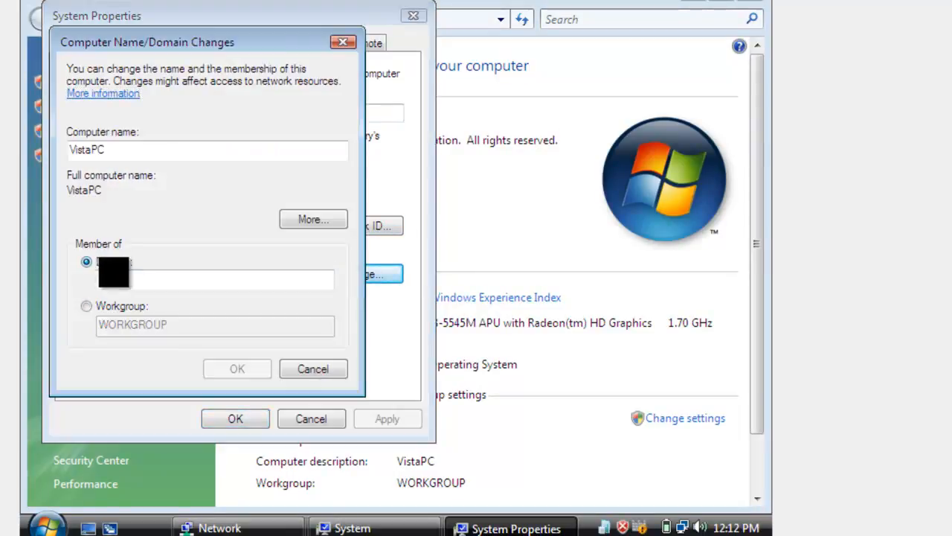
text(Ke)
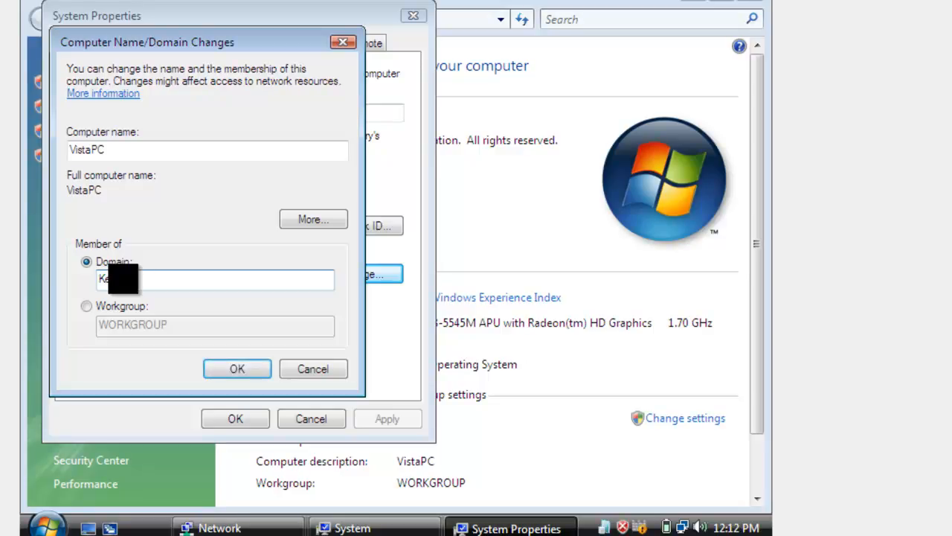
text(rron.com)
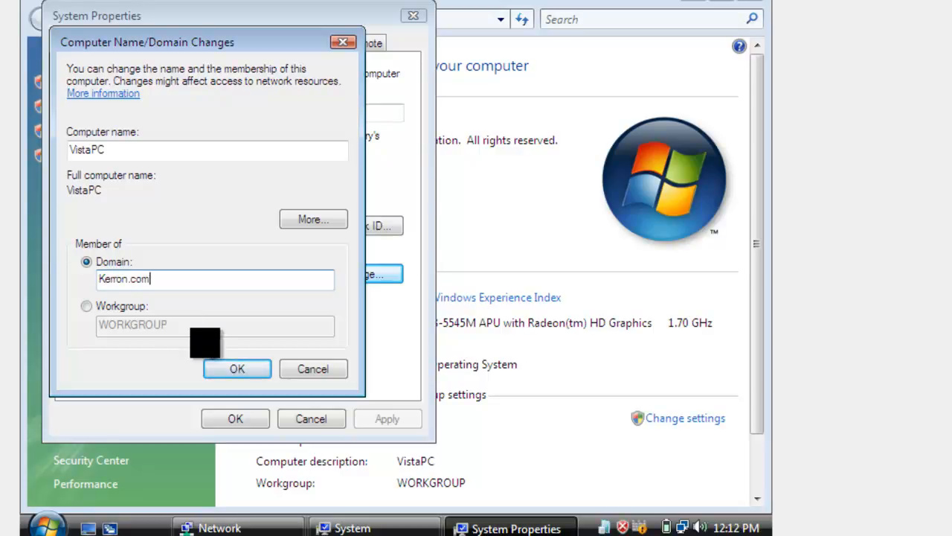
click(227, 368)
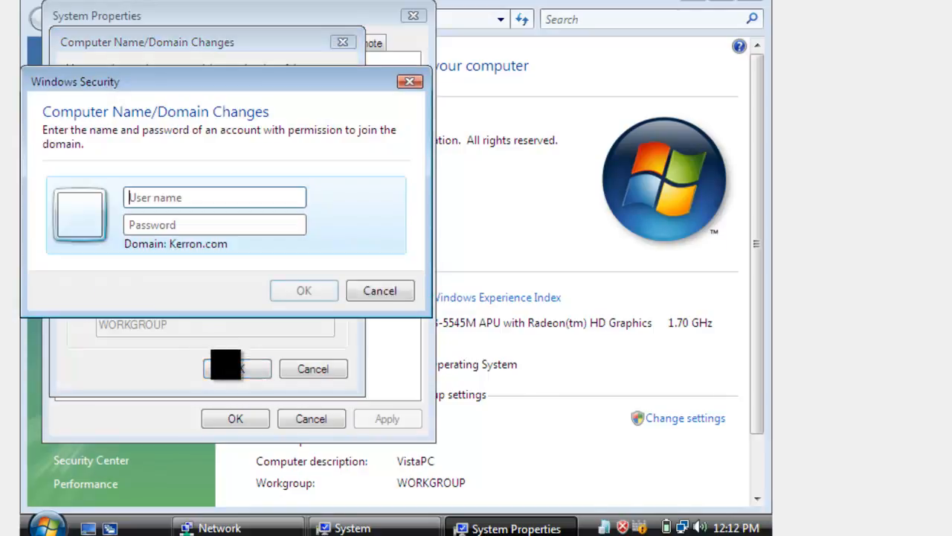
Enter the domain administrator user name and password to authorize joining Kerron.com
text(ad)
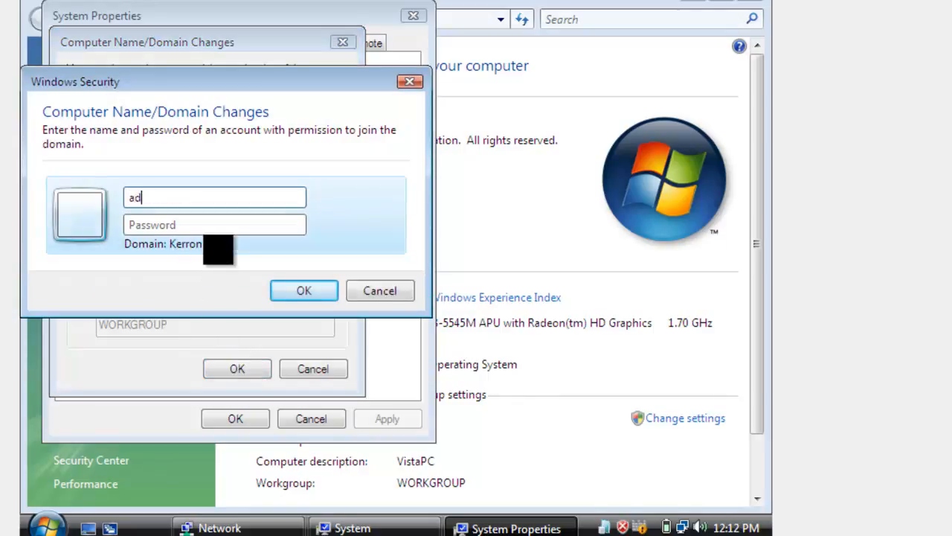
text(minis)
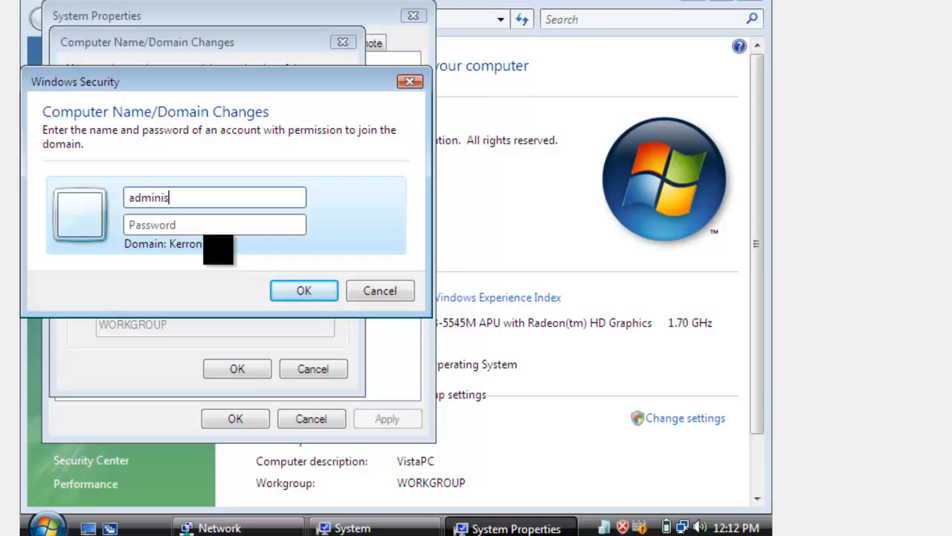
text(rator)
key(BackSpace)
key(BackSpace)
text(trator••)
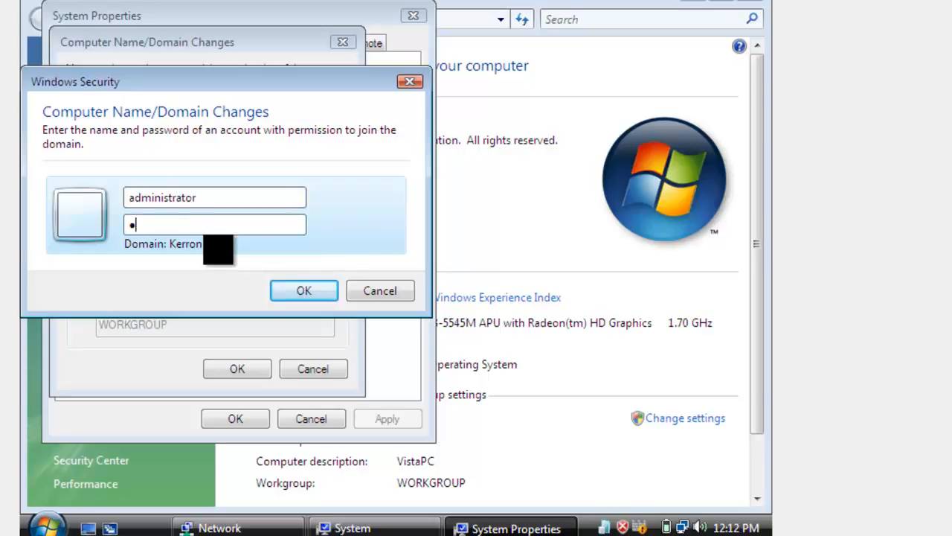
text(•••••••)
key(Return)
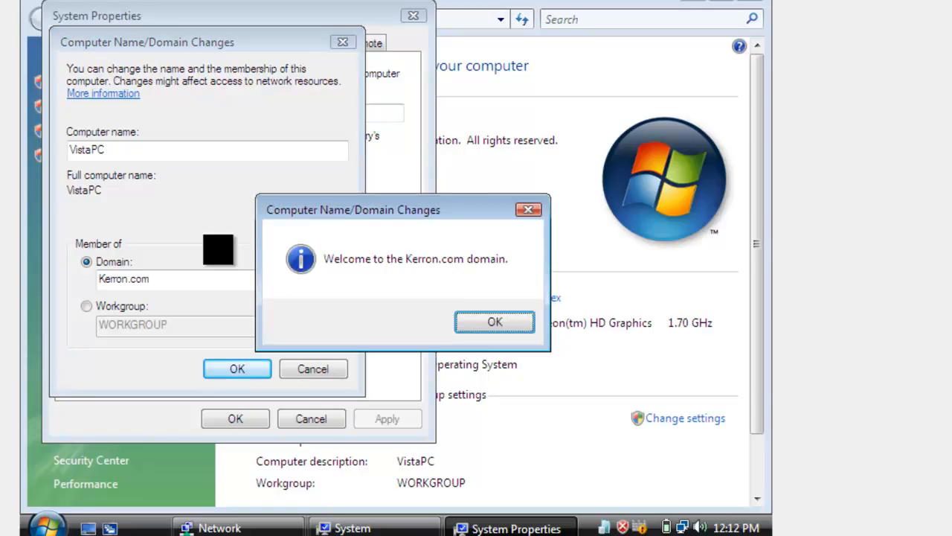
Acknowledge the Kerron.com welcome and restart notices, close System Properties, and restart Vista
click(508, 321)
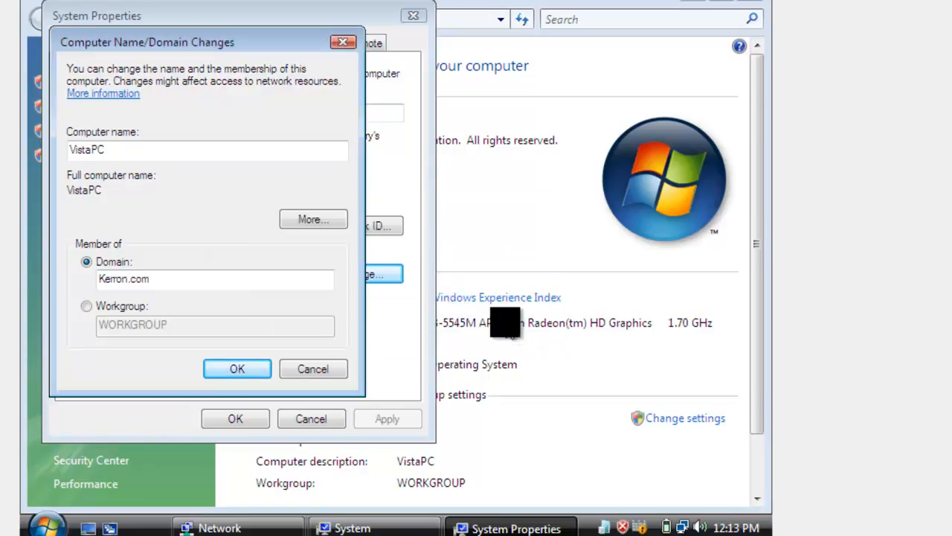
click(512, 281)
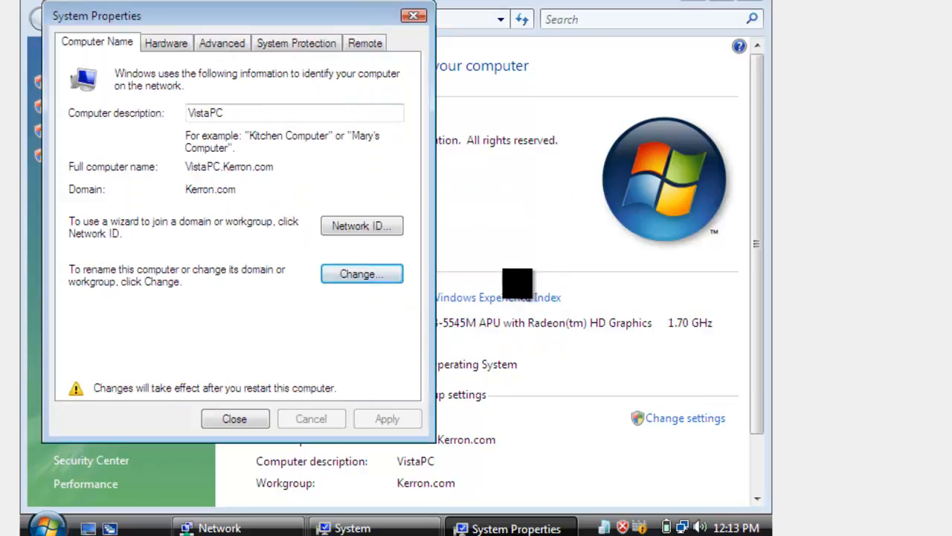
click(238, 419)
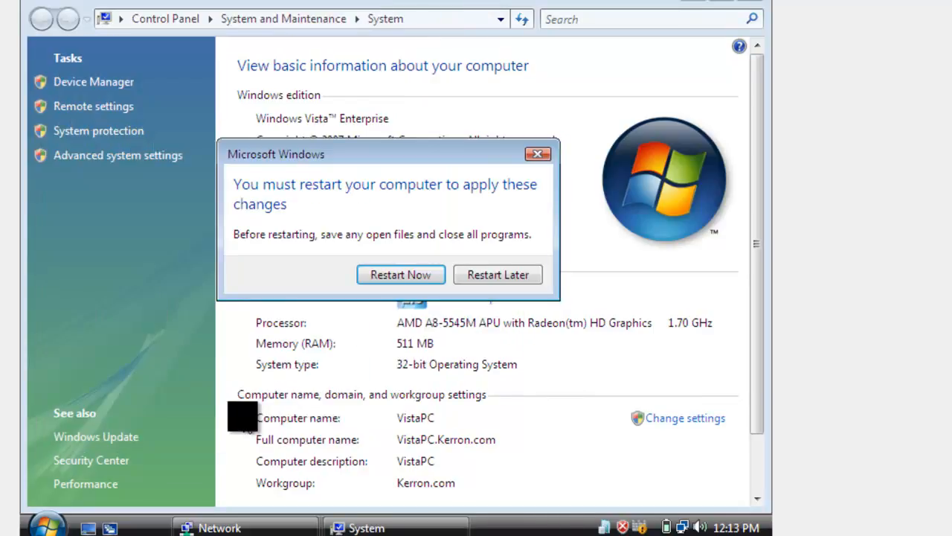
click(388, 272)
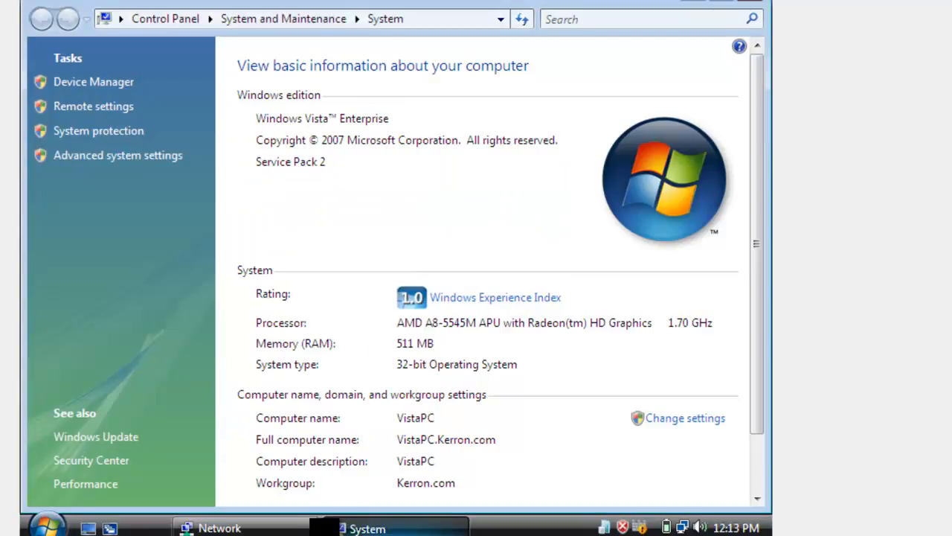
On the Windows XP VM, open WinXp's Computer Name Changes and select Domain membership
mouse_move(480, 524)
click(646, 506)
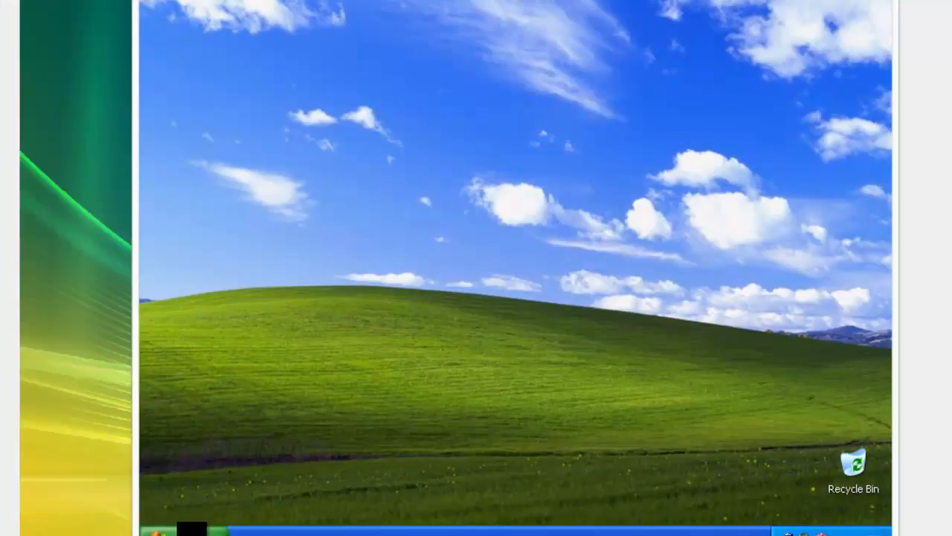
click(192, 528)
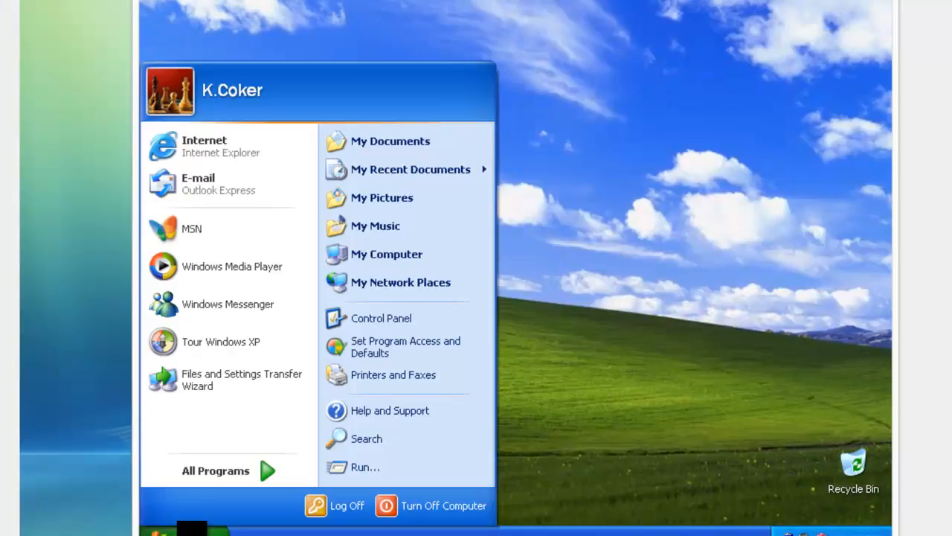
right_click(371, 261)
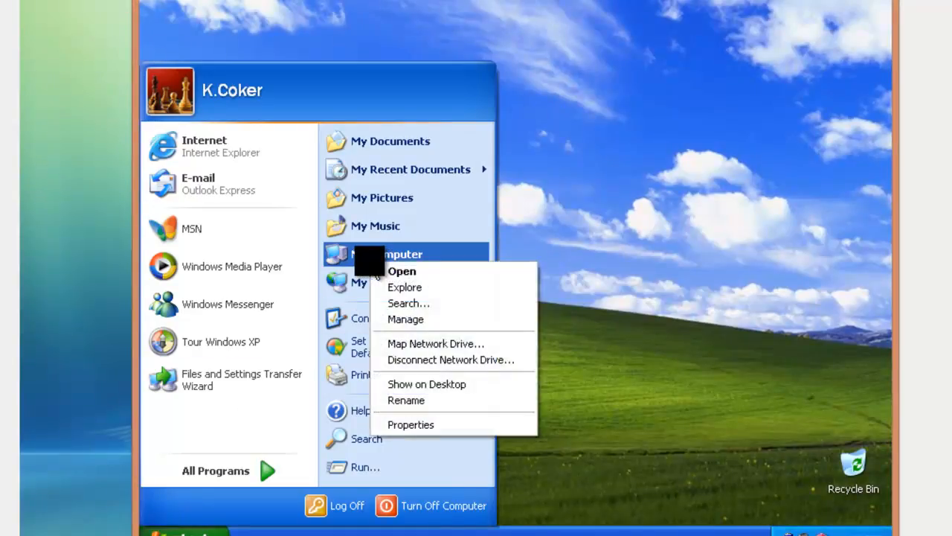
click(416, 424)
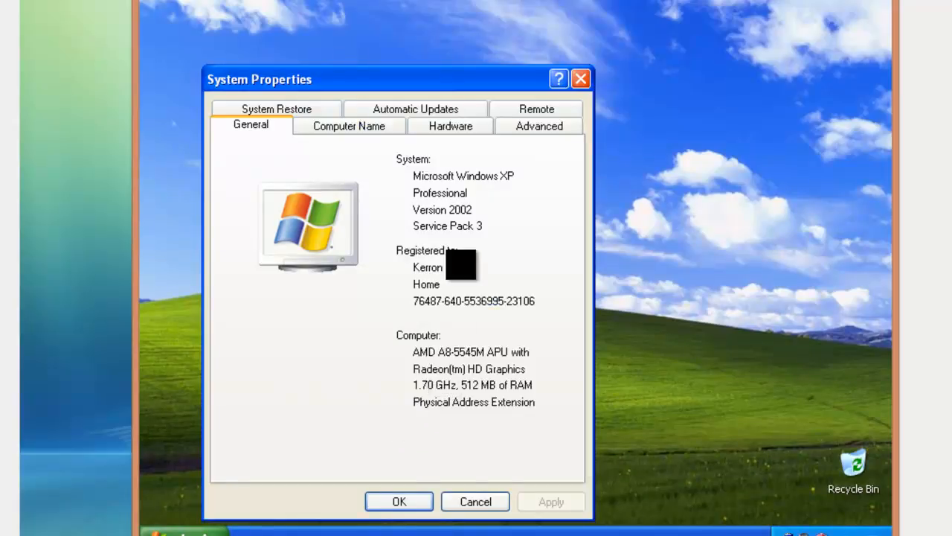
click(363, 126)
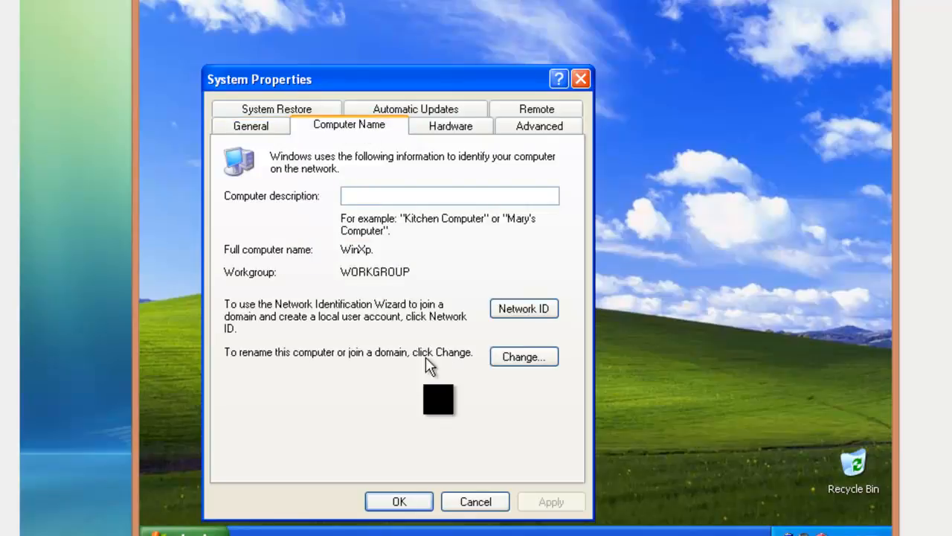
click(519, 360)
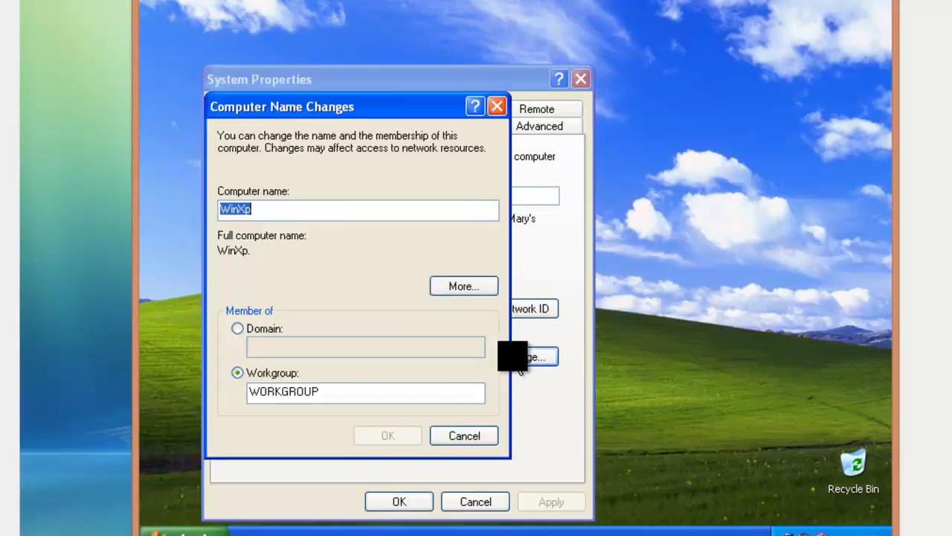
click(264, 330)
Submit Kerron.com as WinXp's domain and enter the administrator user name and password
click(277, 348)
text(Ke)
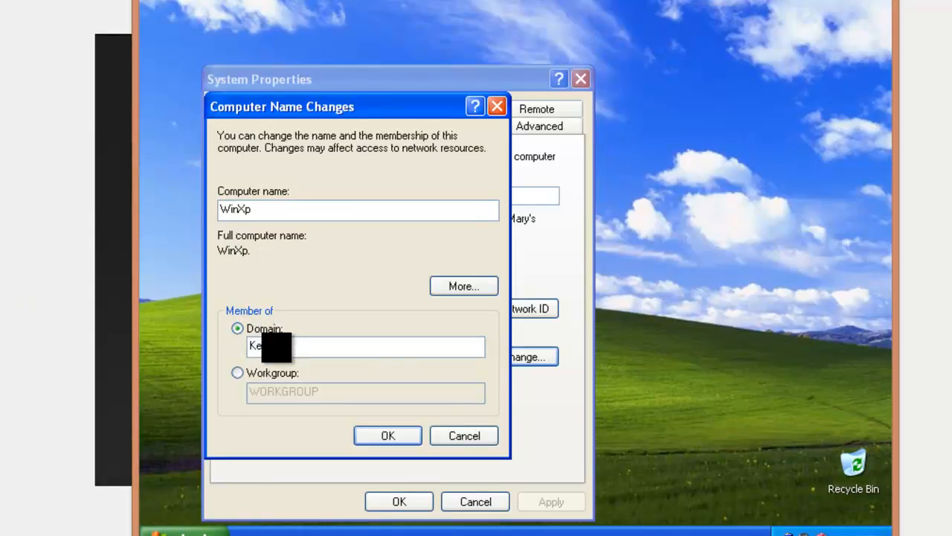
text(rron.com)
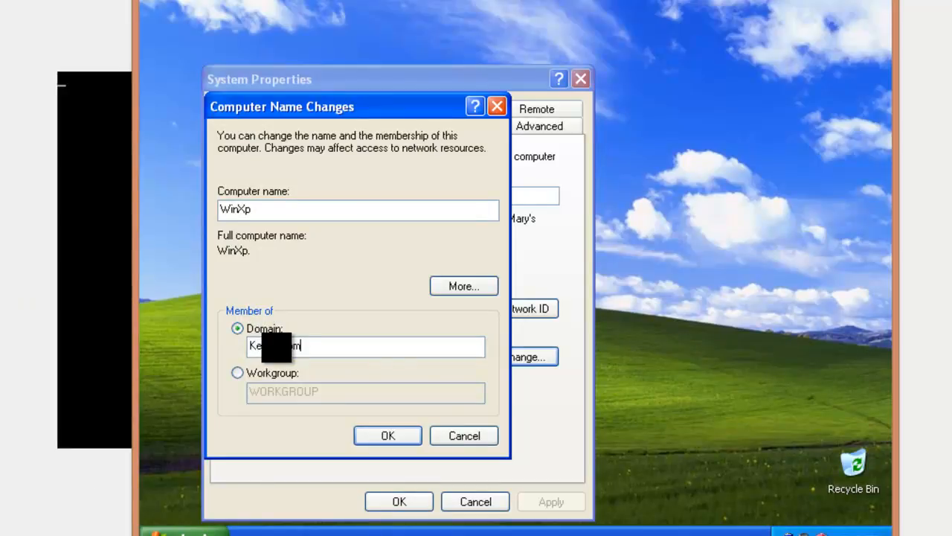
click(405, 443)
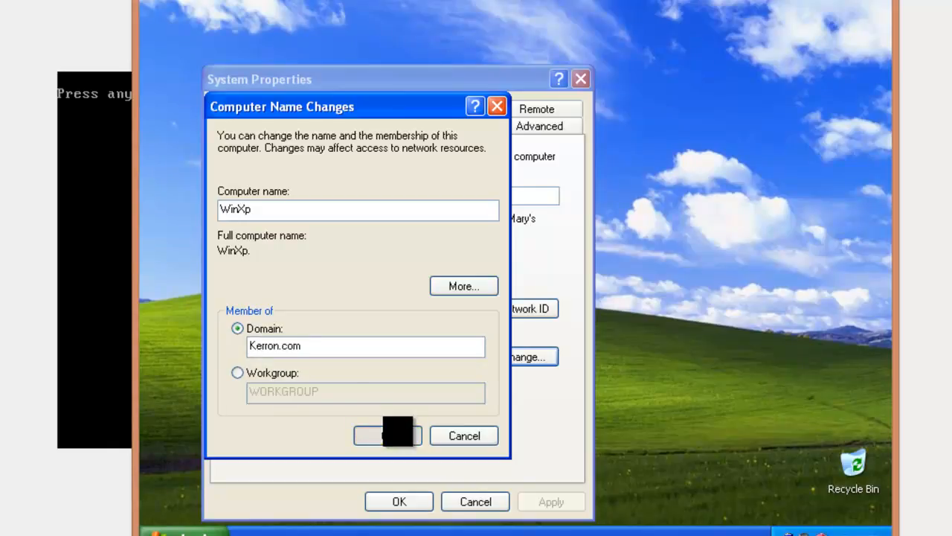
text(a)
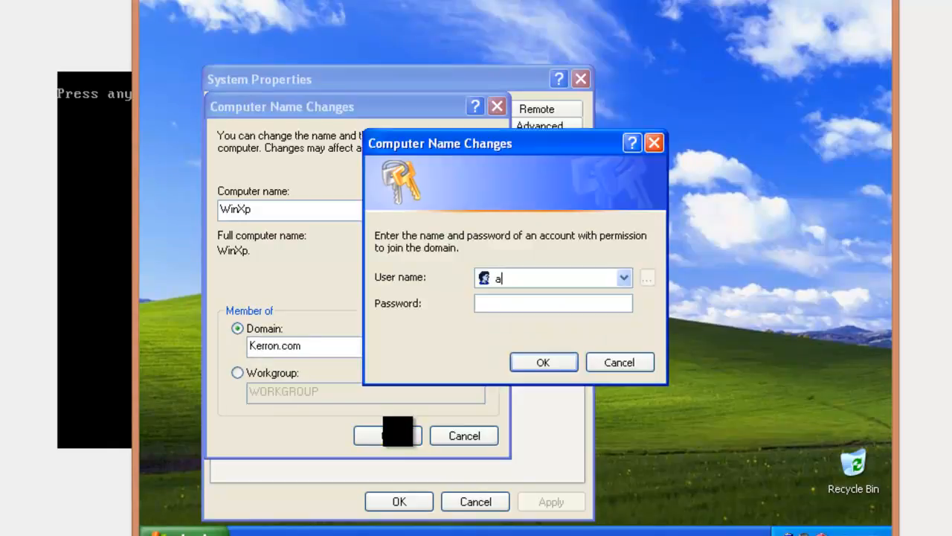
text(dministr)
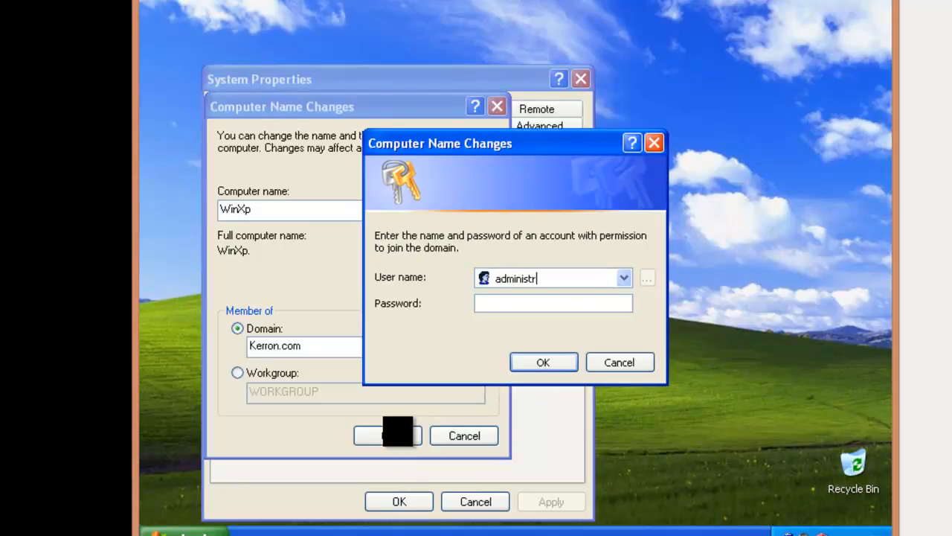
text(ator)
key(Tab)
text(p)
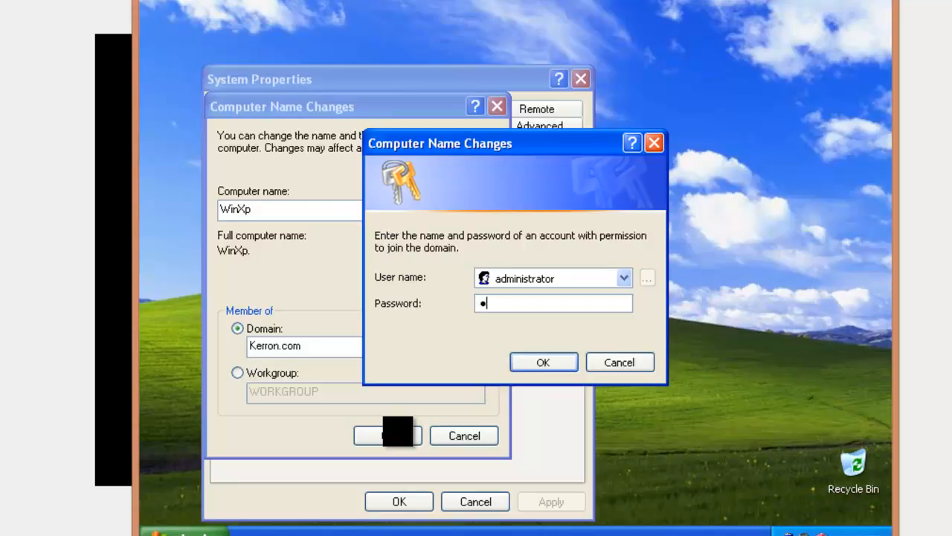
text(•••••••)
Finish WinXp's Kerron.com join, restart XP, and bring the Windows 7 VM forward
click(557, 364)
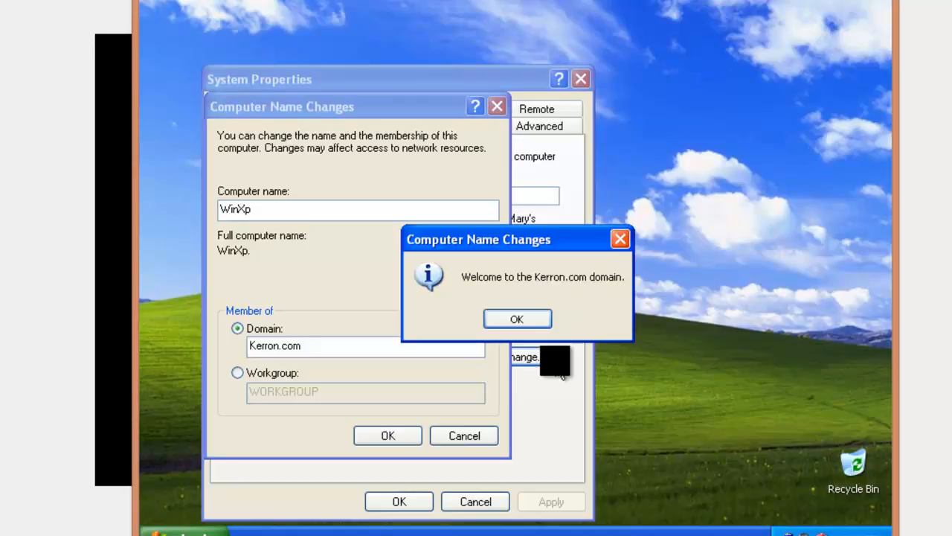
click(519, 318)
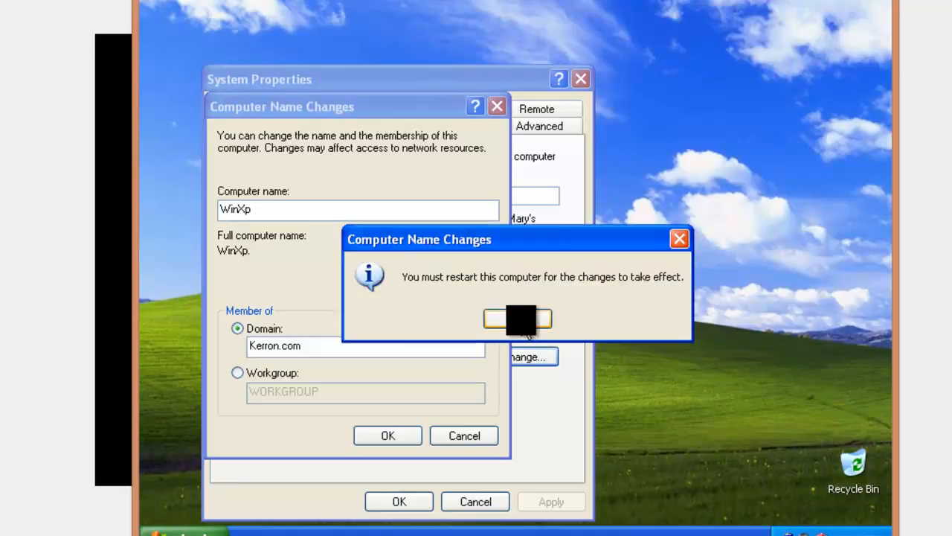
click(514, 320)
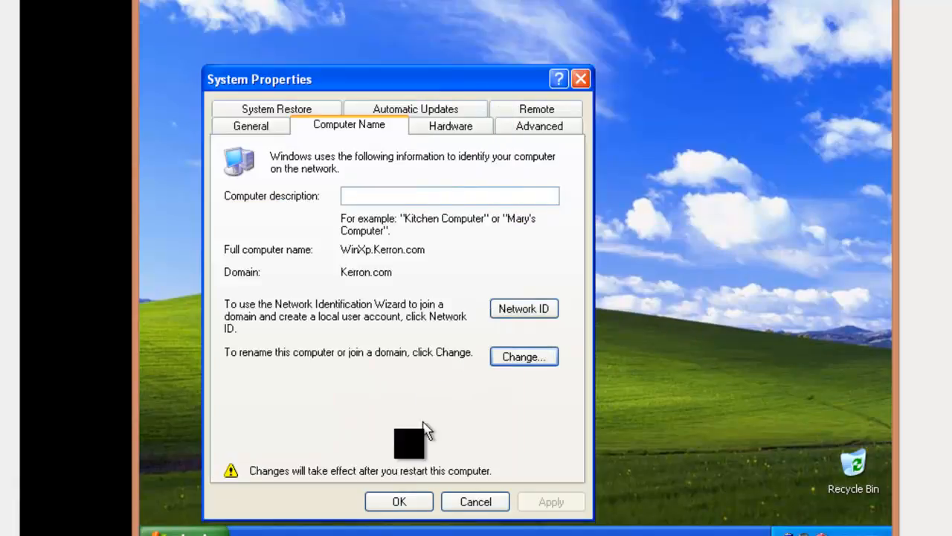
click(396, 500)
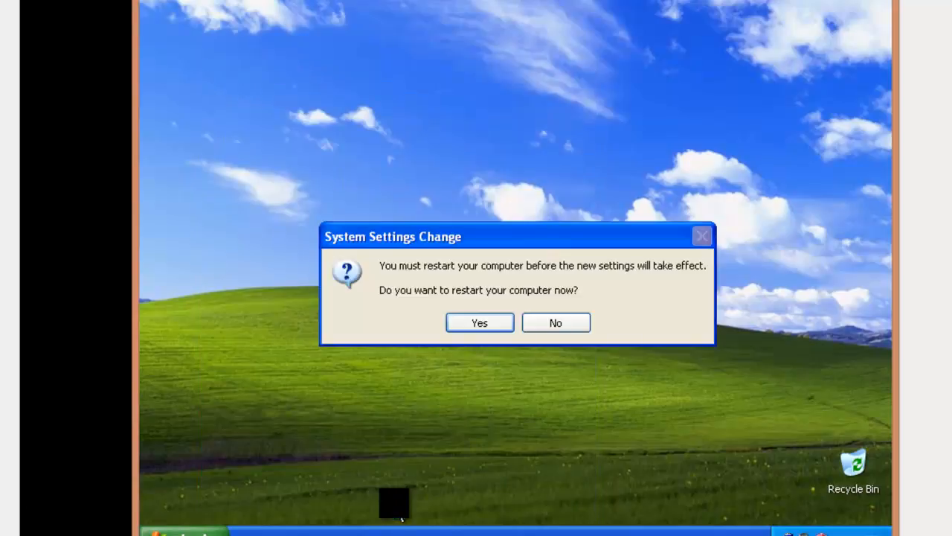
click(476, 323)
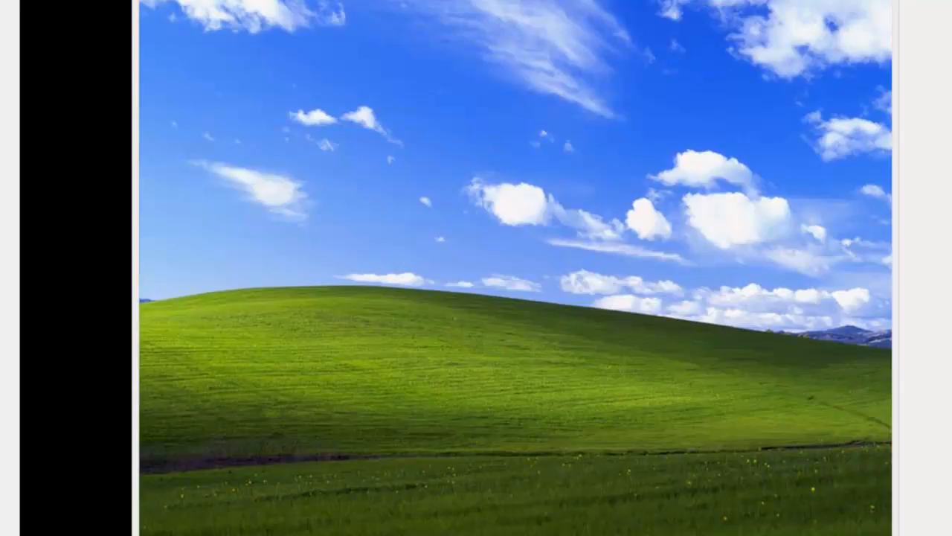
click(319, 521)
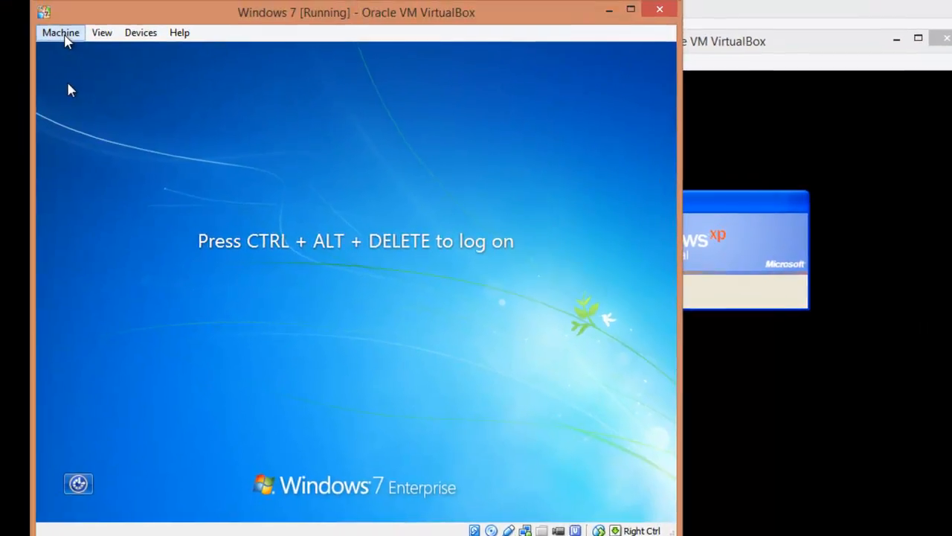
Send Ctrl-Alt-Del to the Windows 7 guest and choose Switch User, then Other User
click(64, 40)
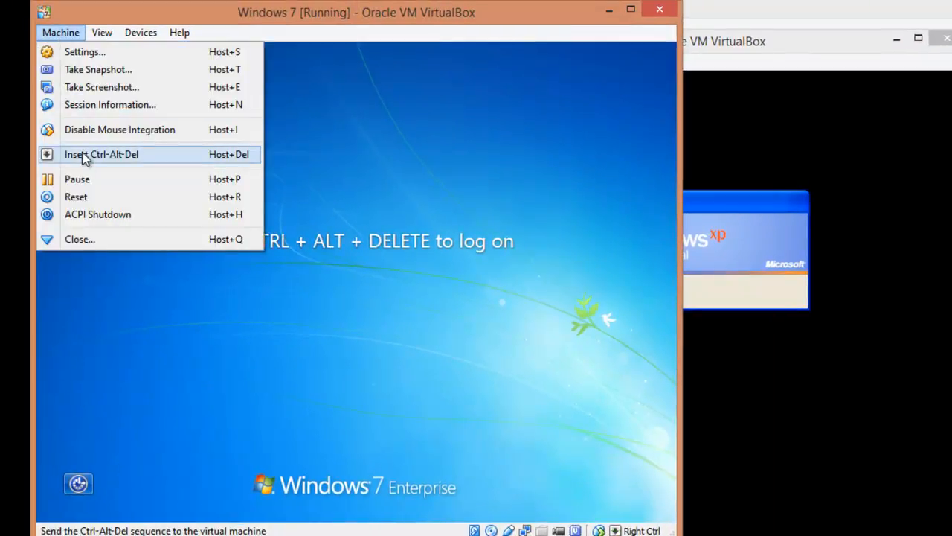
click(83, 153)
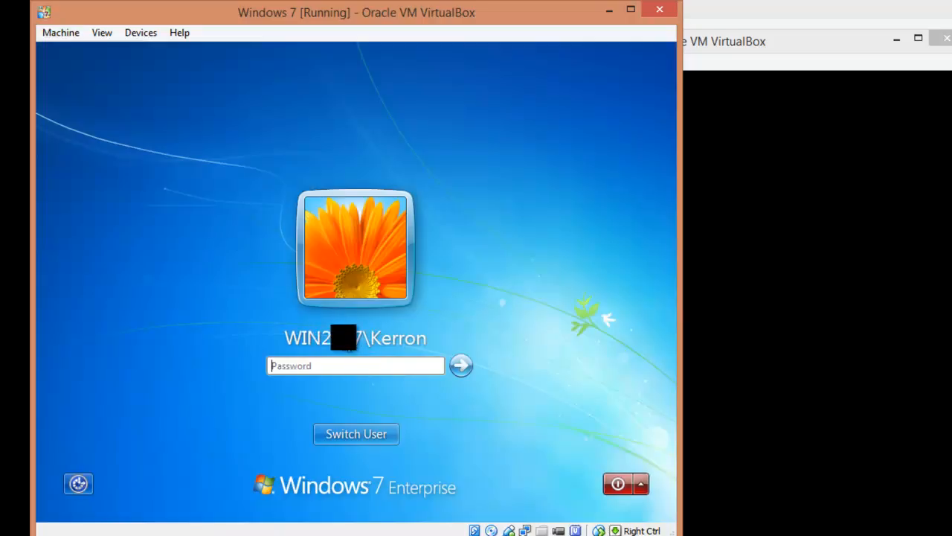
click(356, 434)
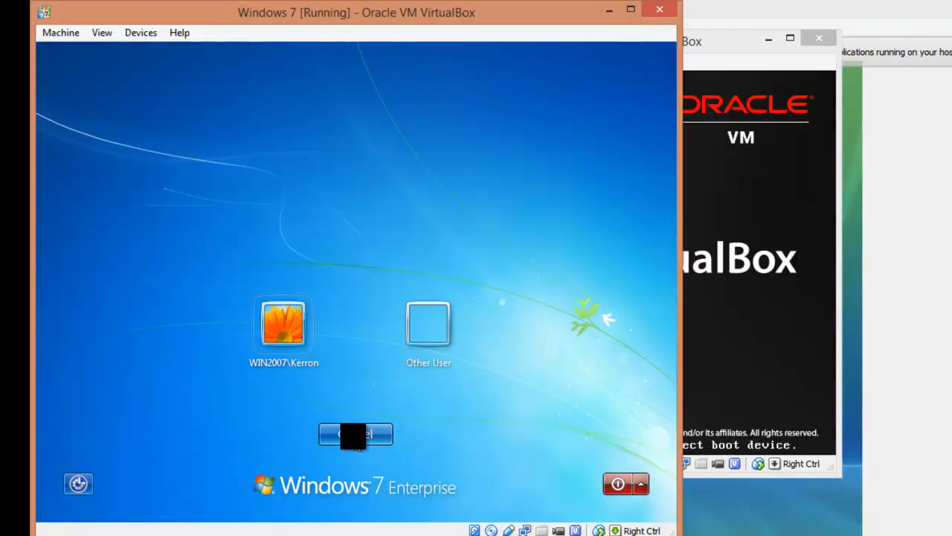
click(410, 342)
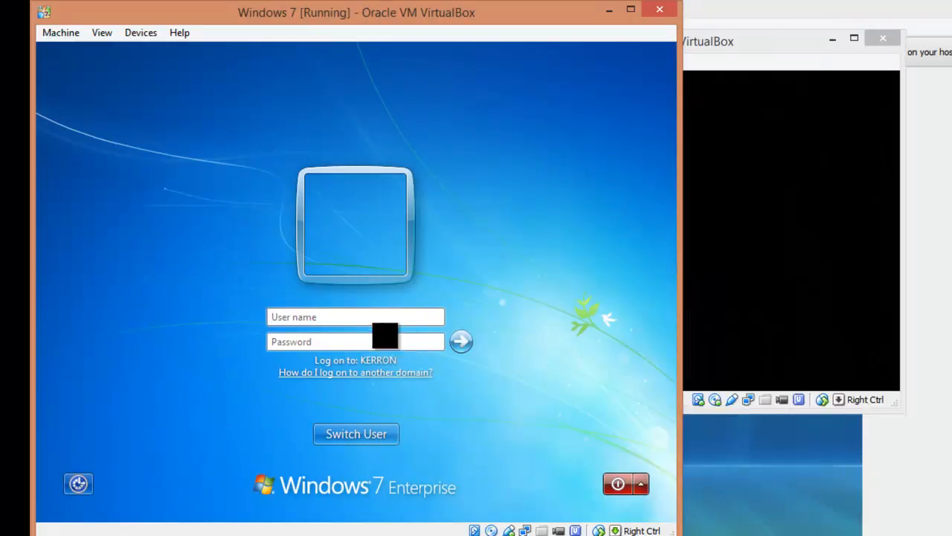
Attempt a Windows 7 sign-in with user name kerron.com and the password
click(368, 318)
text(kerron)
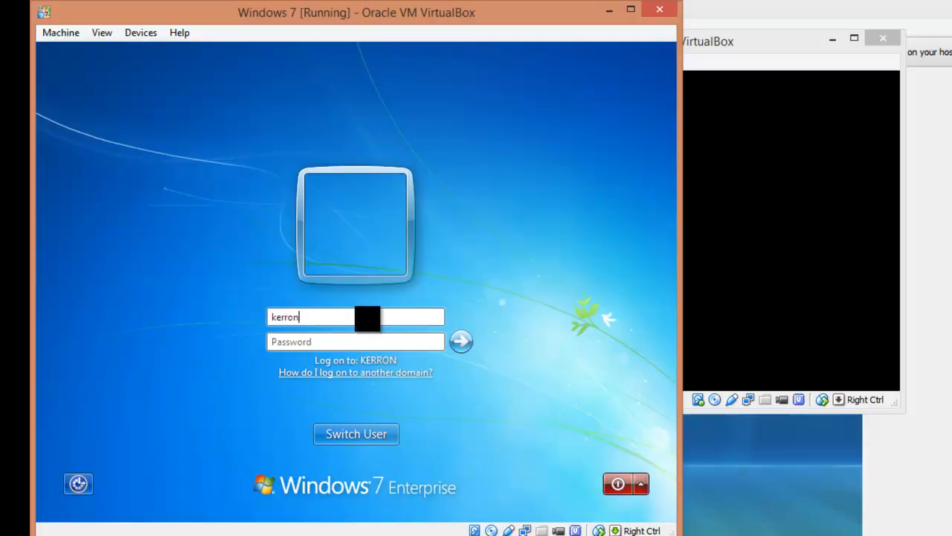
text(.com)
key(Tab)
text(p••••)
key(Return)
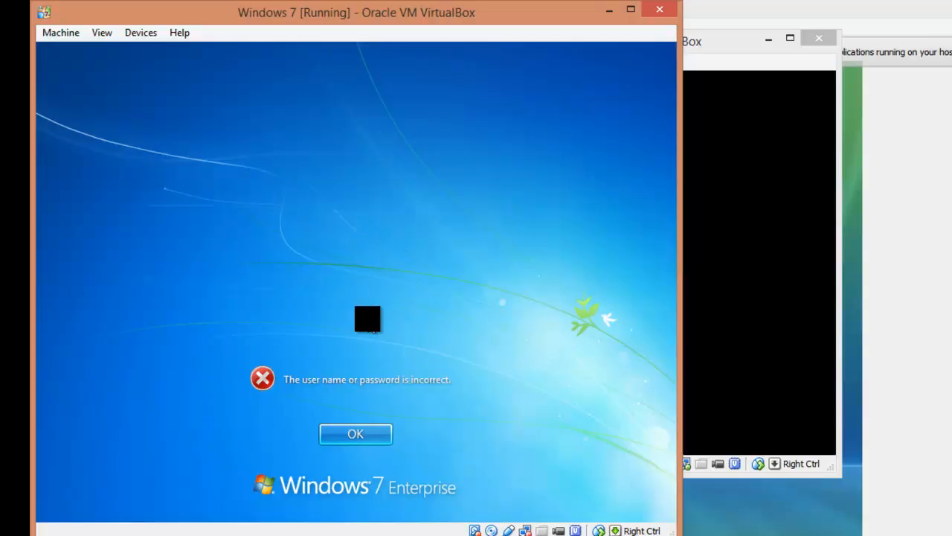
Dismiss the incorrect-logon error, retry the password, and dismiss the repeated rejection
click(354, 432)
text(•)
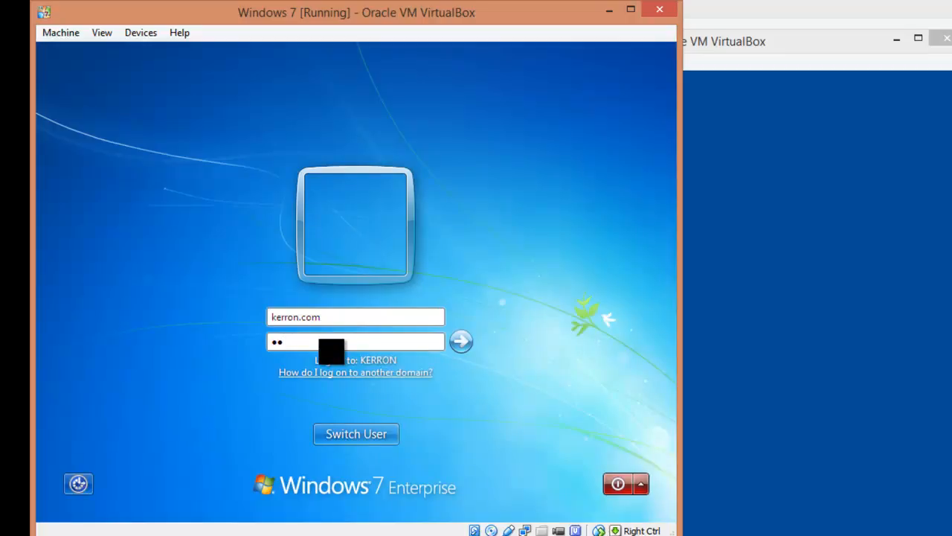
key(BackSpace)
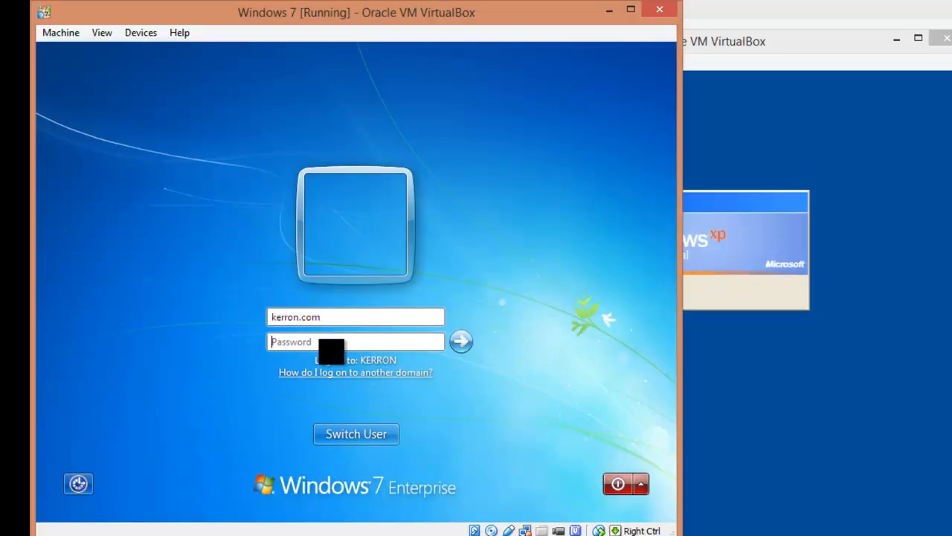
text(••••)
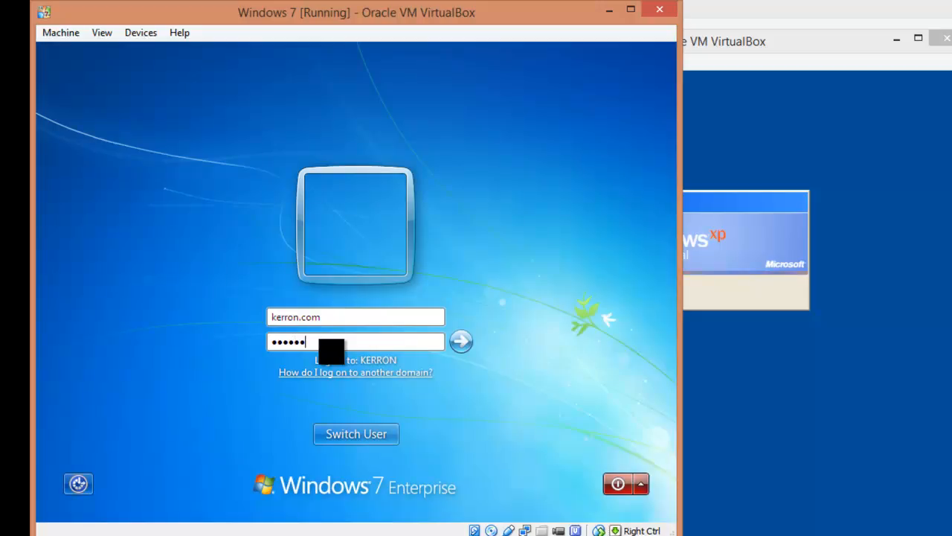
key(Return)
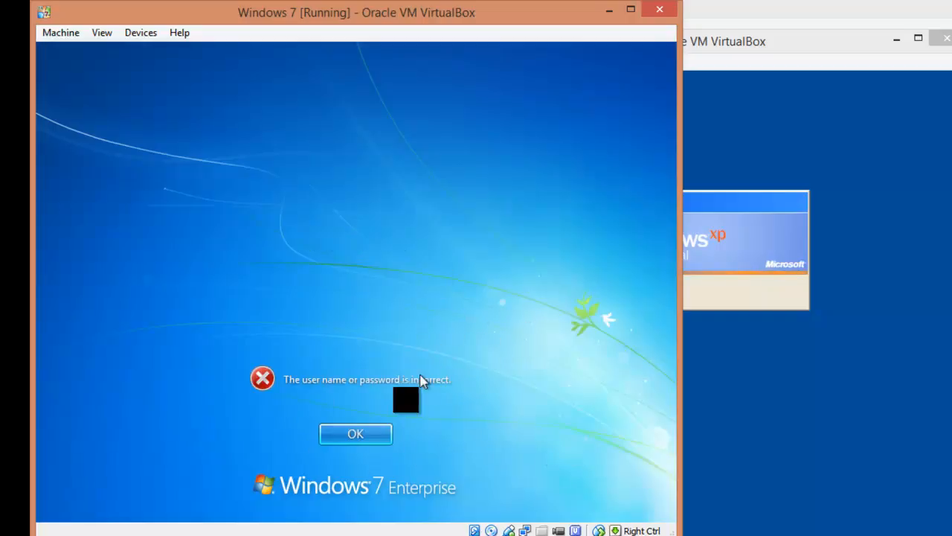
click(370, 429)
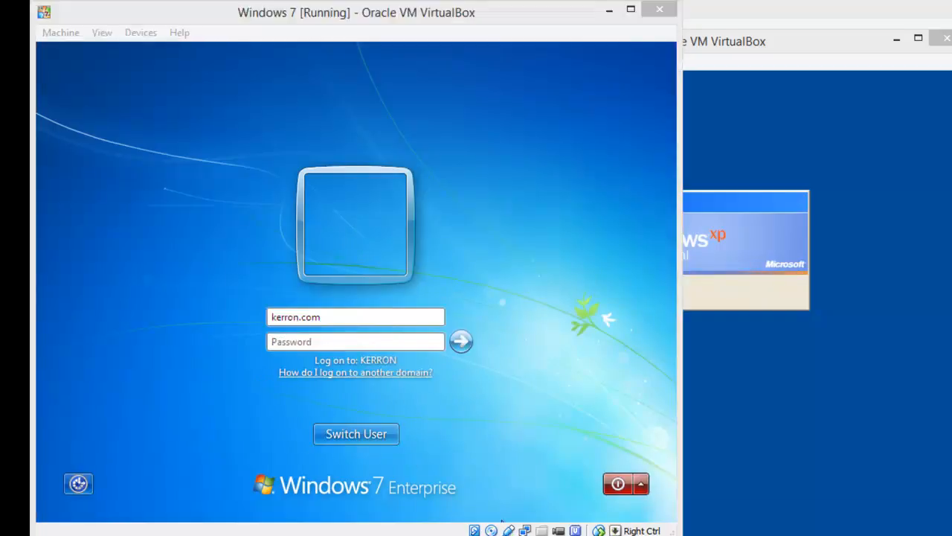
Log on as kerron.com\administrator with its password and wait for the desktop
text(\administrator)
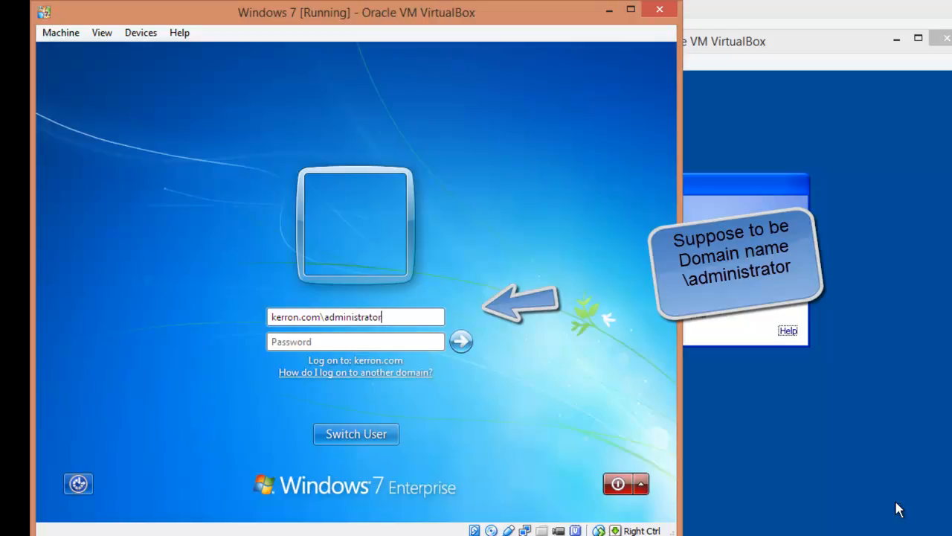
key(Tab)
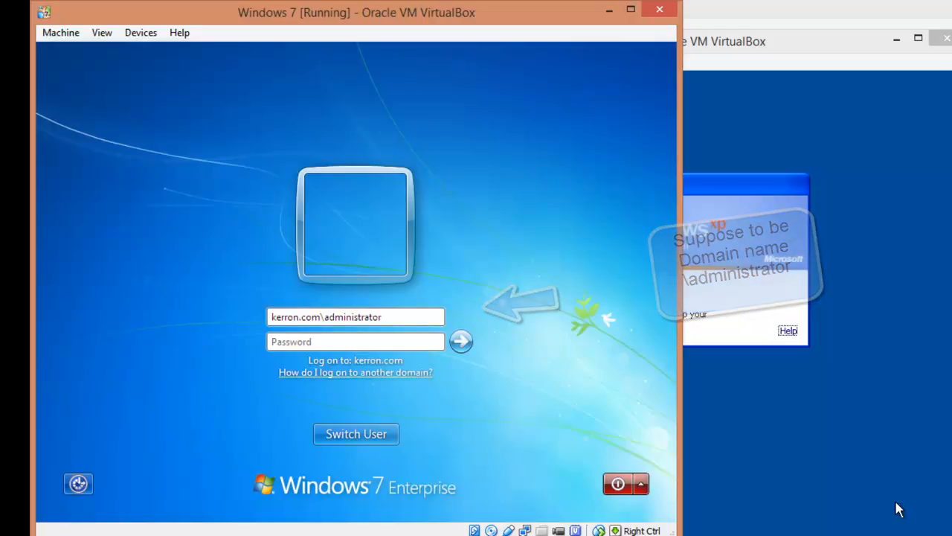
text(•)
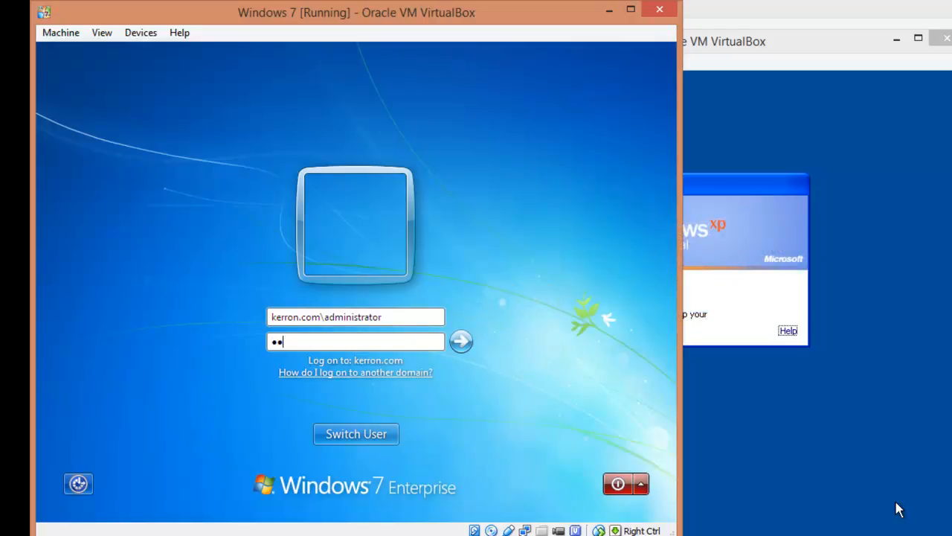
text(•••••)
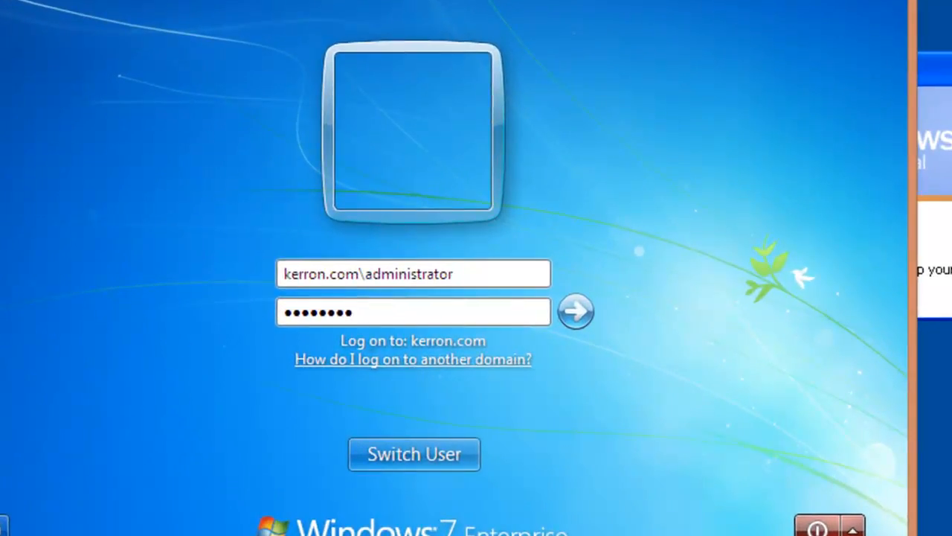
key(Return)
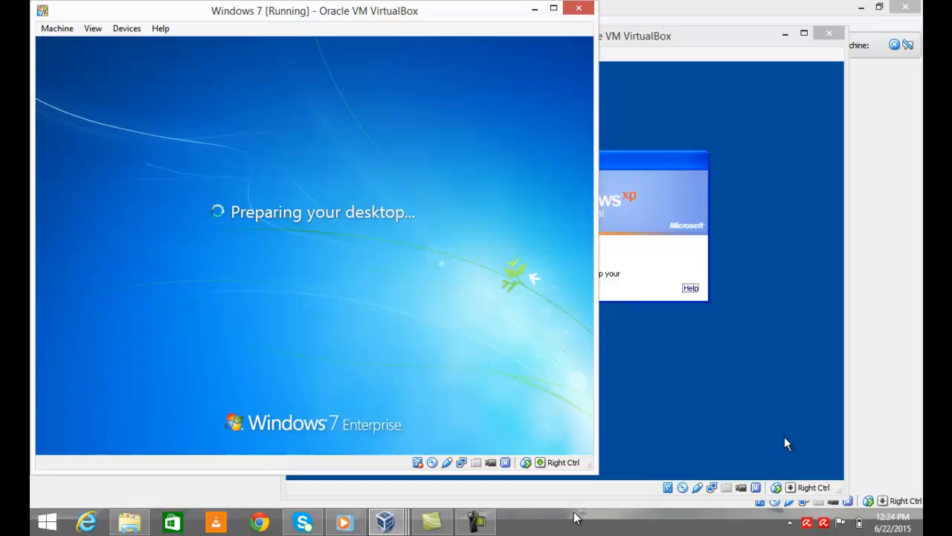
click(476, 521)
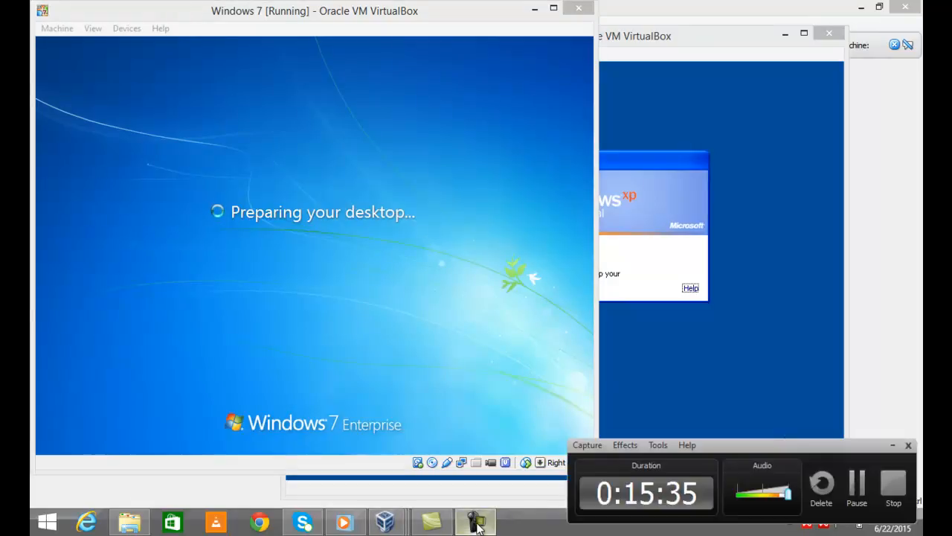
click(857, 483)
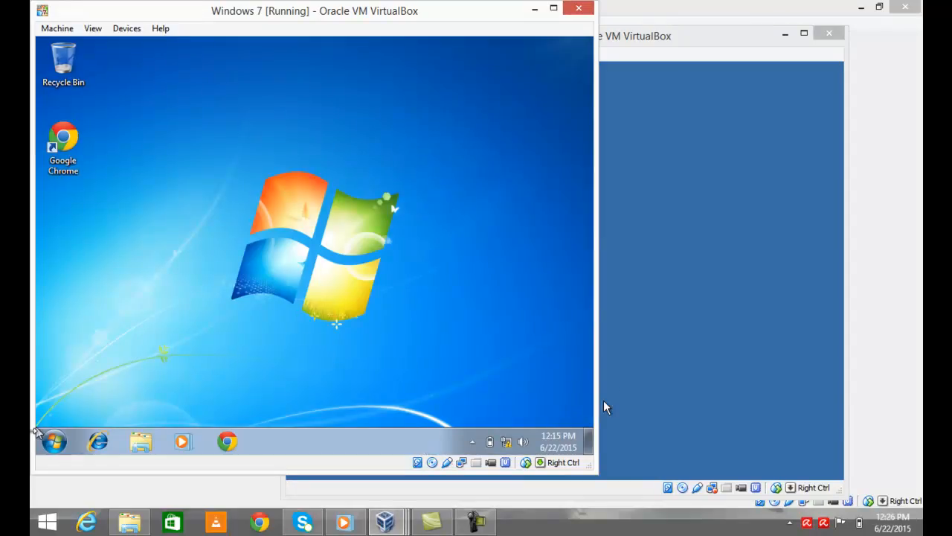
Open Computer Properties and scroll to confirm Win2007.Kerron.com in domain Kerron.com
click(50, 442)
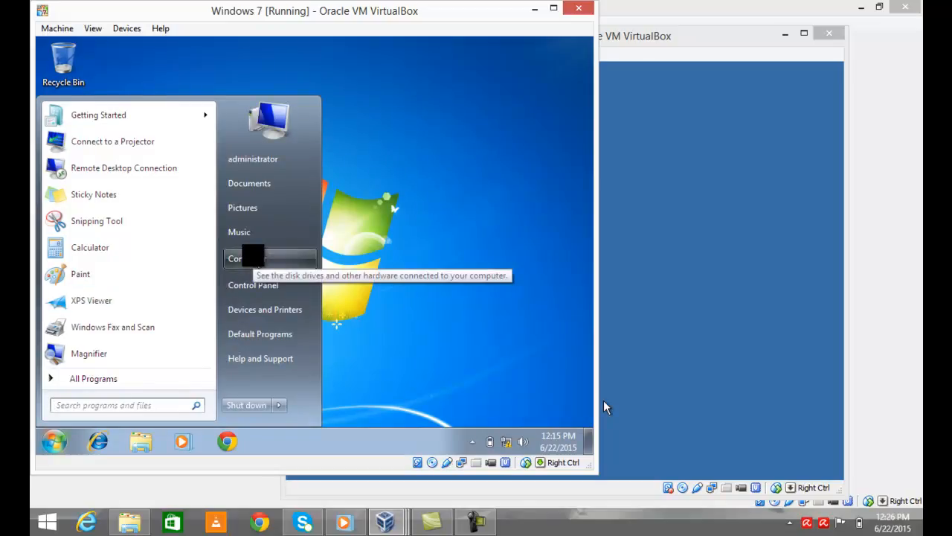
right_click(253, 257)
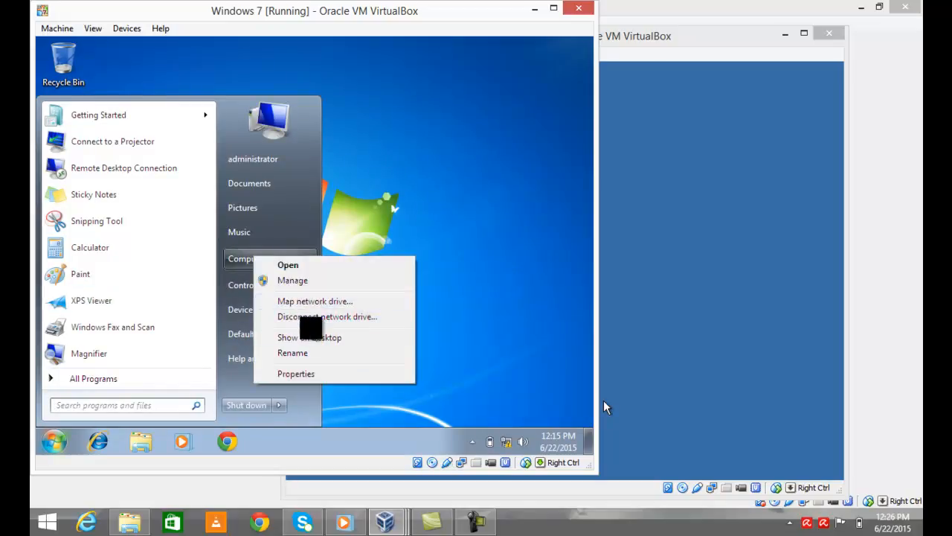
click(305, 373)
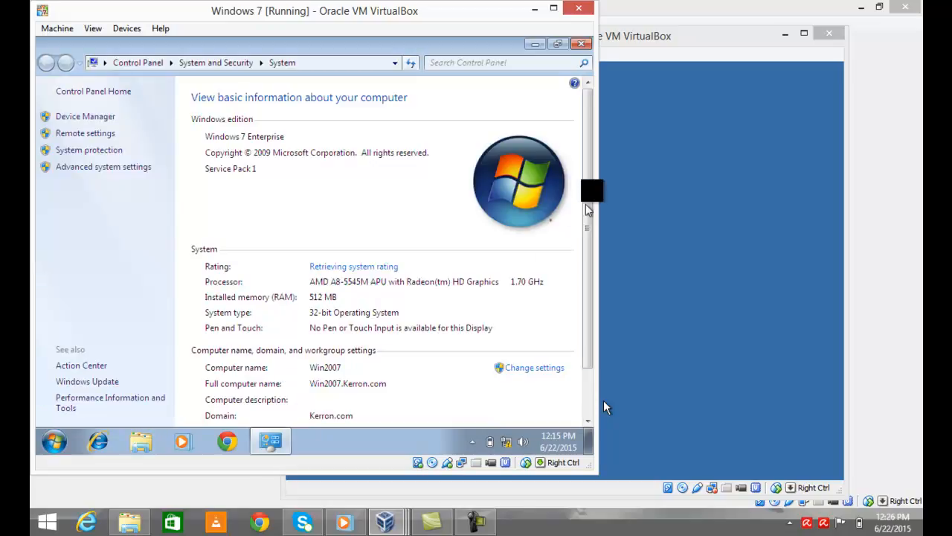
drag(588, 185, 588, 253)
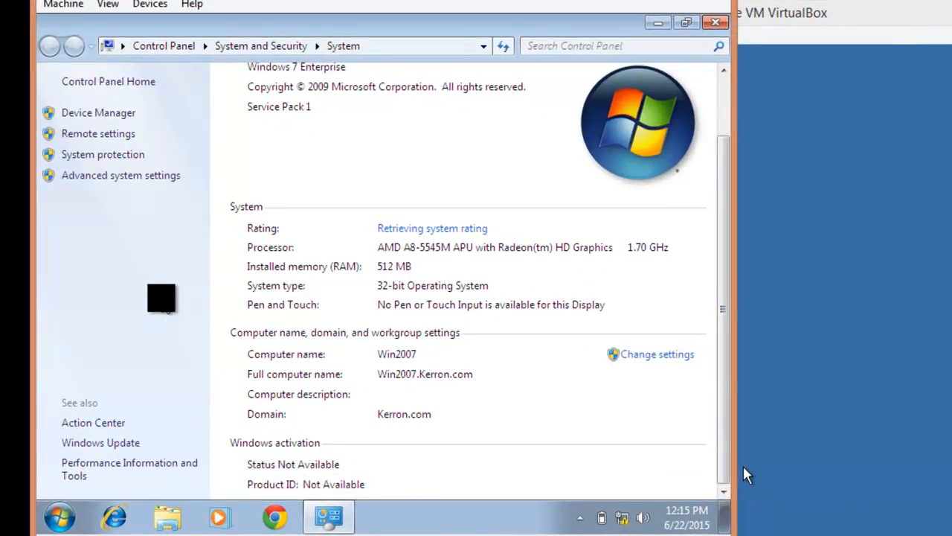
click(63, 514)
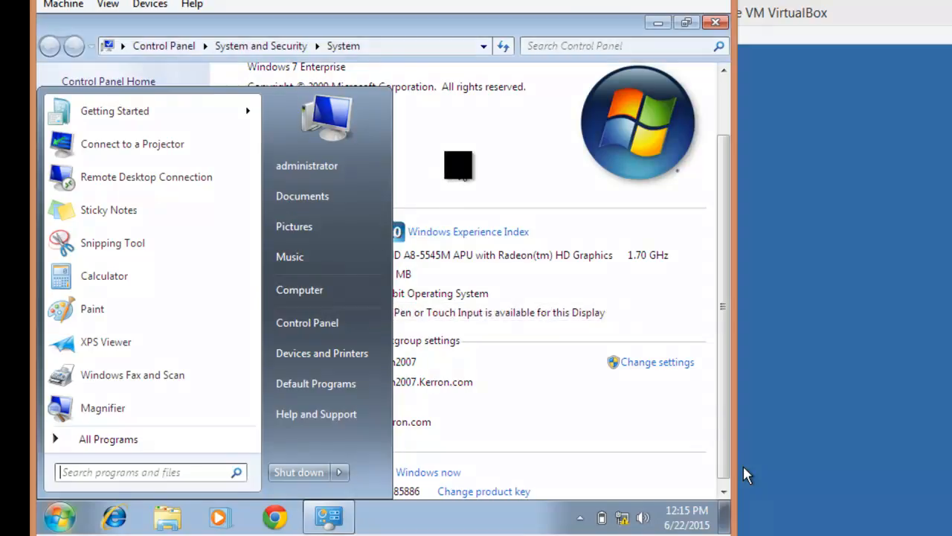
click(458, 165)
drag(722, 293, 725, 208)
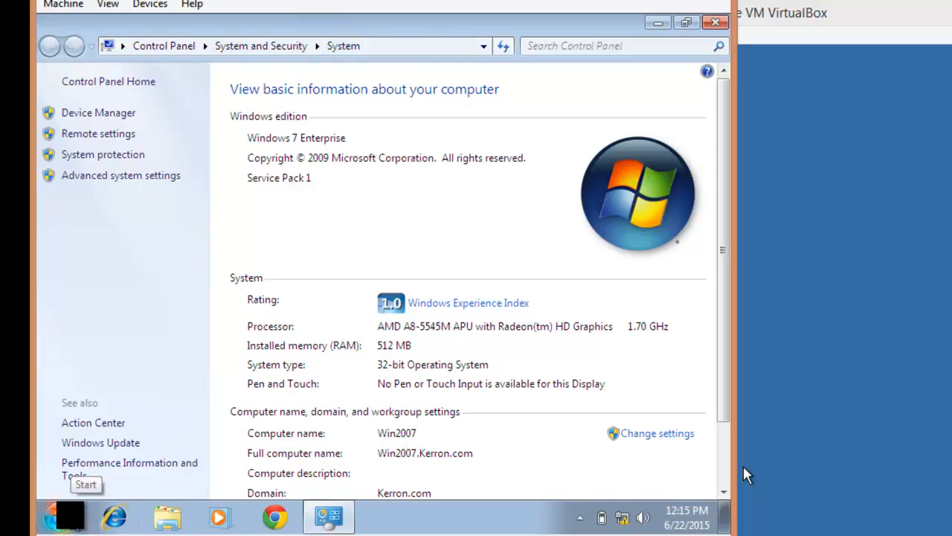
click(64, 514)
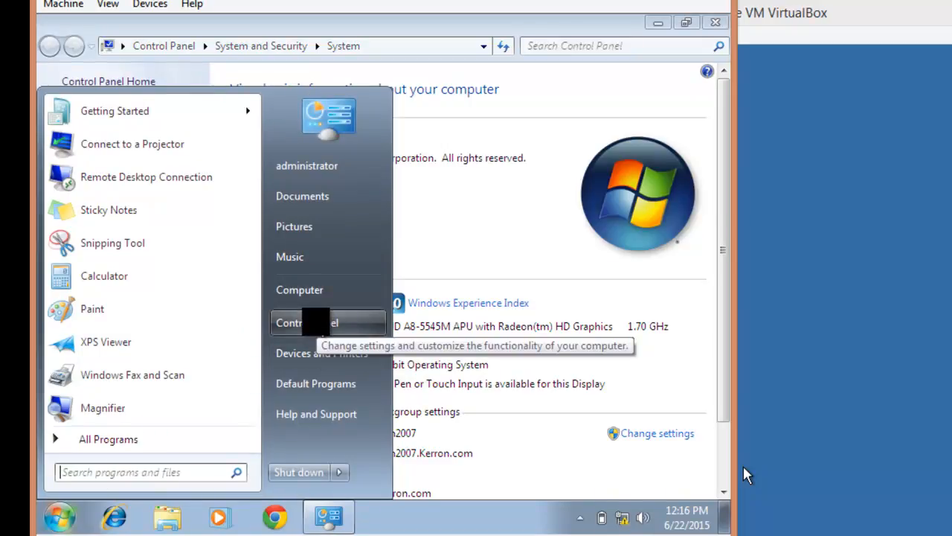
On the Windows 7 VM, open Advanced sharing settings via Control Panel's Network and Sharing Center
click(321, 323)
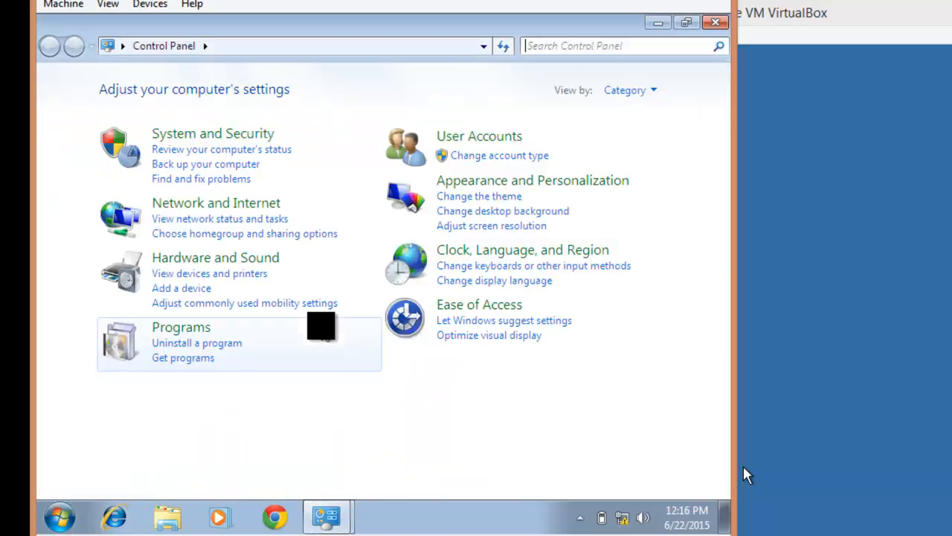
click(234, 204)
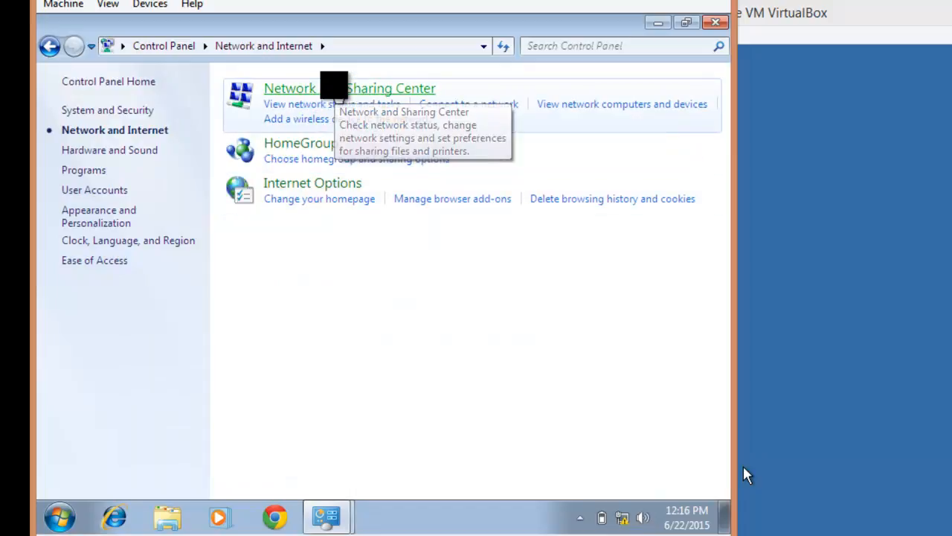
click(334, 88)
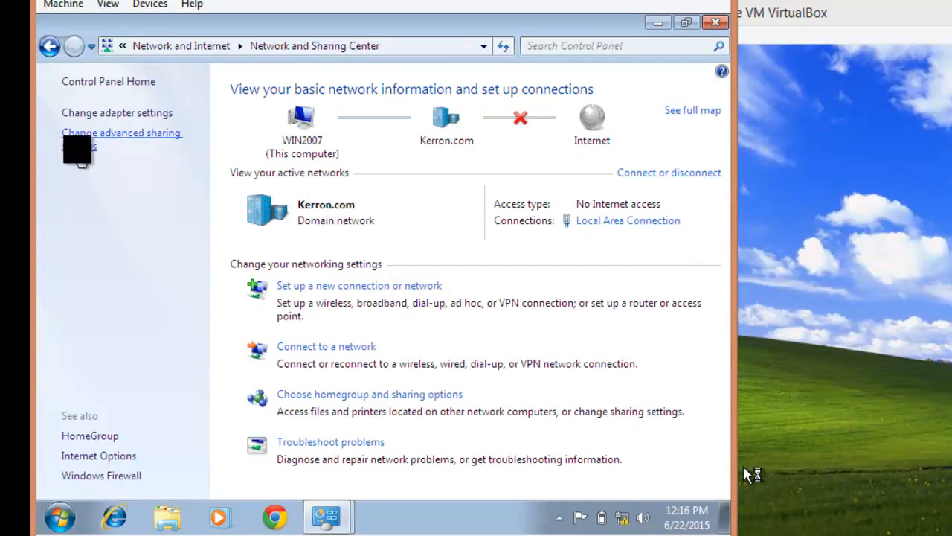
click(76, 143)
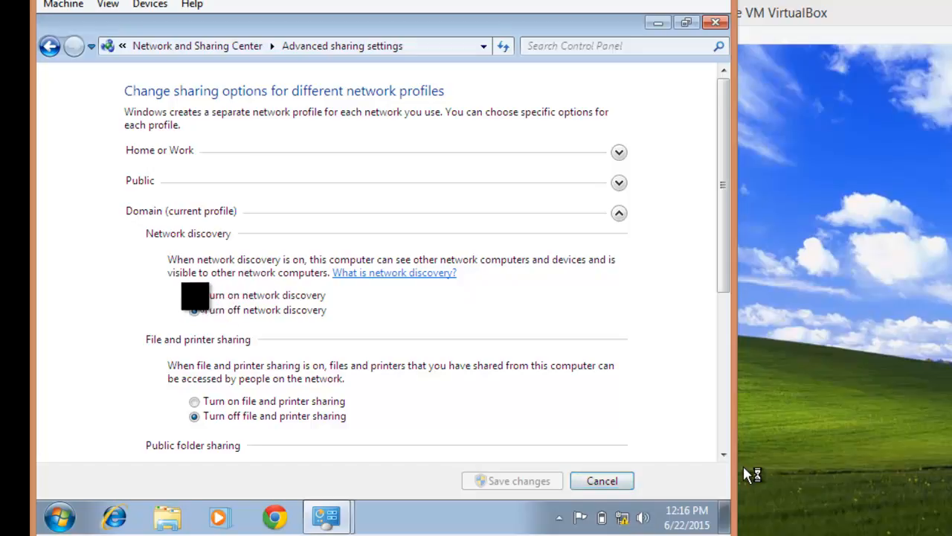
Turn on network discovery and file and printer sharing for the domain profile, save, and close the windows
click(194, 295)
click(194, 401)
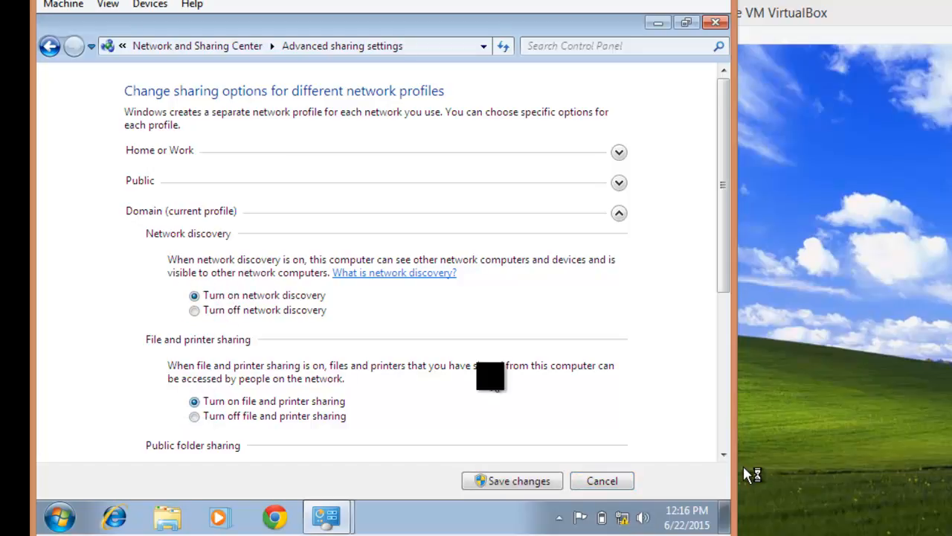
drag(723, 267, 725, 440)
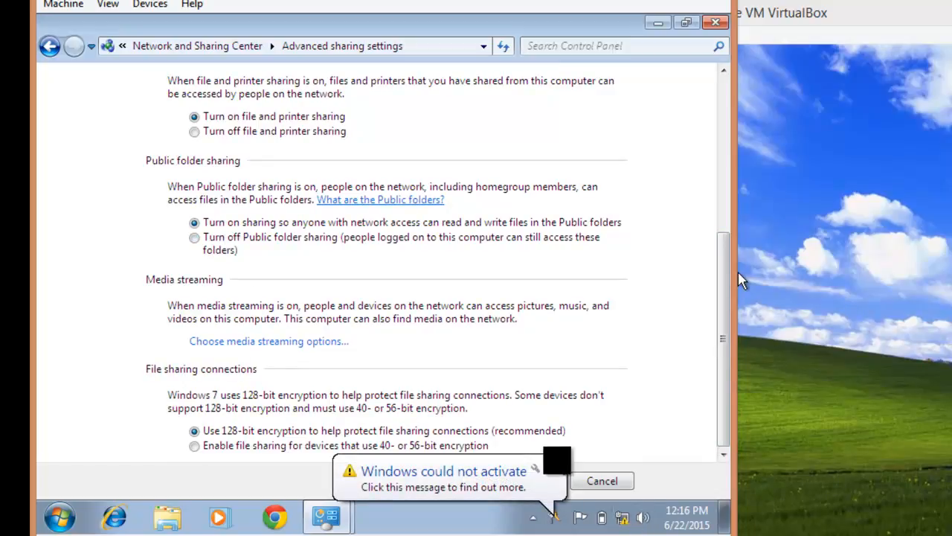
click(555, 465)
drag(720, 371, 707, 391)
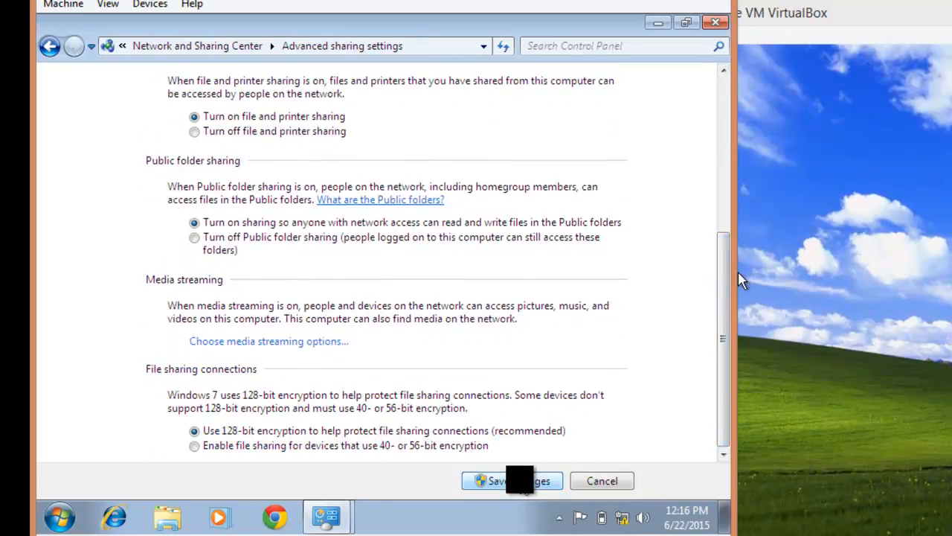
click(523, 481)
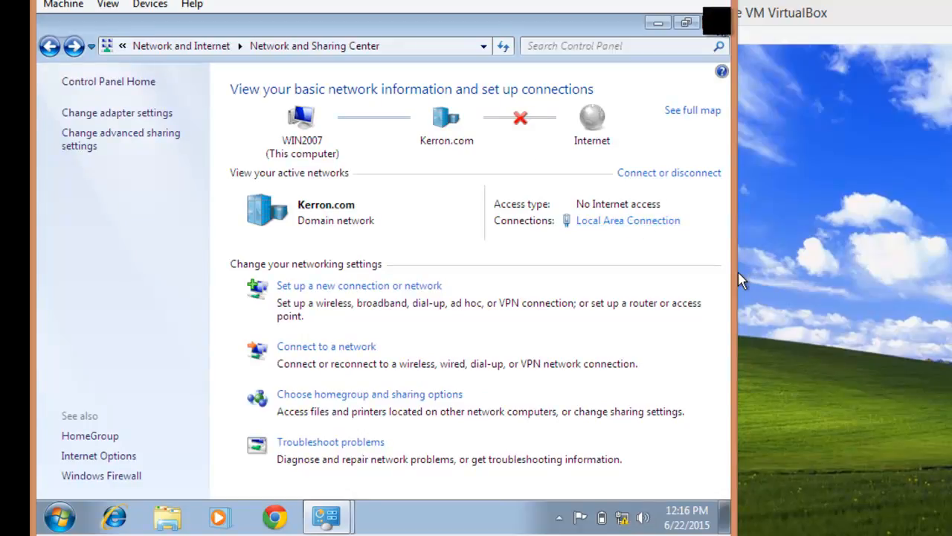
click(717, 22)
click(716, 21)
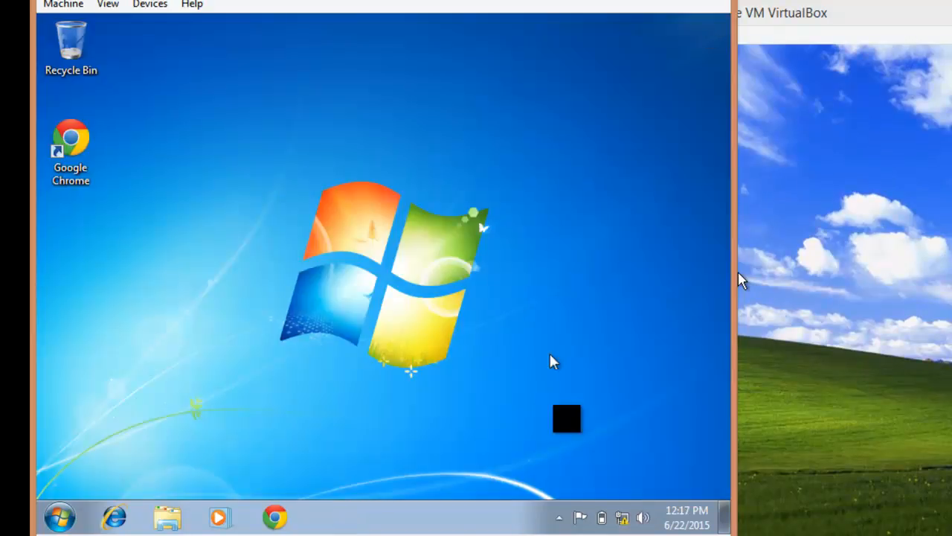
On the Vista VM, open Computer Properties to confirm VistaPC is in the Kerron.com domain
mouse_move(524, 529)
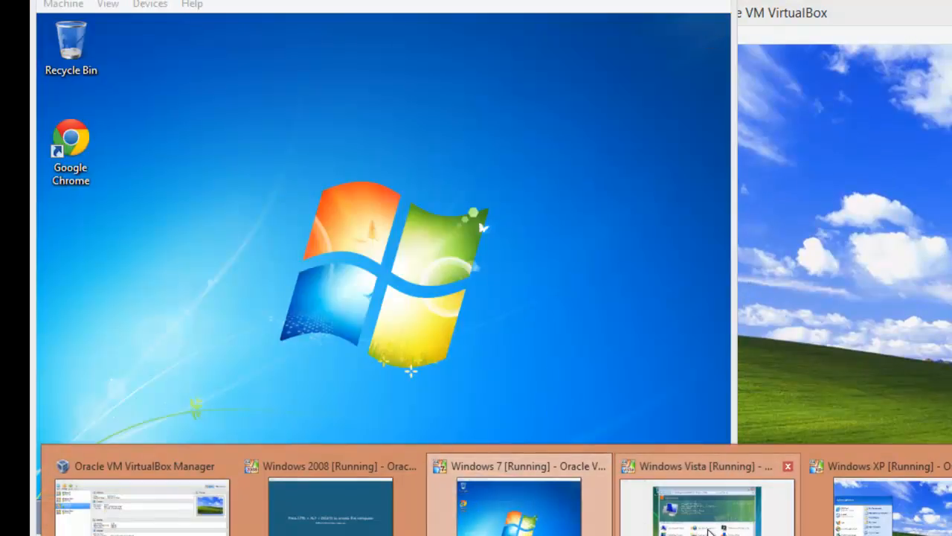
click(706, 506)
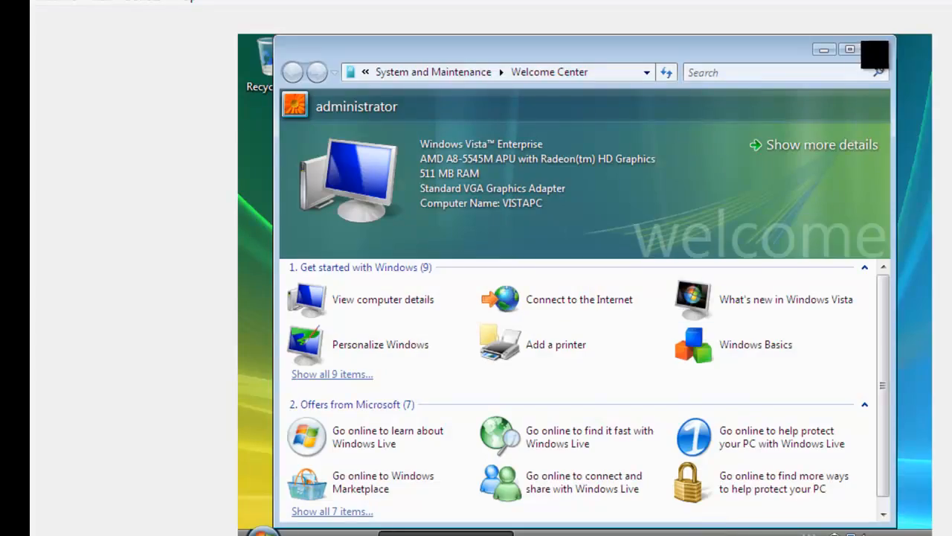
click(874, 50)
click(262, 530)
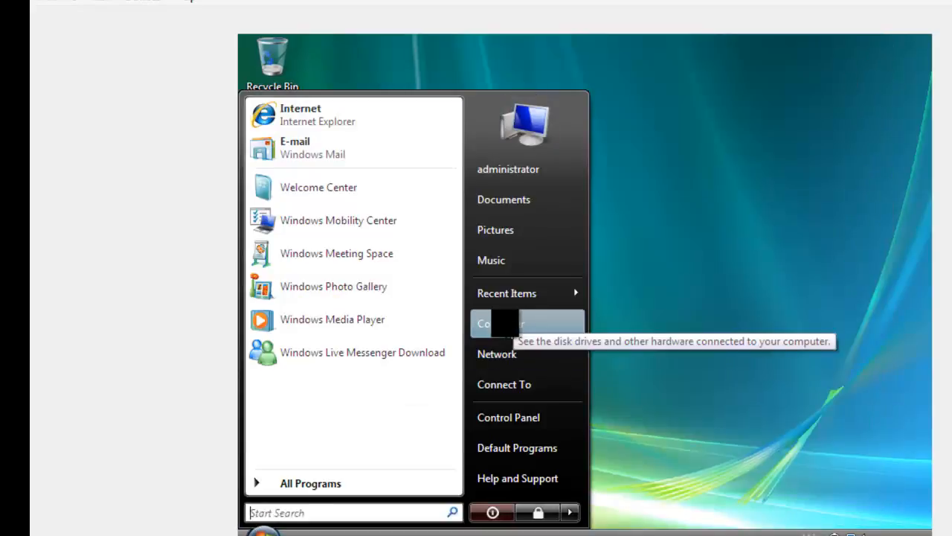
right_click(504, 323)
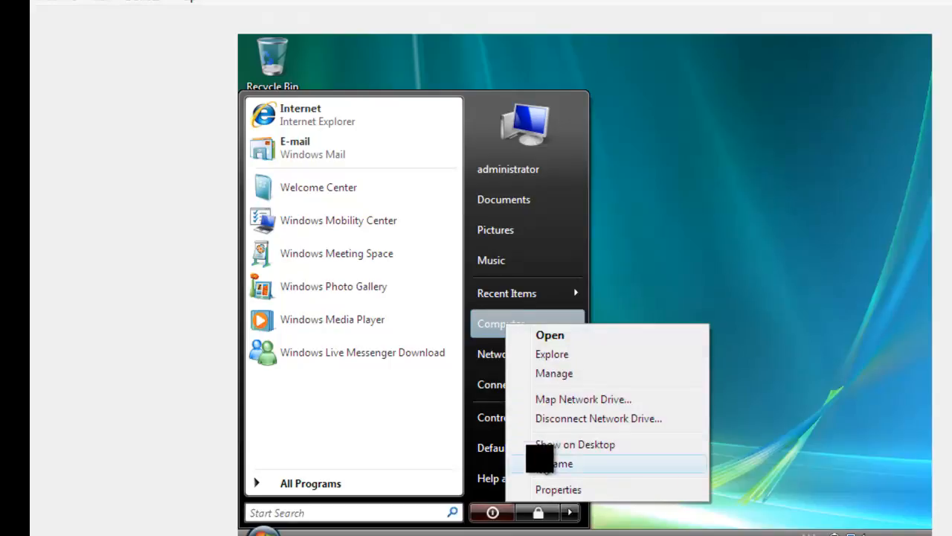
click(549, 489)
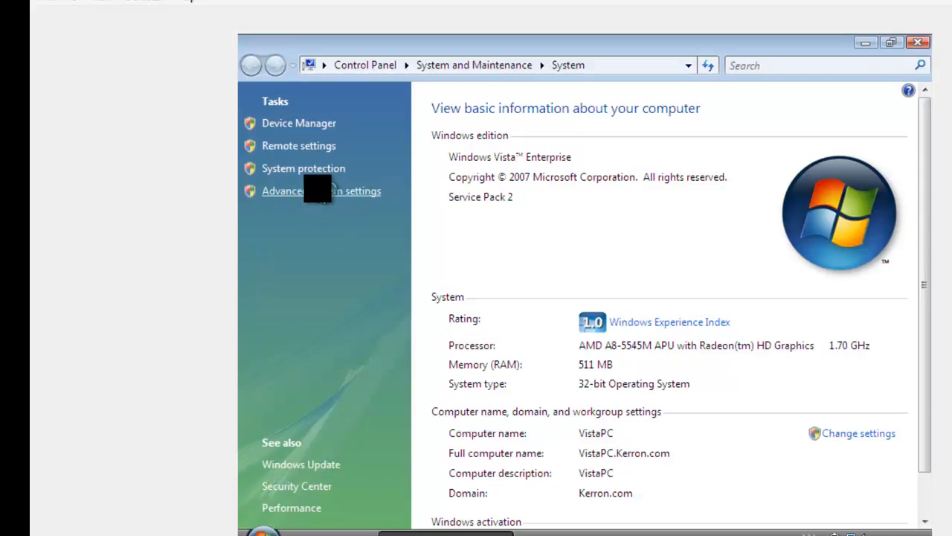
click(318, 191)
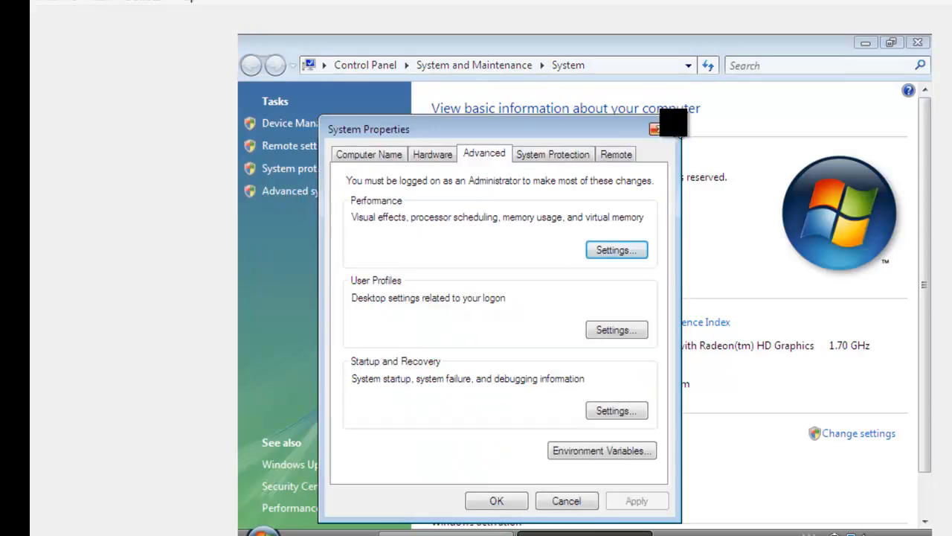
click(659, 131)
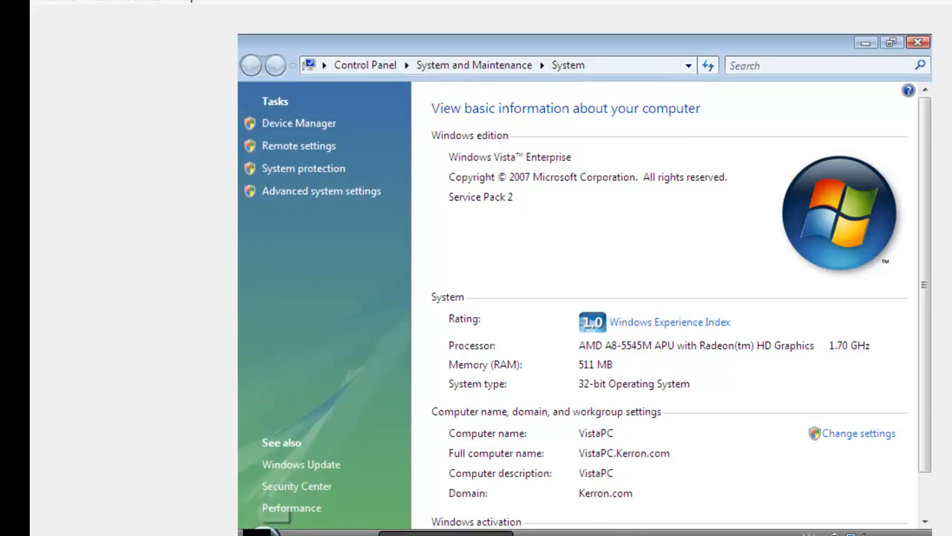
Check the Vista Network window, which shows no computers, and close it
click(262, 531)
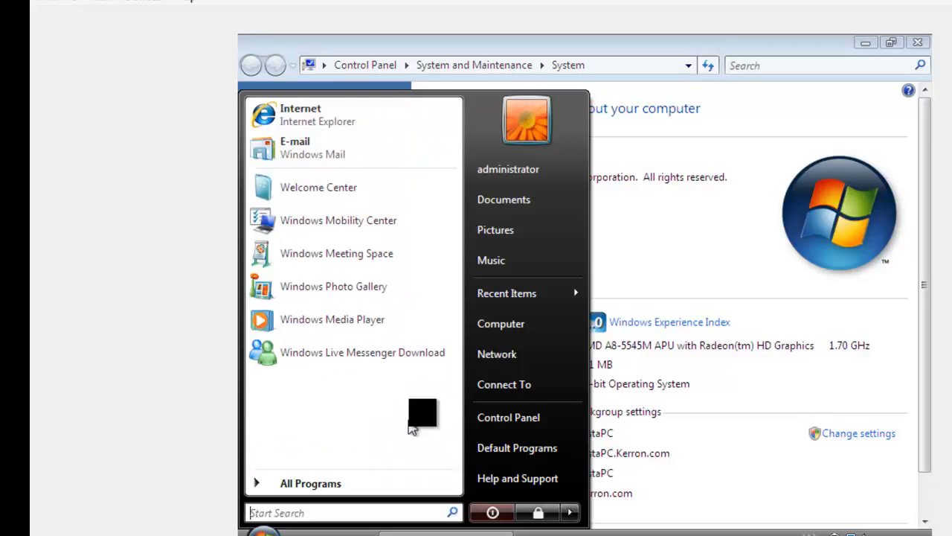
click(500, 354)
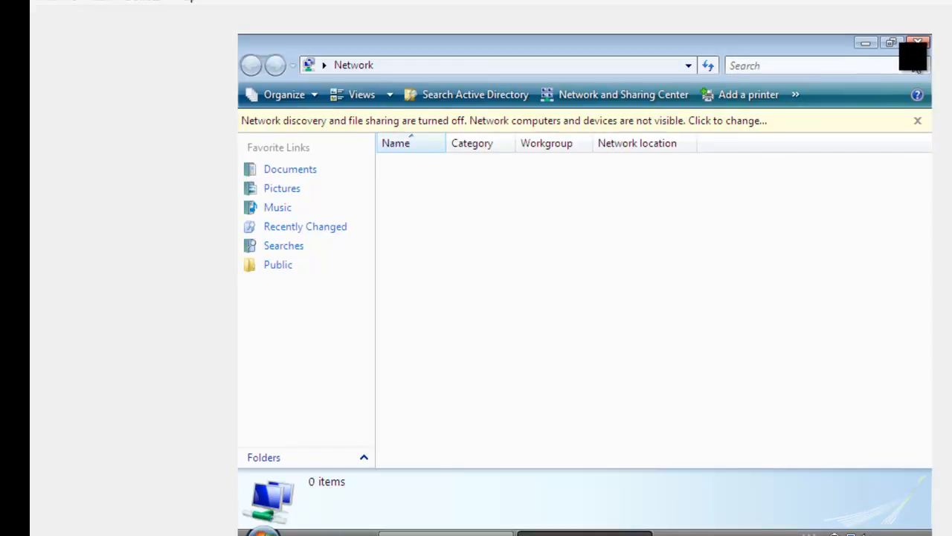
click(917, 43)
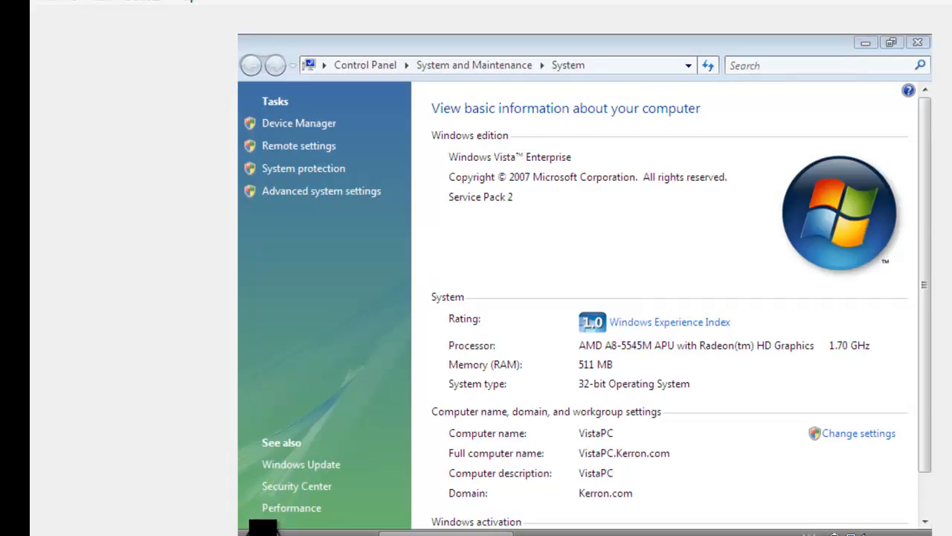
click(262, 529)
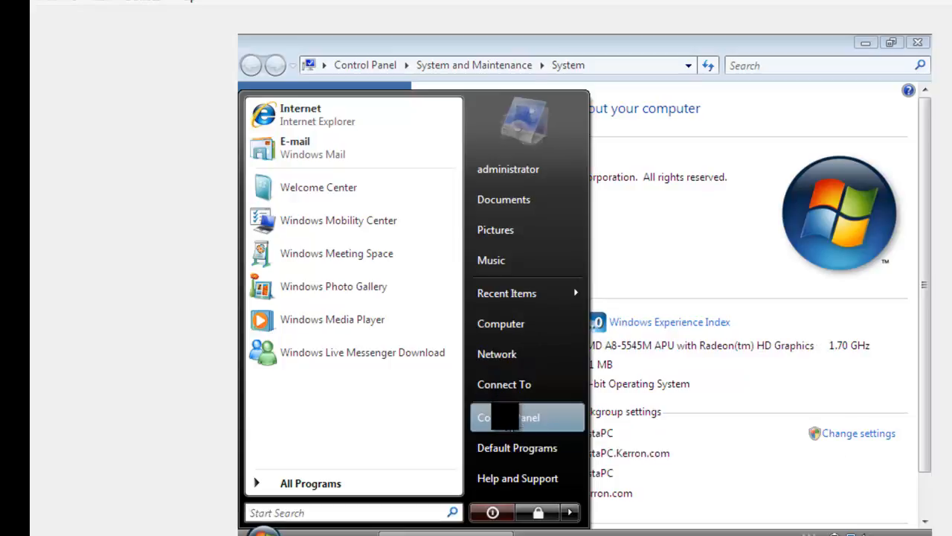
Open the Vista Network and Sharing Center and turn on network discovery
click(505, 417)
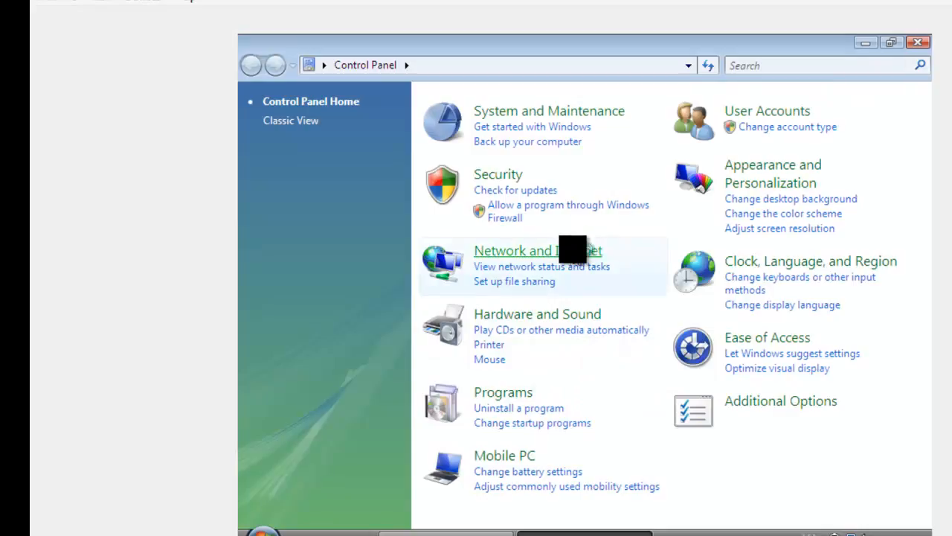
click(595, 250)
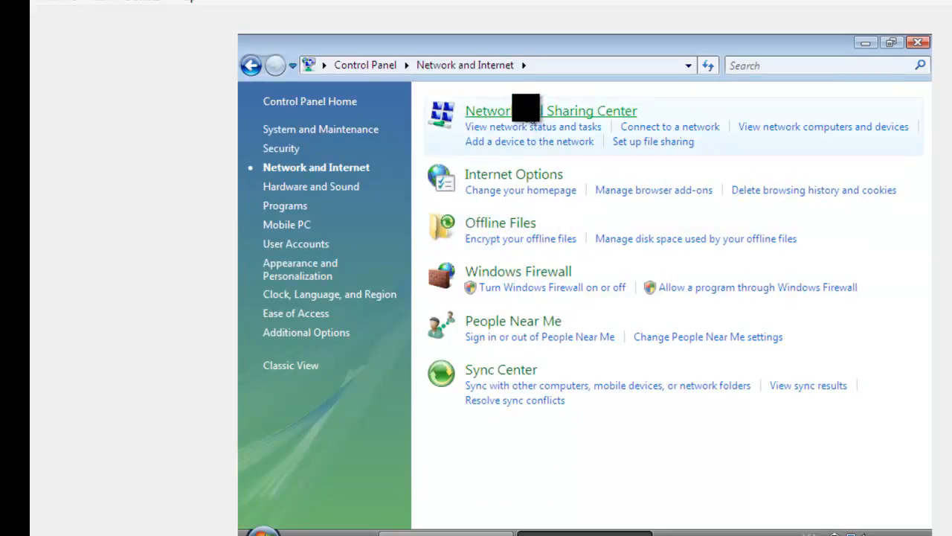
click(551, 111)
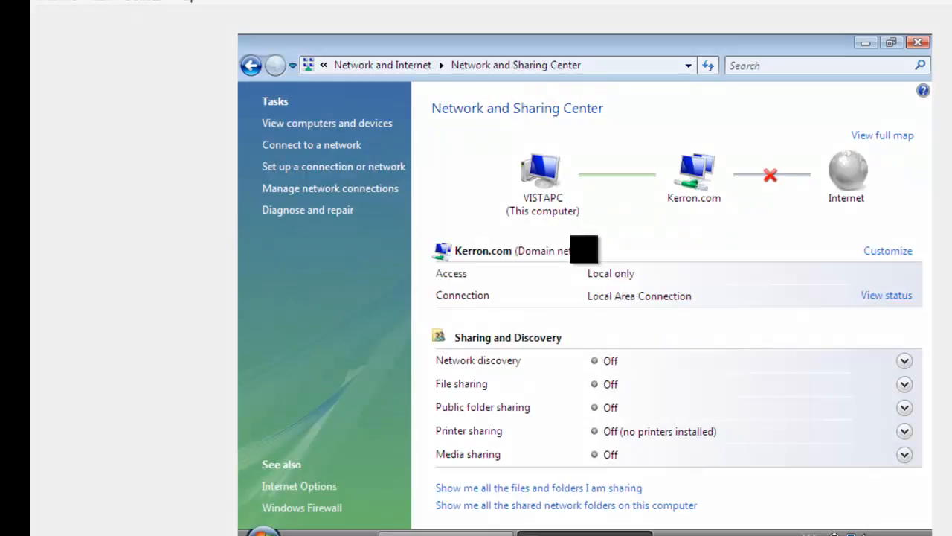
click(904, 362)
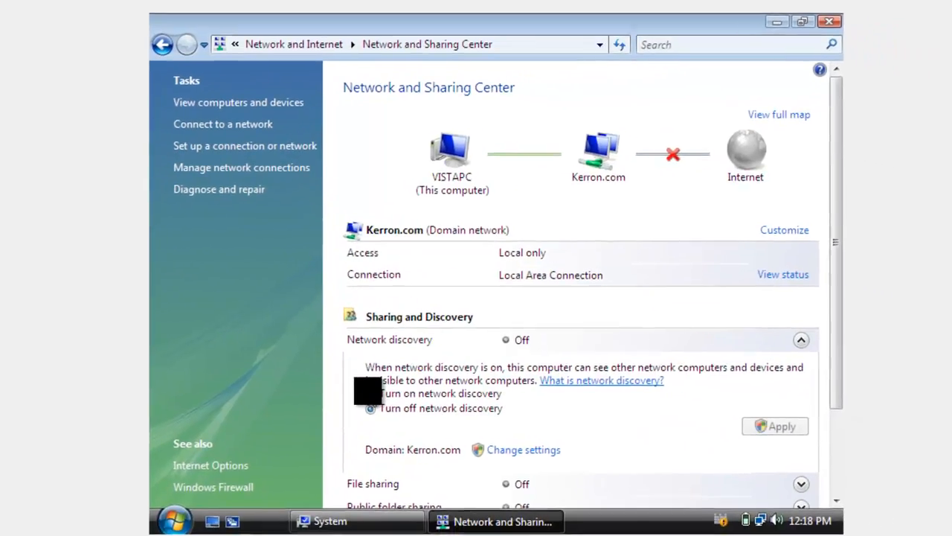
click(445, 411)
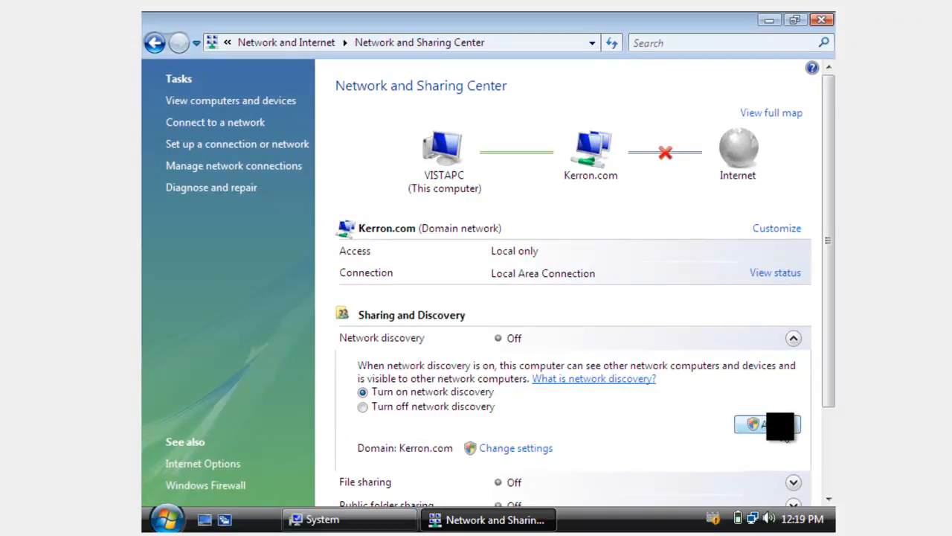
Turn on file sharing and full read-write Public folder sharing
drag(825, 374, 828, 433)
click(793, 397)
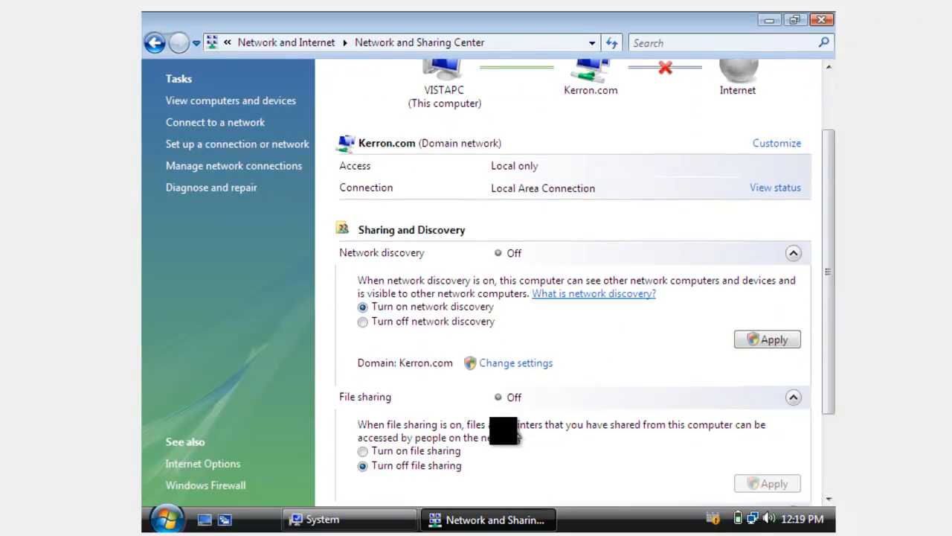
click(362, 451)
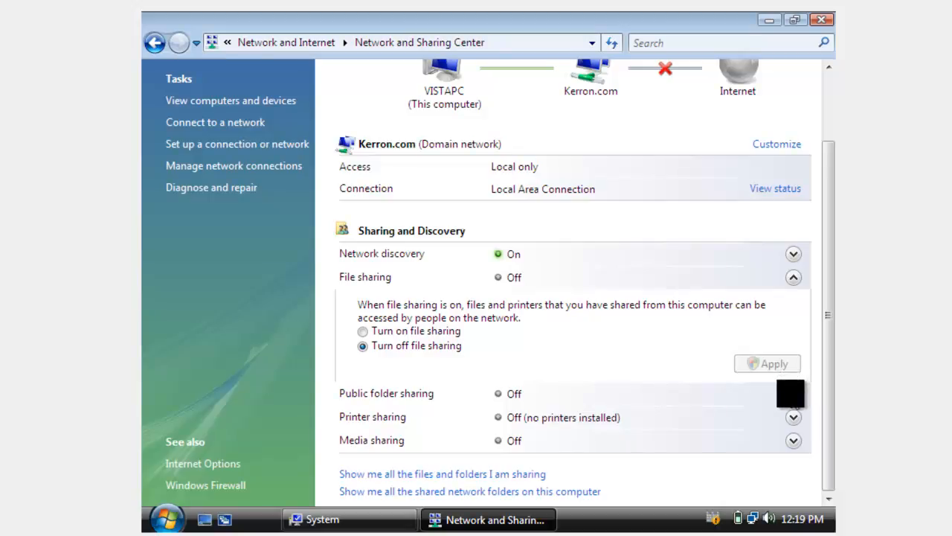
click(792, 394)
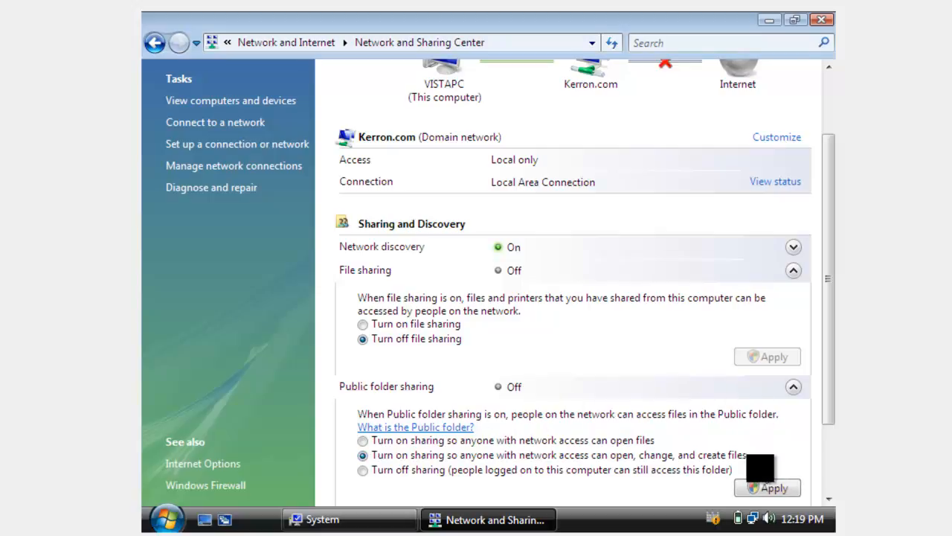
click(763, 488)
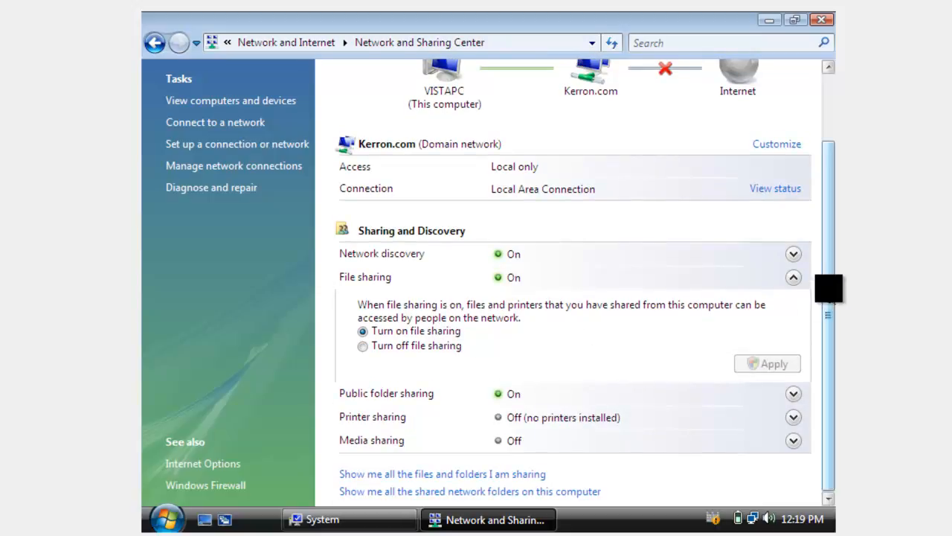
Recheck the file sharing setting, leaving it turned on
scroll(832, 370, up, 1)
drag(829, 269, 829, 291)
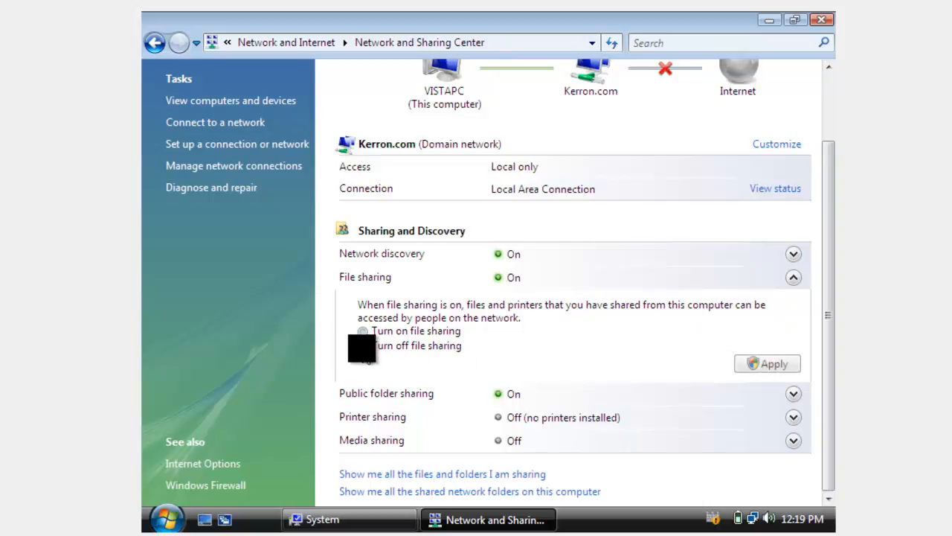
click(362, 345)
click(362, 330)
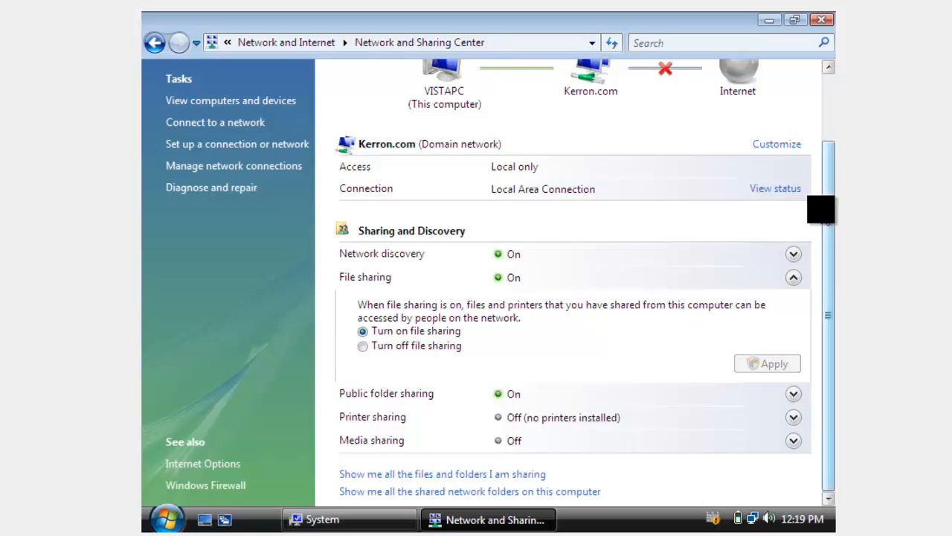
drag(830, 264, 797, 224)
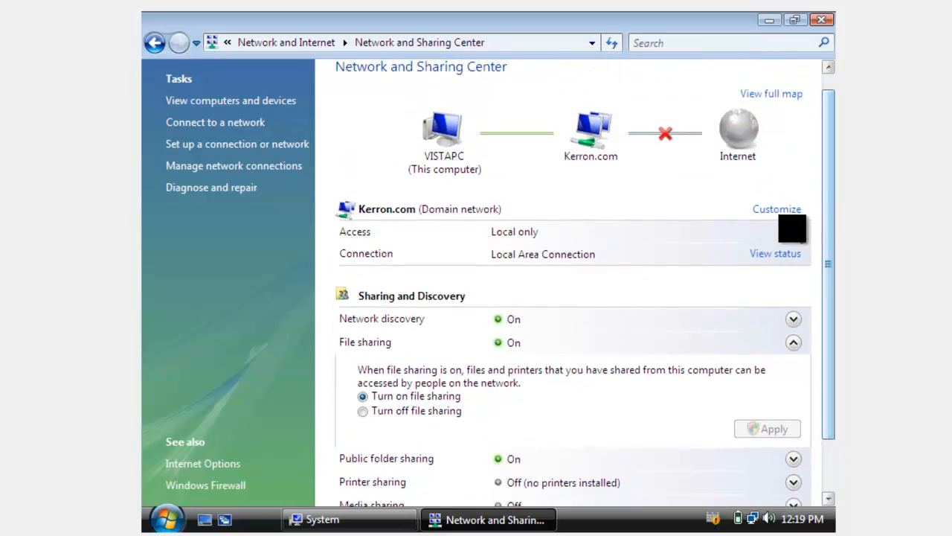
View the Local Area Connection status, then close it and the remaining windows
click(770, 257)
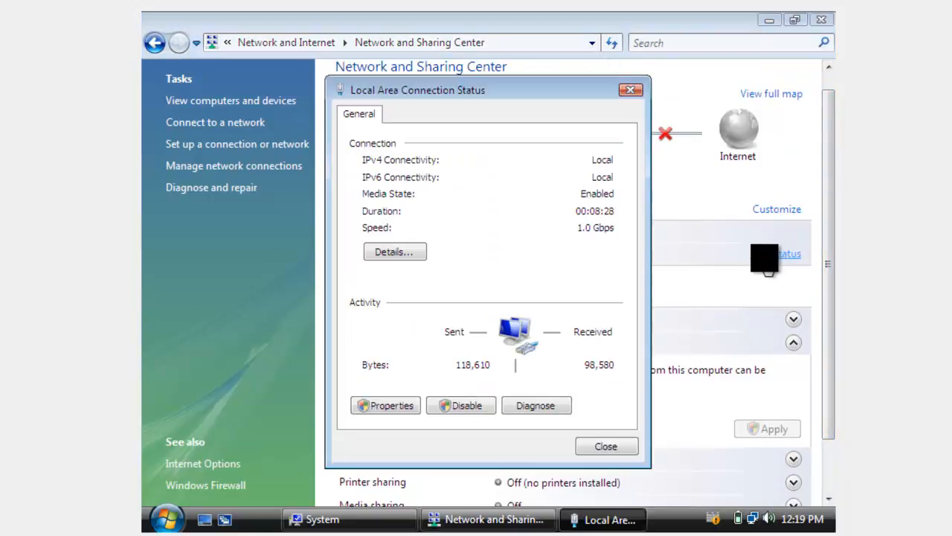
click(631, 91)
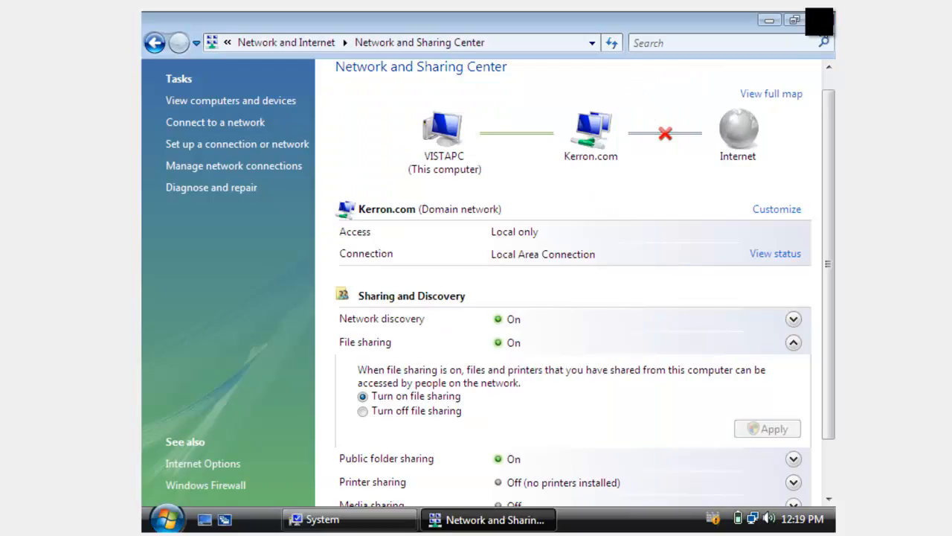
click(820, 20)
click(819, 21)
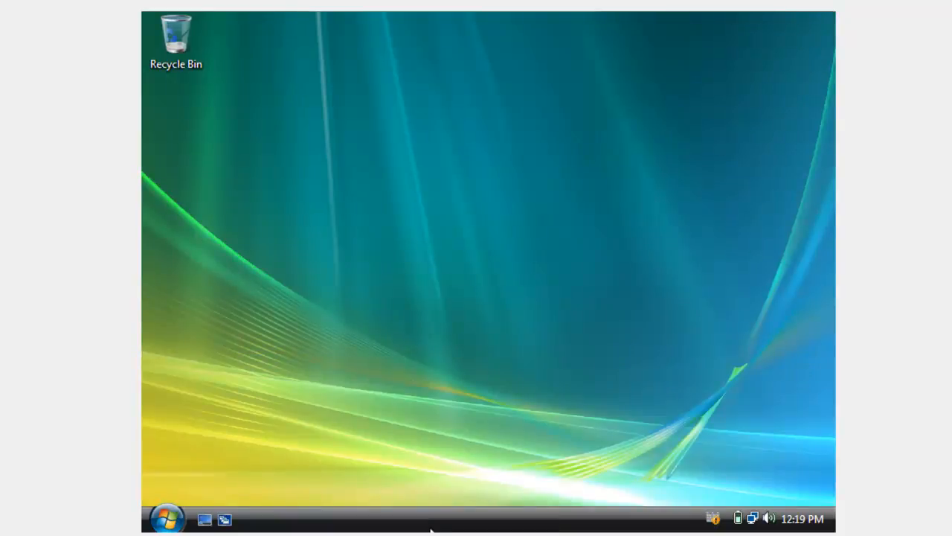
On the Windows XP VM, review Windows Firewall from Classic View Control Panel, keeping it on
mouse_move(431, 530)
click(800, 491)
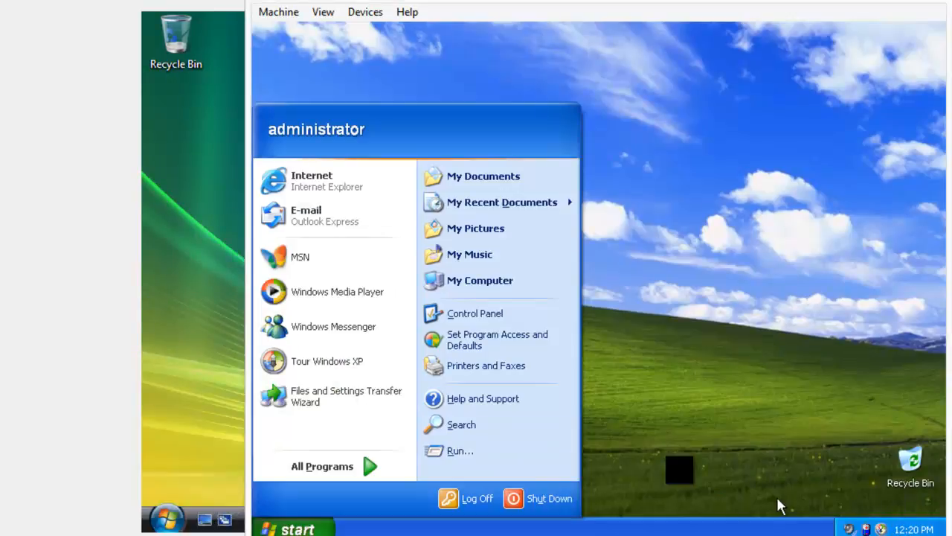
click(480, 313)
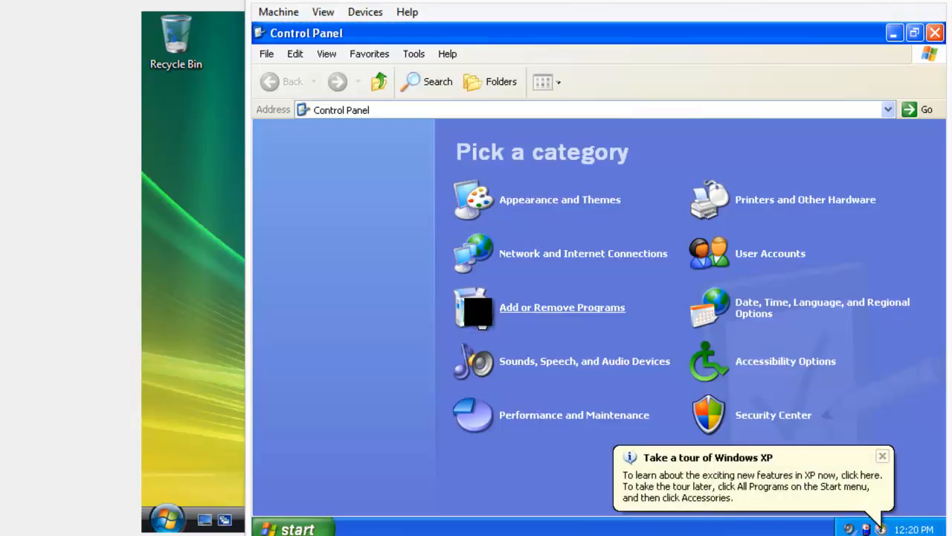
click(882, 455)
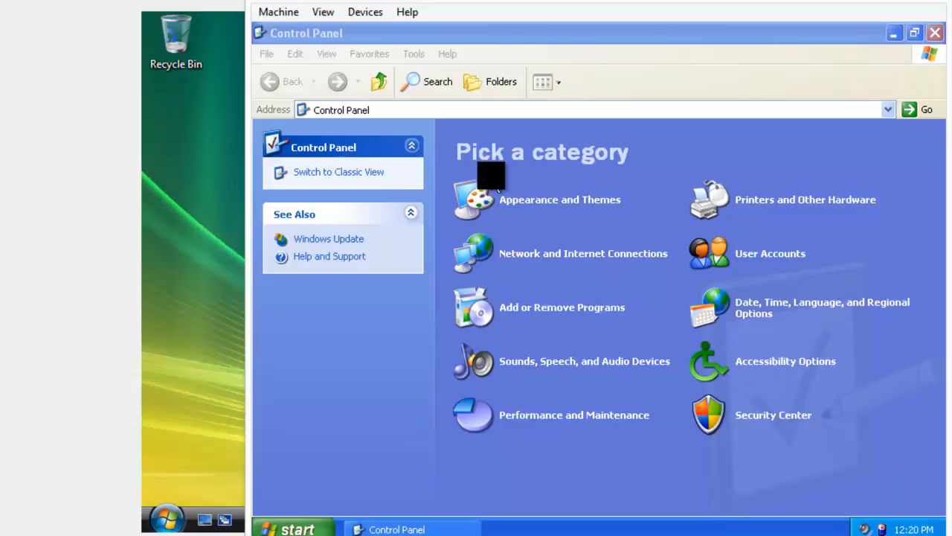
click(305, 173)
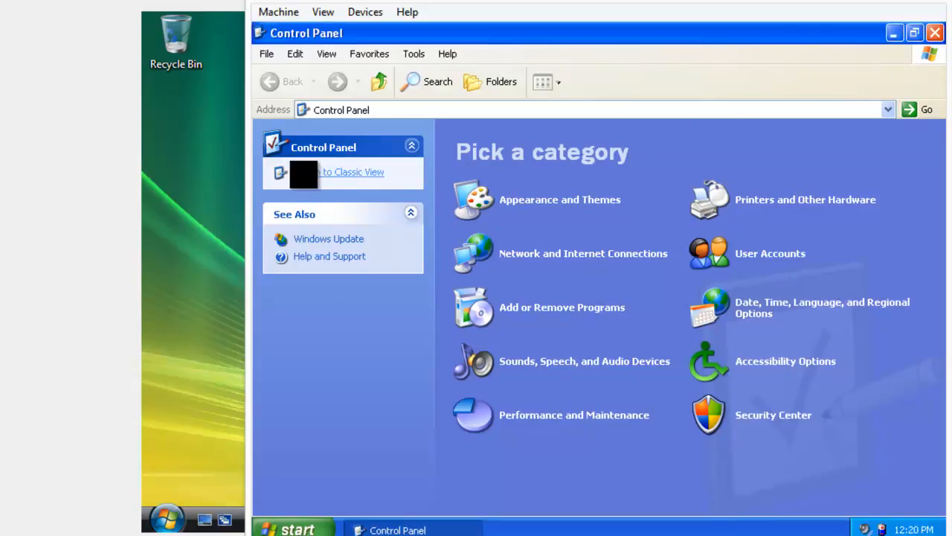
click(305, 173)
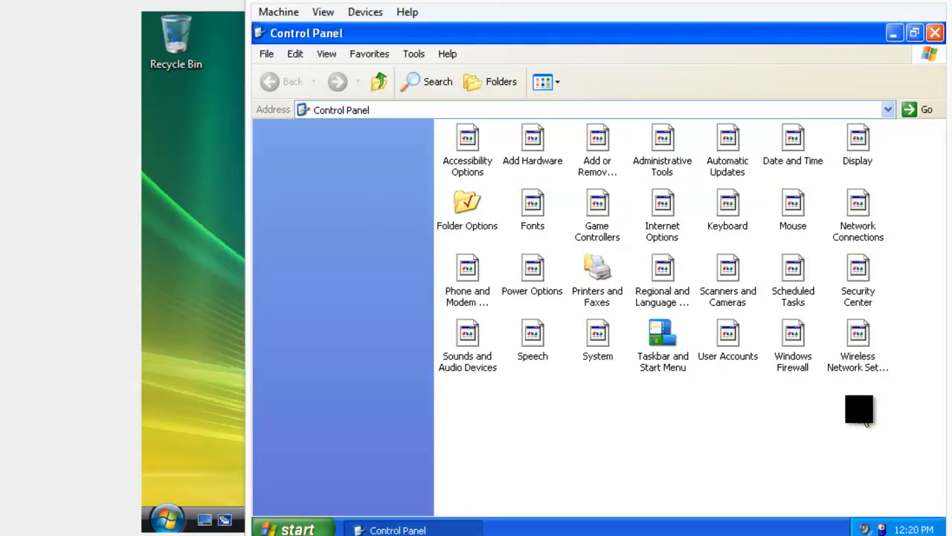
click(792, 339)
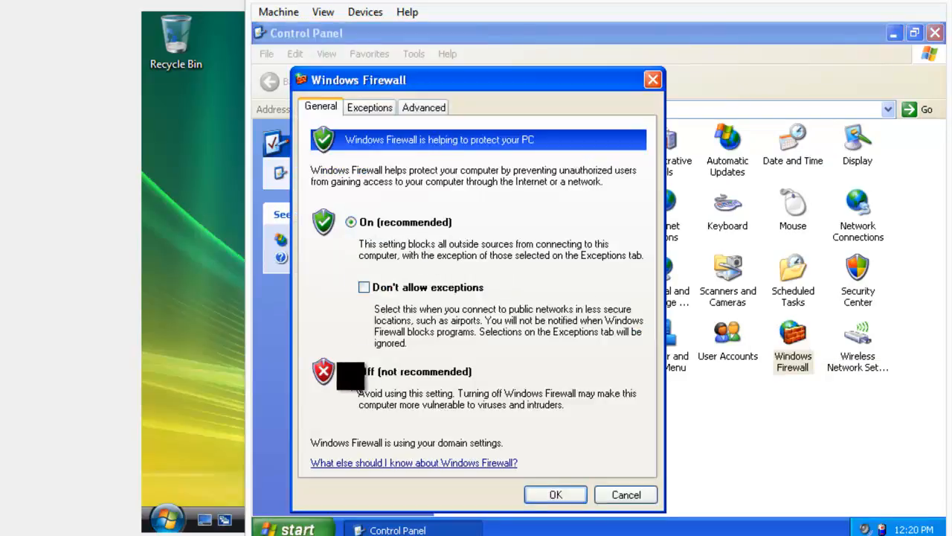
click(563, 501)
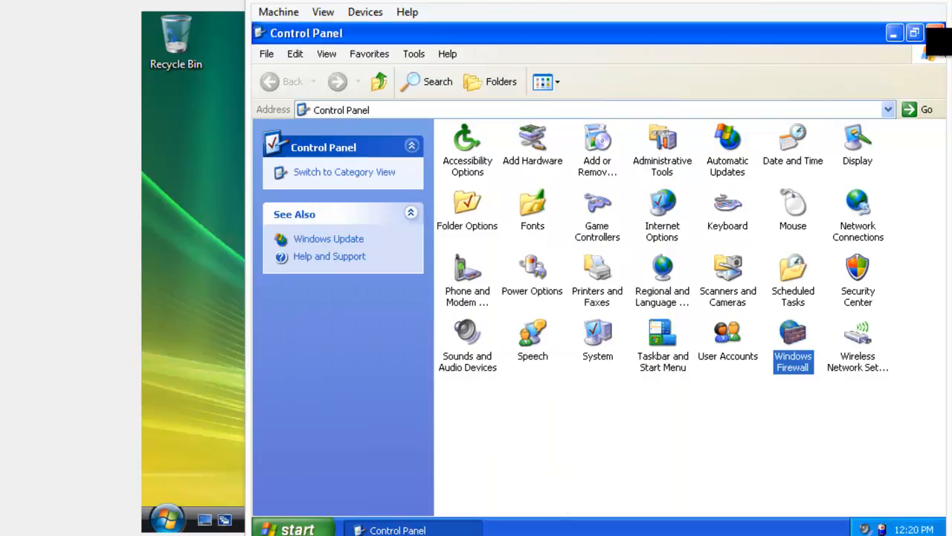
click(935, 33)
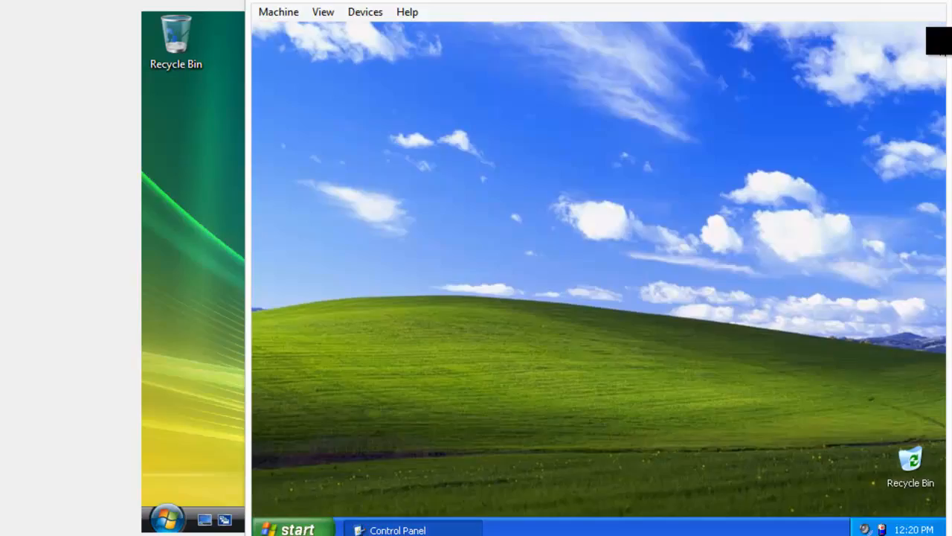
Switch to the Windows 7 VM and dismiss its Start menu
mouse_move(440, 529)
click(429, 504)
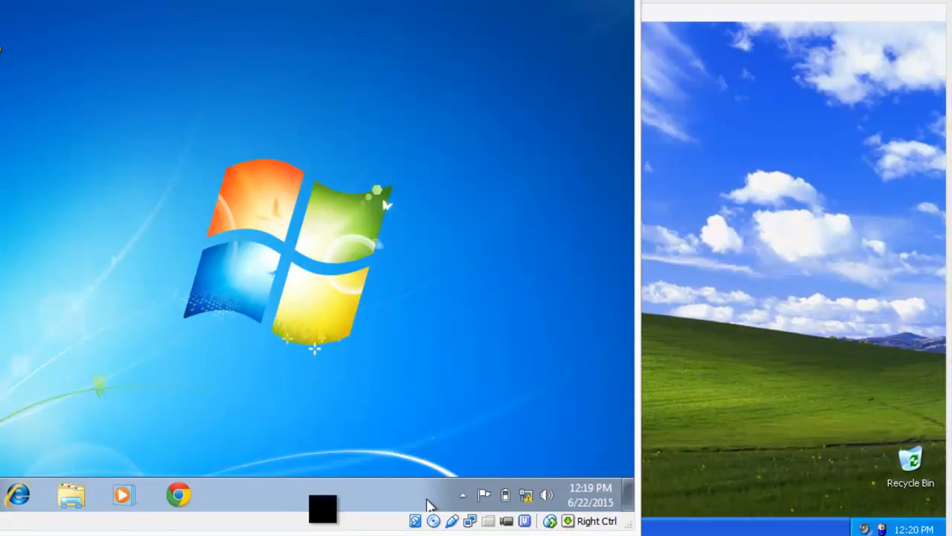
key(super)
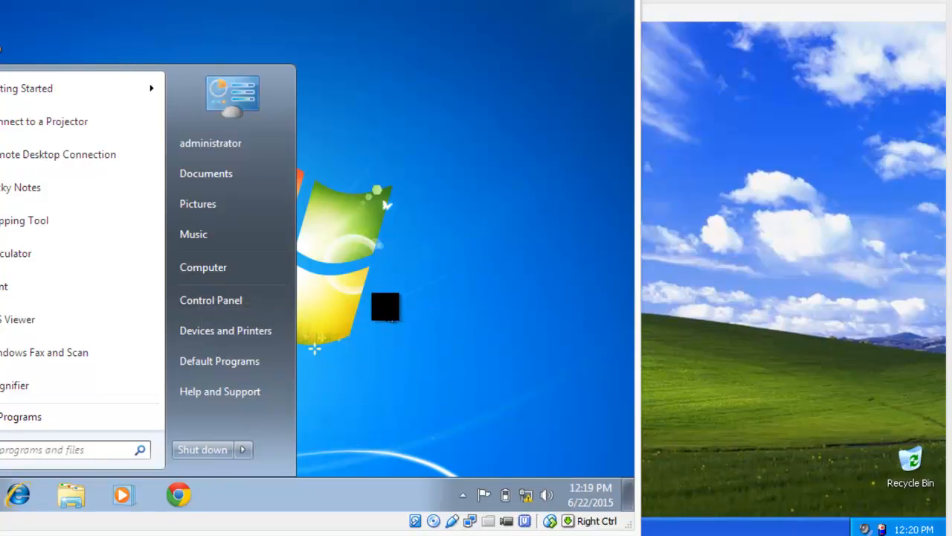
click(385, 306)
On the Vista VM, open Network to list SERVERPCWIN2008, VISTAPC and WIN2007
mouse_move(337, 521)
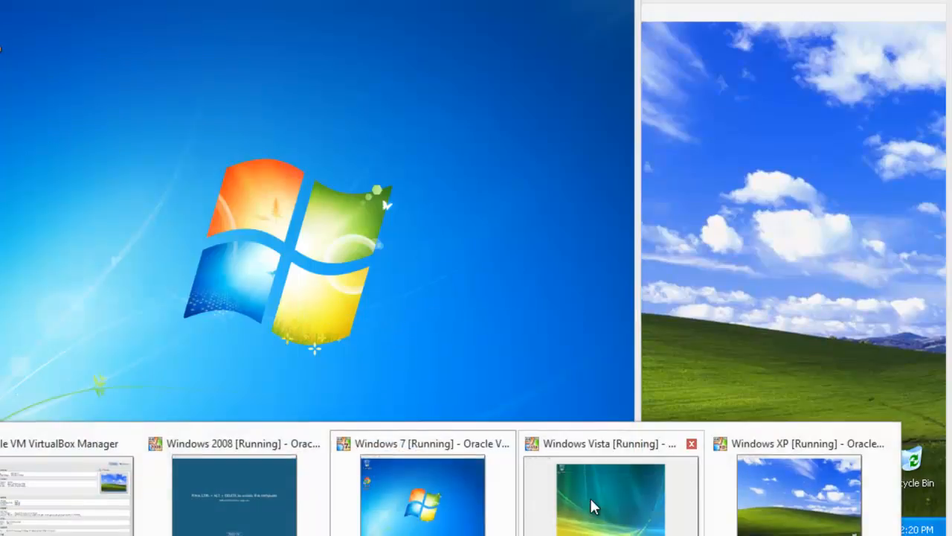
click(606, 506)
click(166, 513)
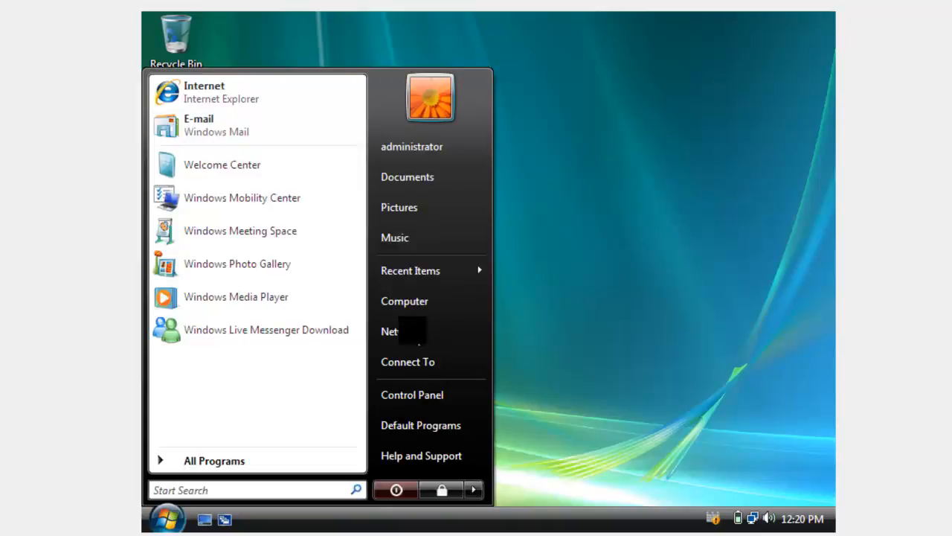
click(395, 332)
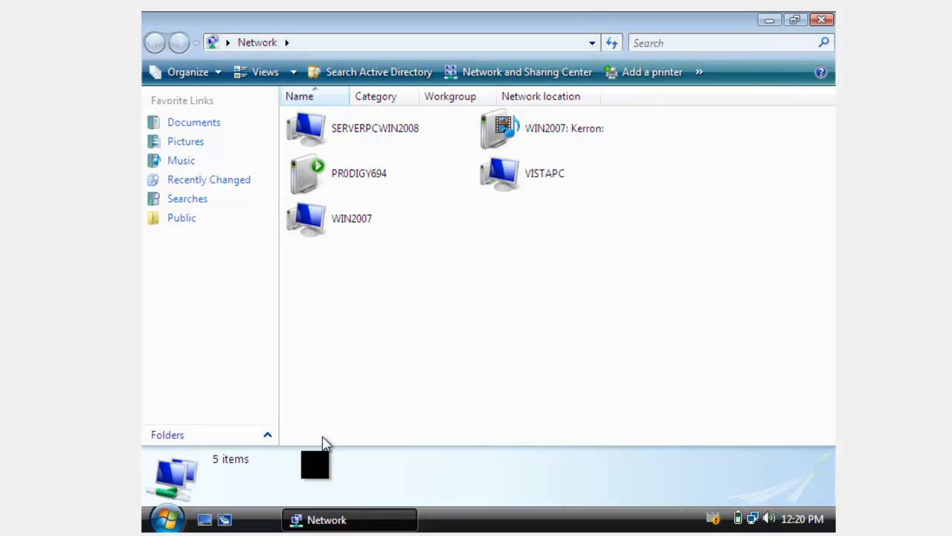
mouse_move(375, 535)
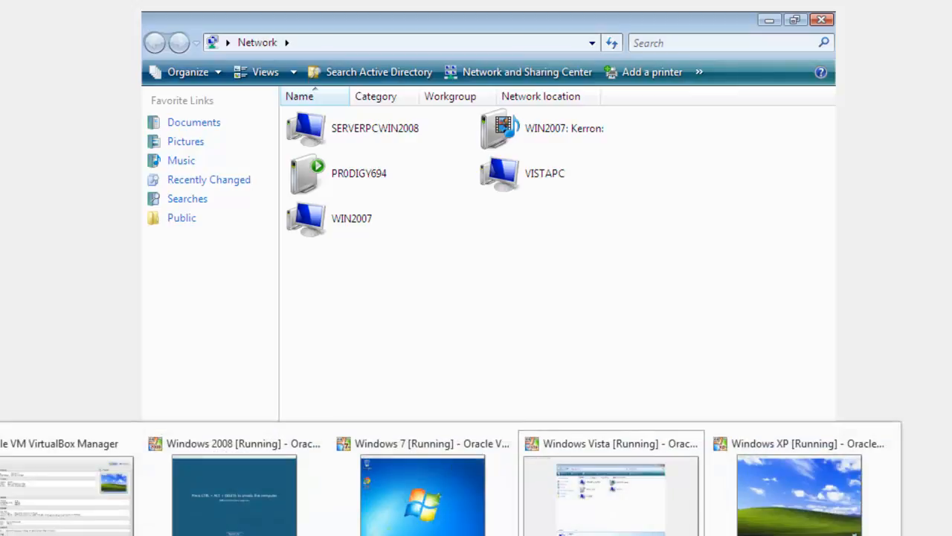
Unlock the Server 2008 VM with Insert Ctrl-Alt-Del and the administrator password
click(238, 521)
click(47, 4)
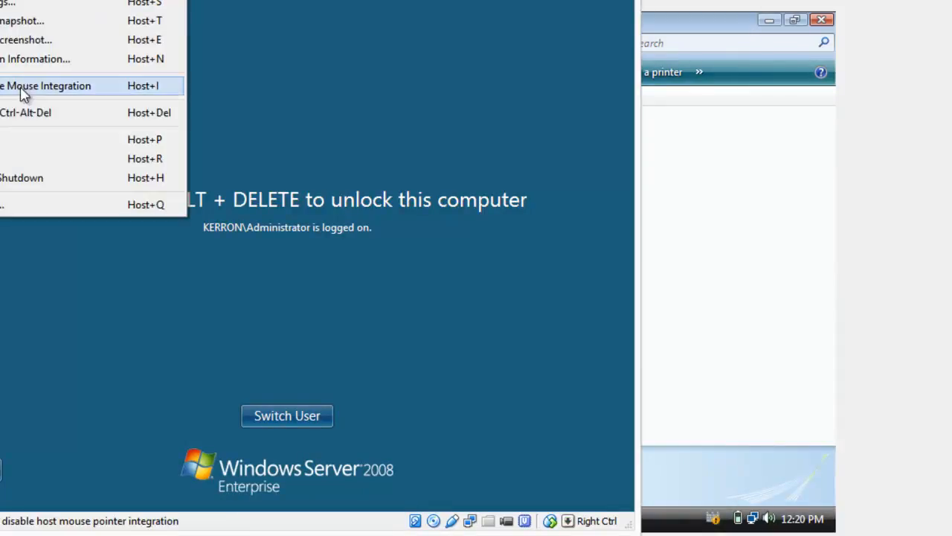
click(24, 115)
text(P@ssw0)
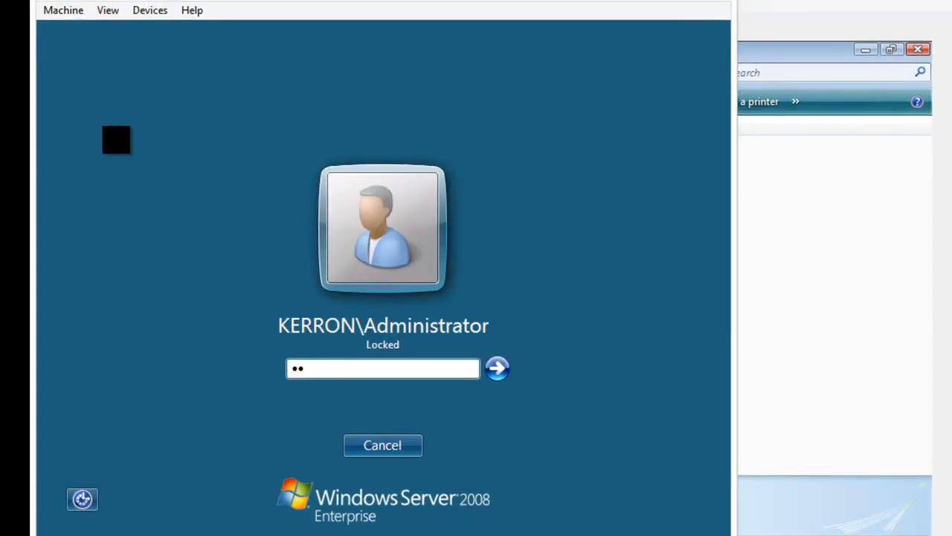
text(rd)
key(Return)
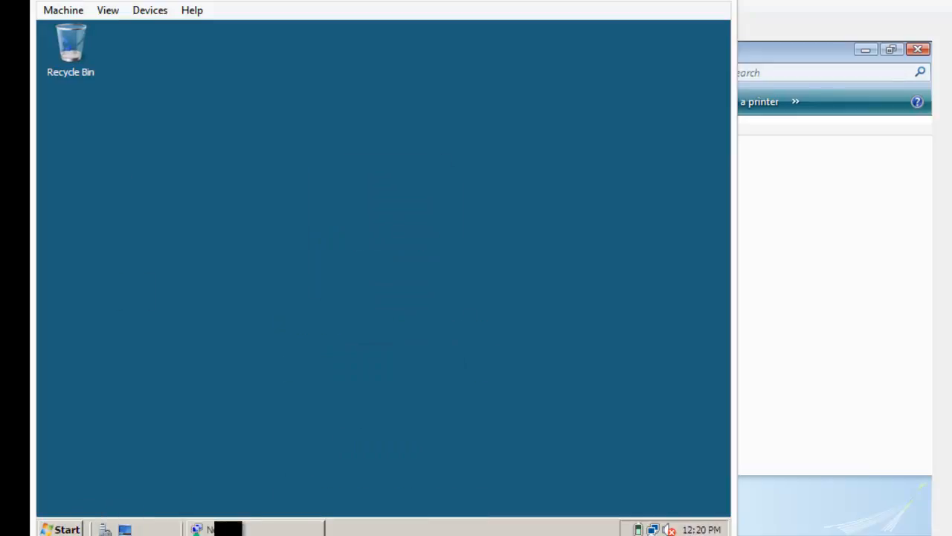
Open the server's Network window showing SERVERPCWIN2008, VISTAPC, WIN2007 and WINXP under KERRON
click(240, 529)
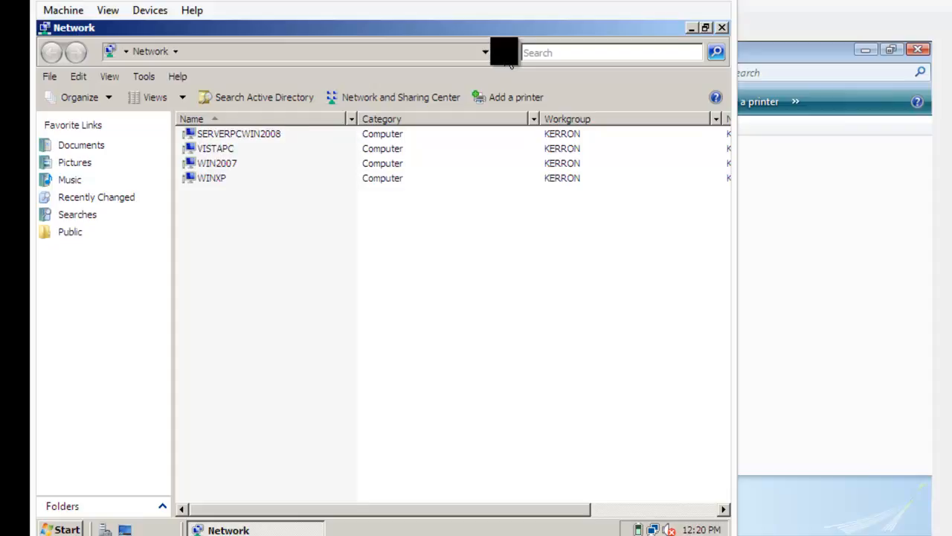
drag(315, 508, 293, 508)
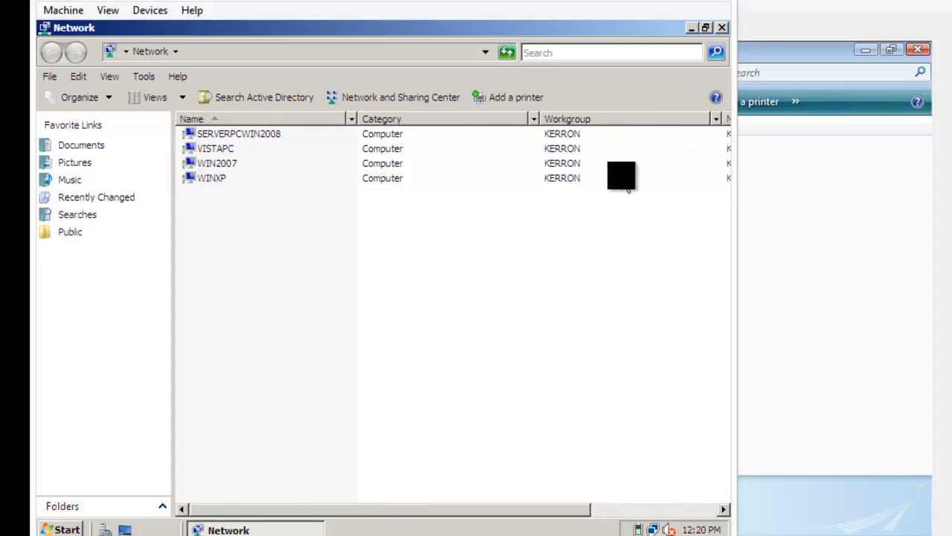
drag(616, 212, 526, 123)
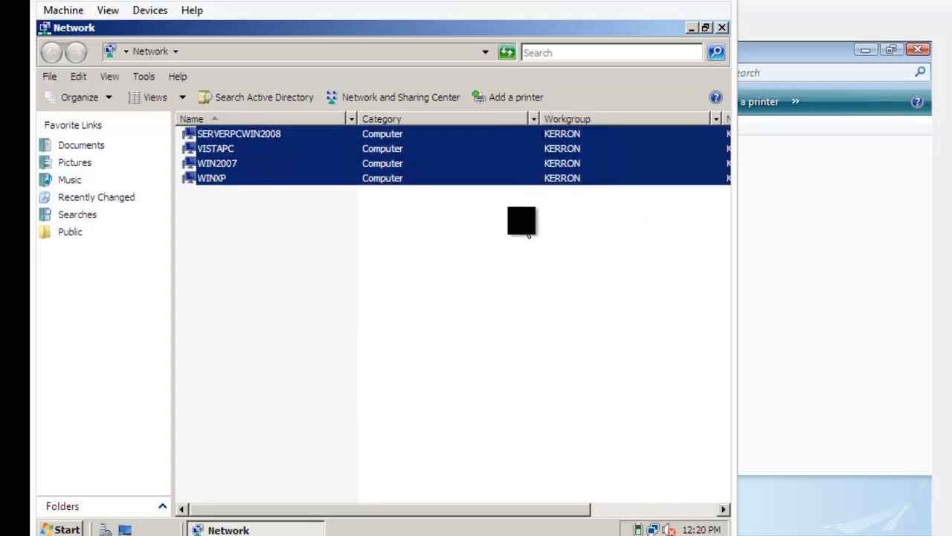
click(524, 223)
drag(324, 509, 480, 509)
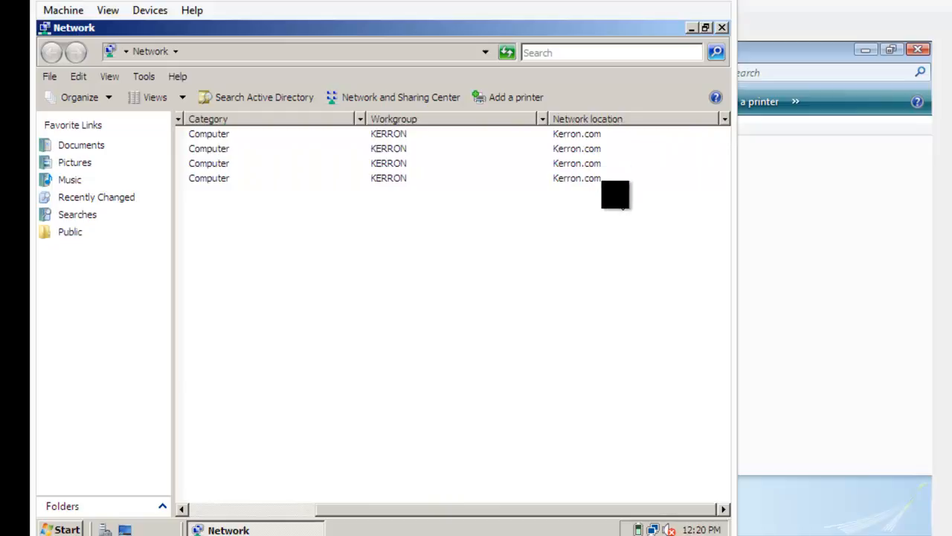
click(605, 183)
drag(605, 183, 549, 141)
click(452, 440)
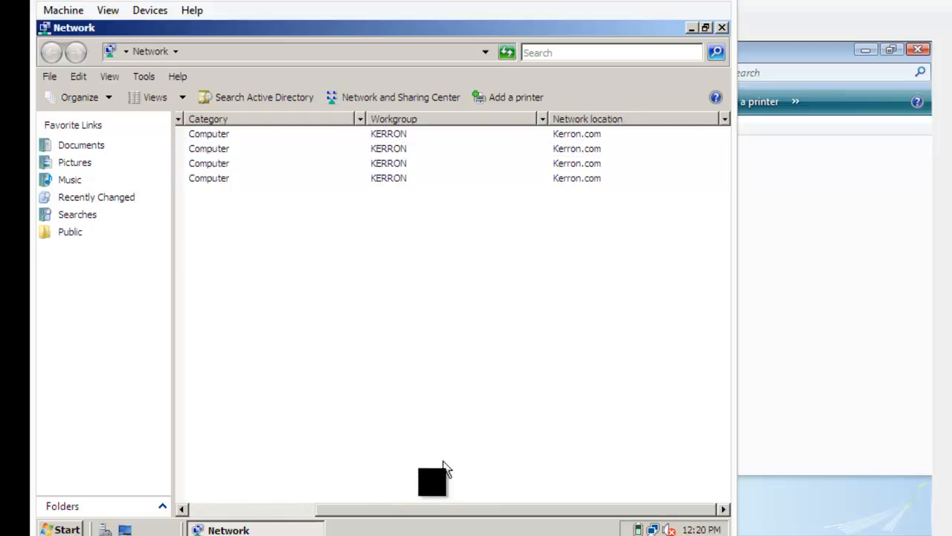
drag(402, 512, 265, 521)
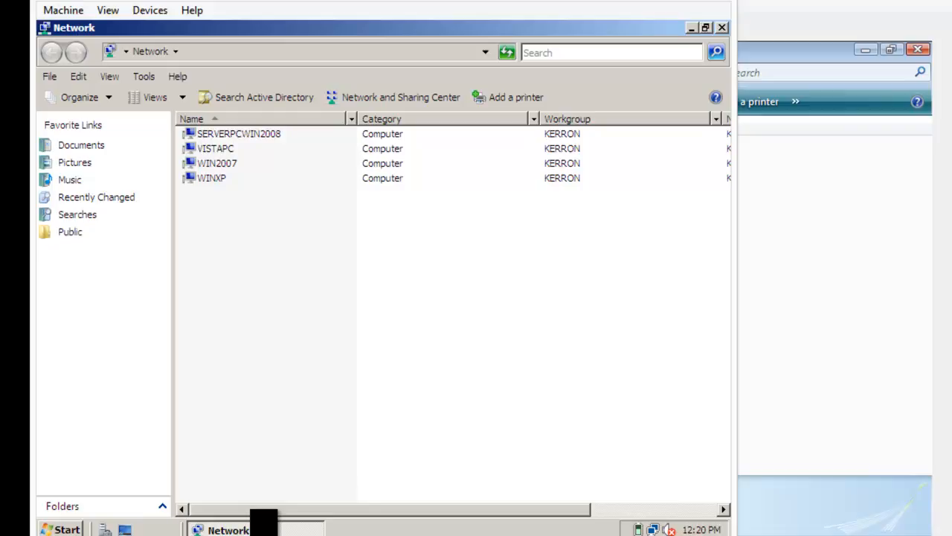
key(F10)
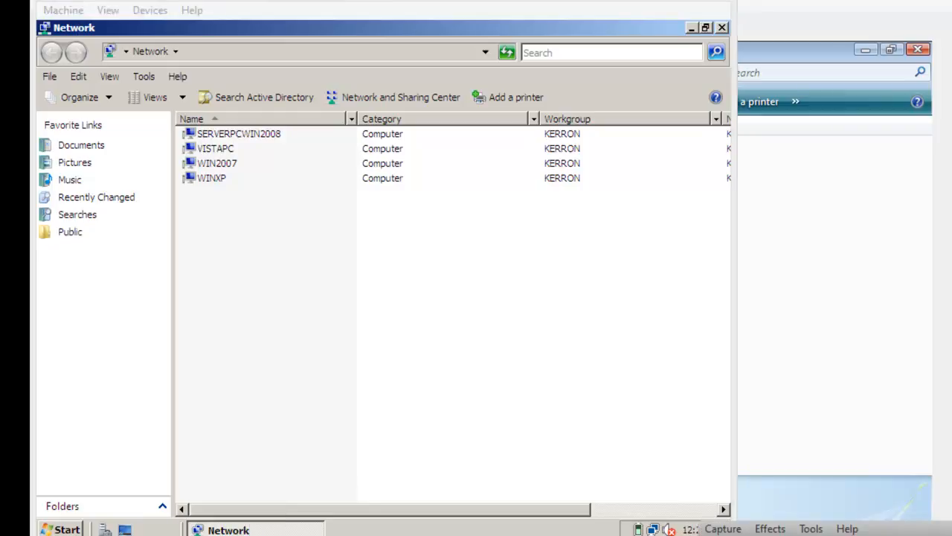